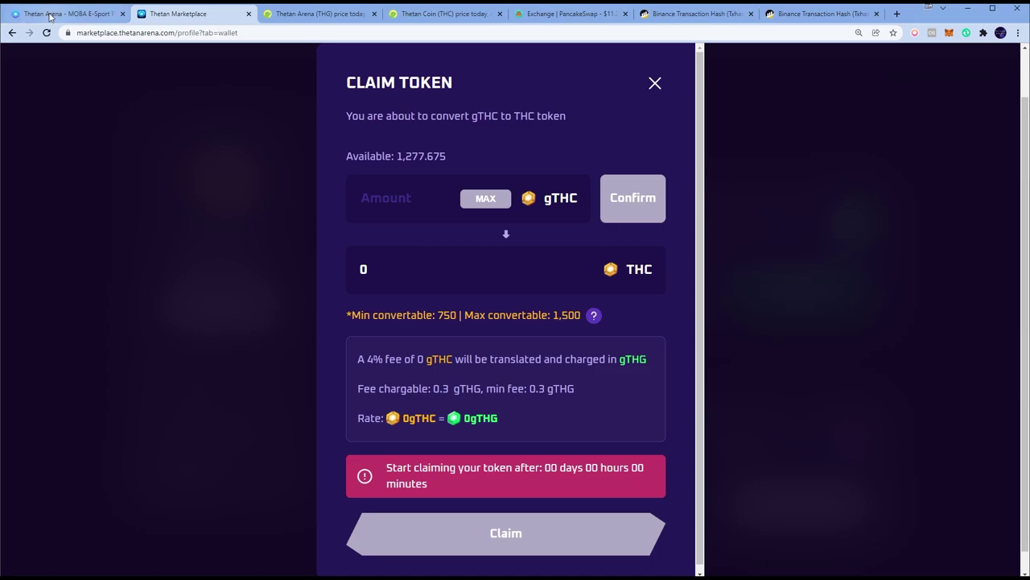
Switch over to the Thetan Arena game tab
left_click(65, 14)
Back on the Thetan Marketplace tab, close the Claim Token dialog and visit the Thetan Boxes page
left_click(193, 13)
left_click(655, 83)
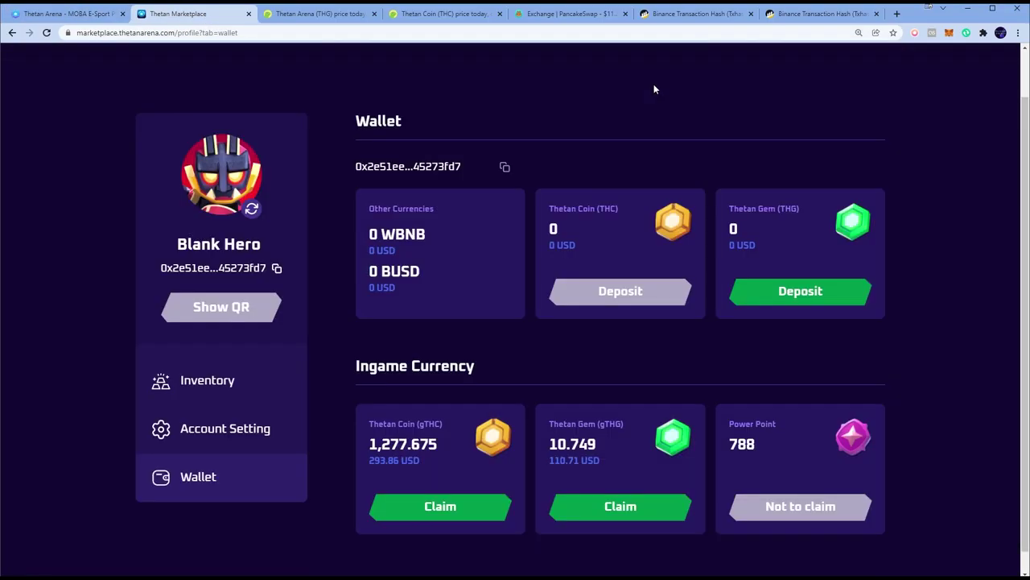
scroll(322, 129, "up", 2)
left_click(87, 76)
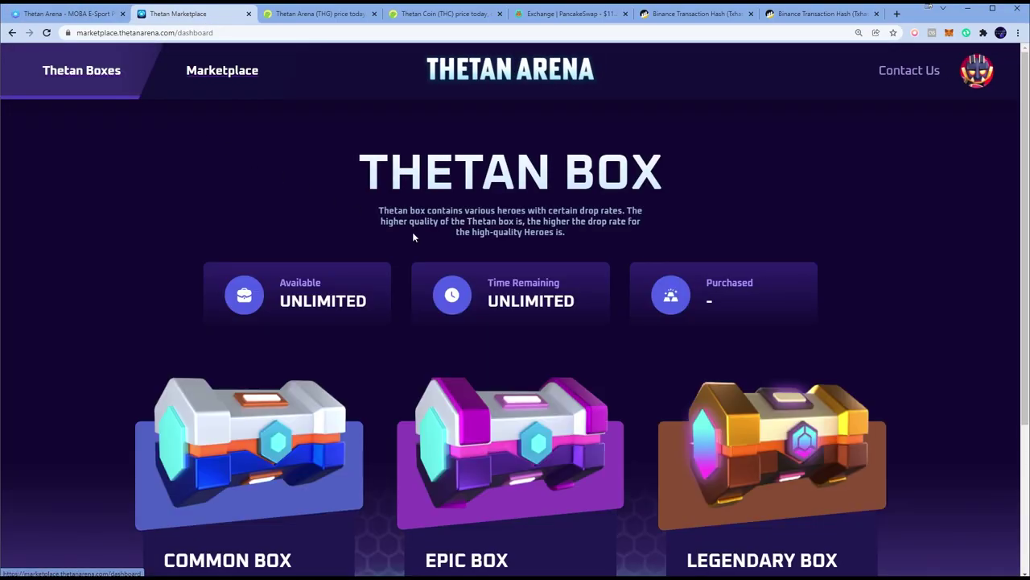
scroll(414, 234, "down", 1)
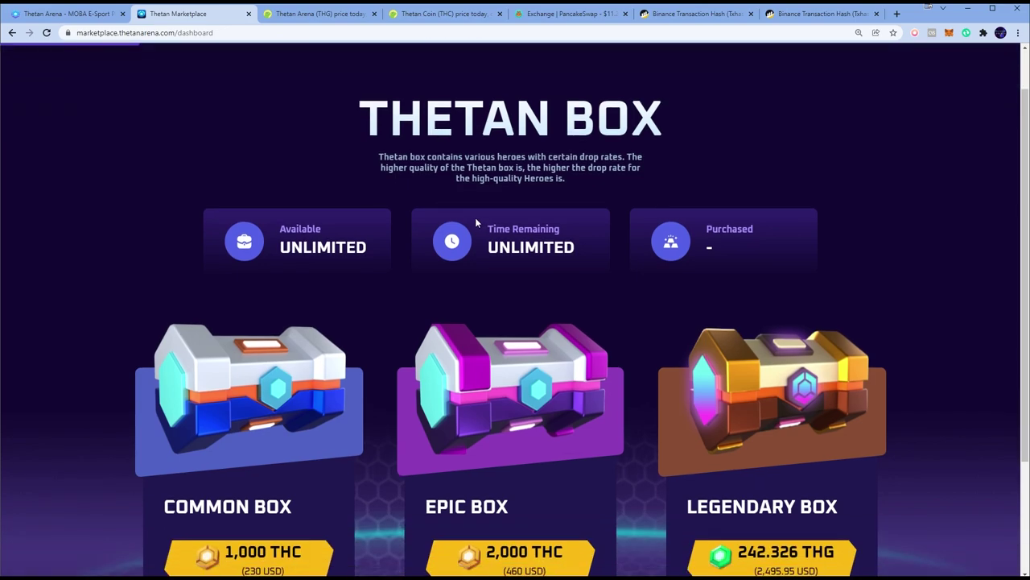
scroll(475, 218, "up", 1)
Go to Wallet from the avatar menu and reopen the gTHC claim, filling the available amount
left_click(965, 78)
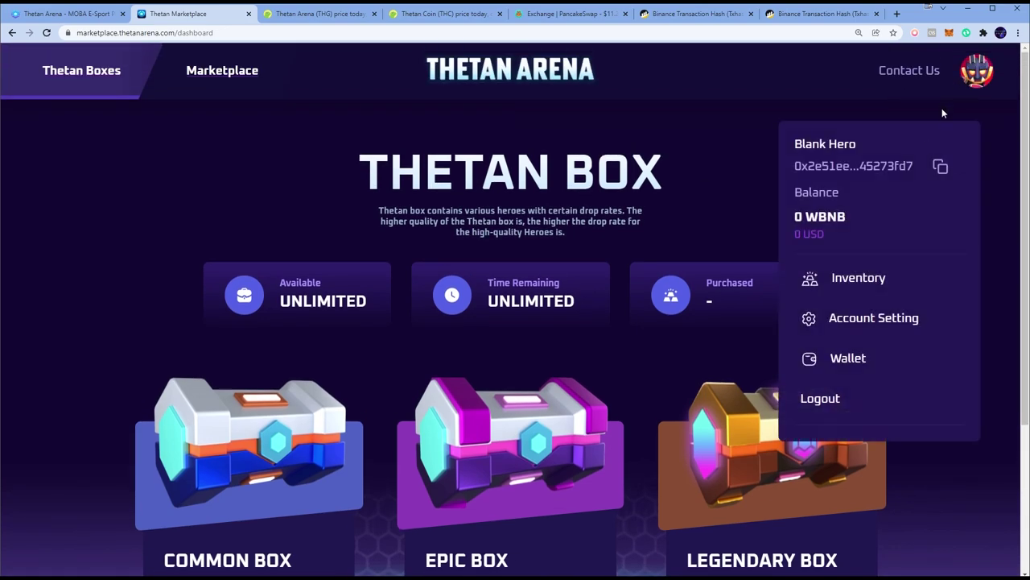
left_click(876, 361)
scroll(954, 356, "down", 1)
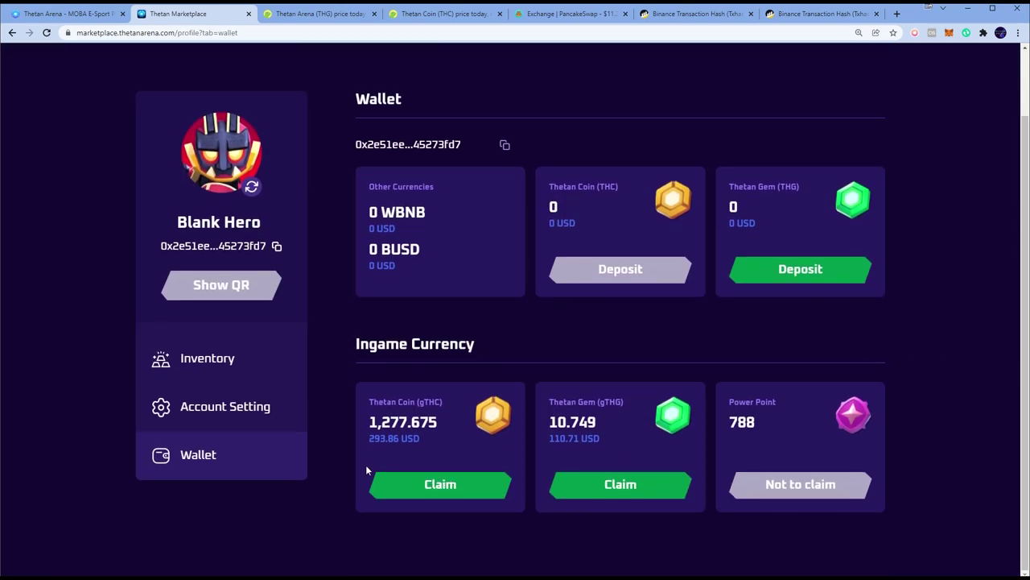
left_click(439, 483)
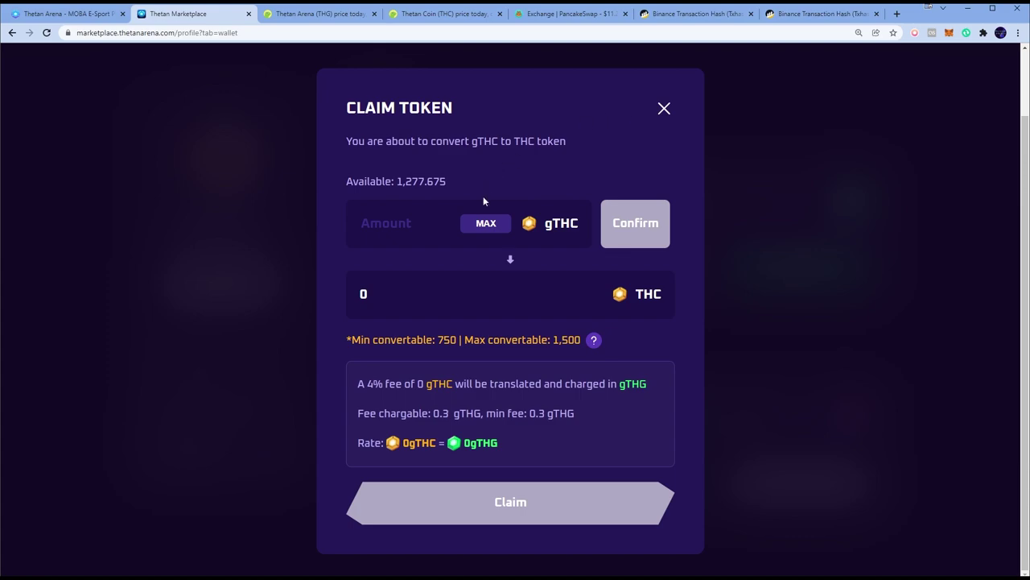
left_click(483, 224)
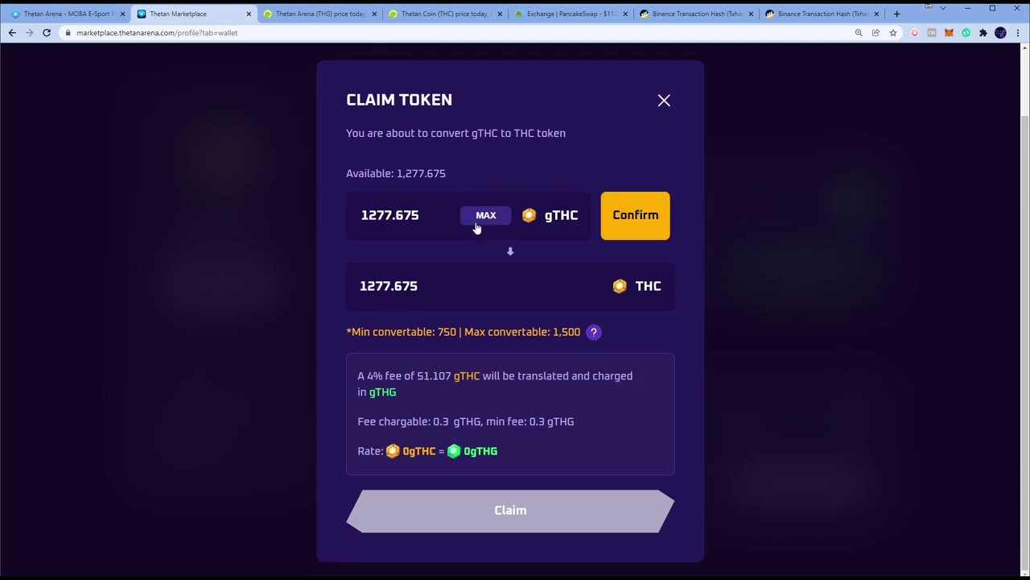
Confirm and submit the 1,277.675 gTHC claim, then dismiss the Request Submitted message, leaving 9.573 gTHG
left_click(644, 221)
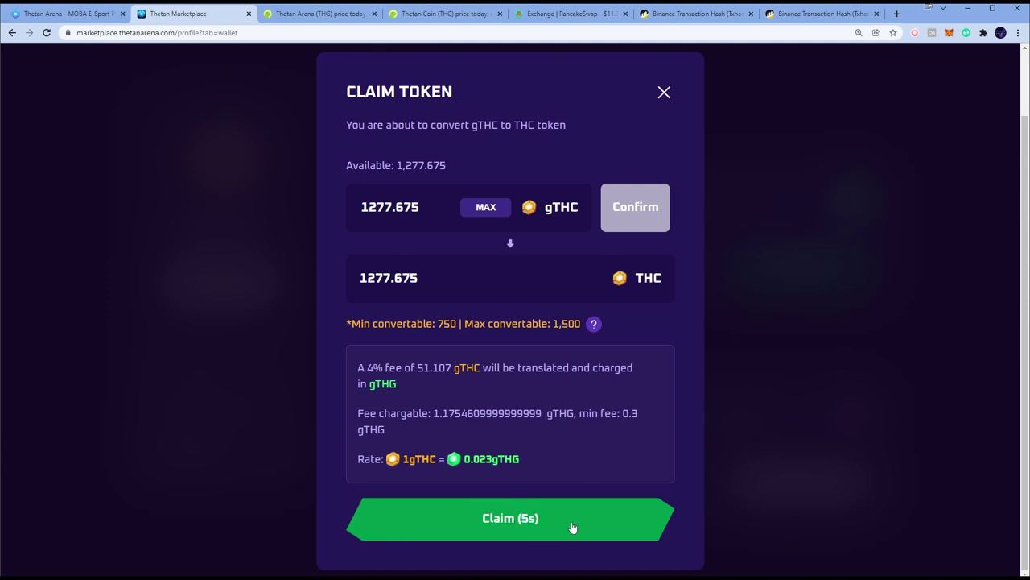
left_click(525, 521)
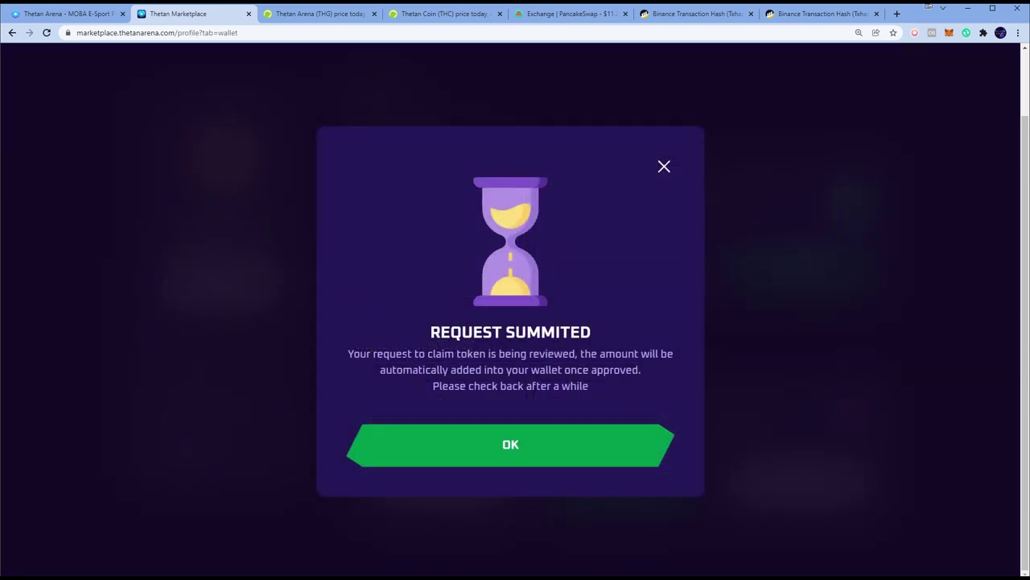
left_click_drag(499, 353, 597, 354)
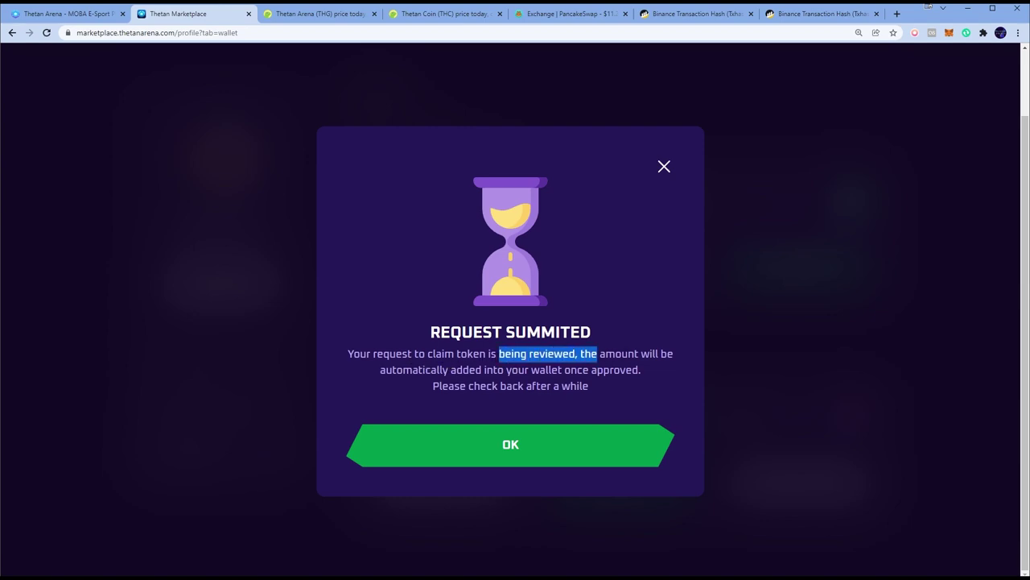
left_click_drag(441, 370, 572, 369)
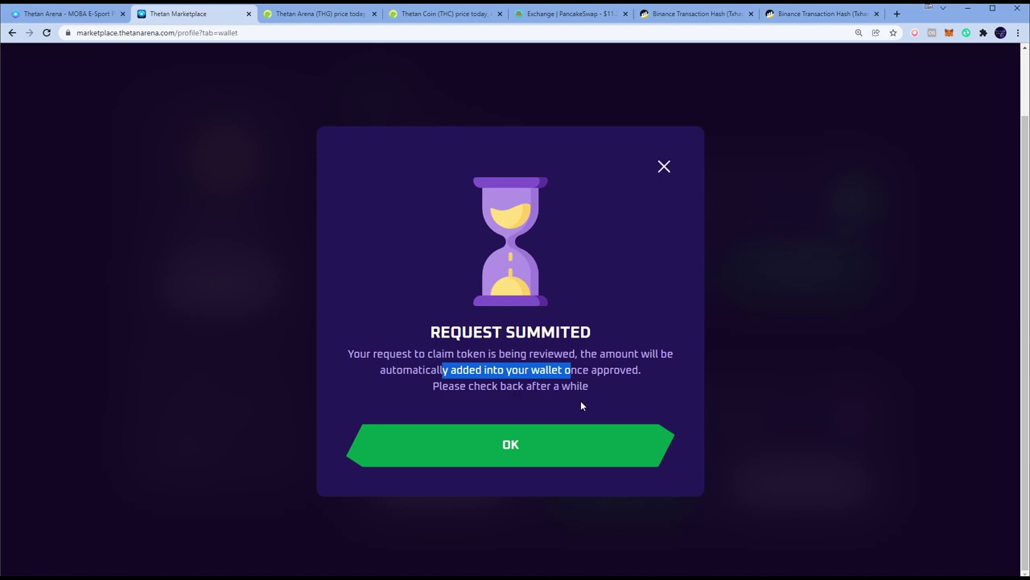
left_click(517, 452)
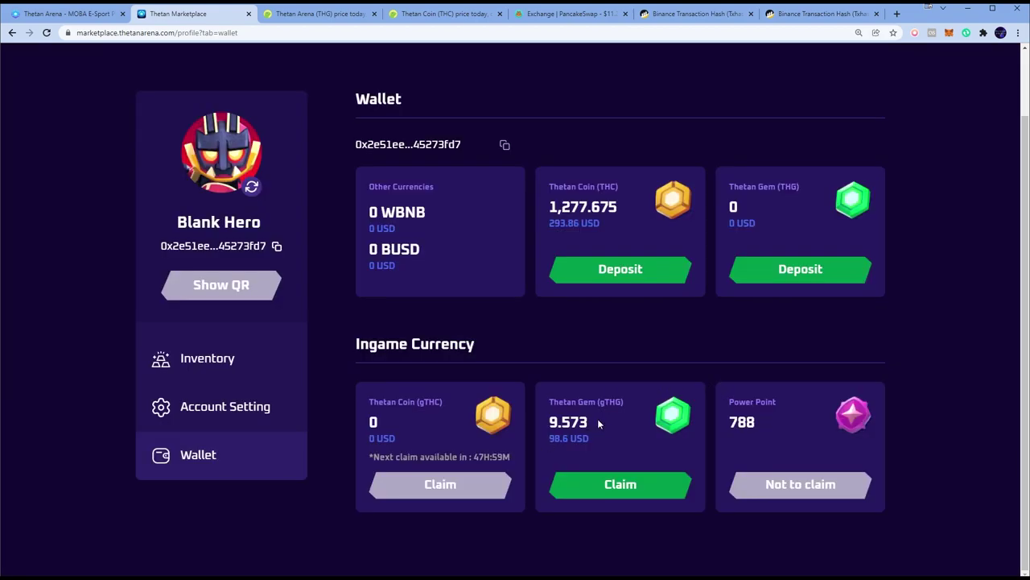
left_click_drag(601, 425, 546, 420)
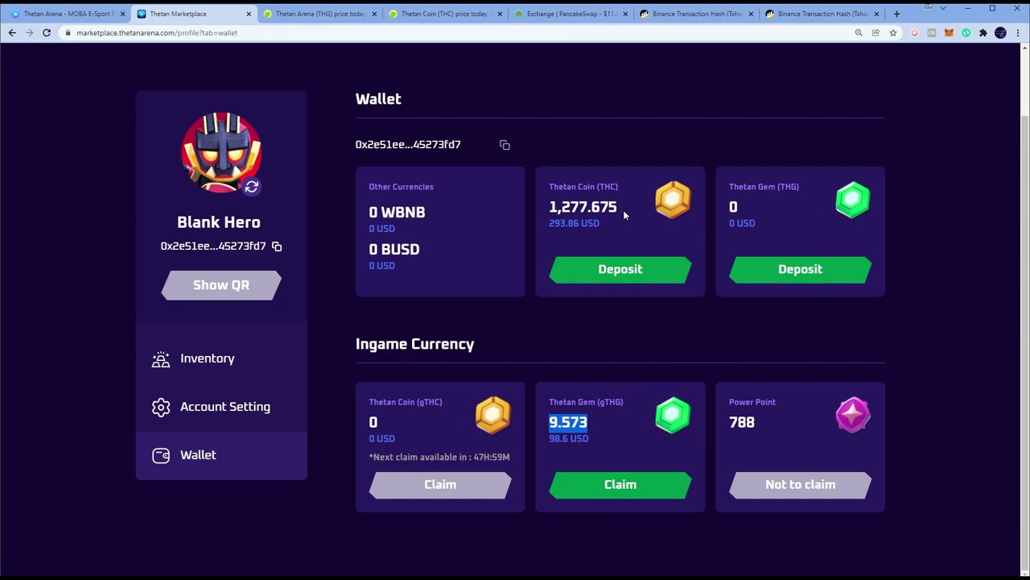
Check the 1277.675 THC balance in MetaMask's assets, then switch to the PooCoin chart window
left_click(950, 33)
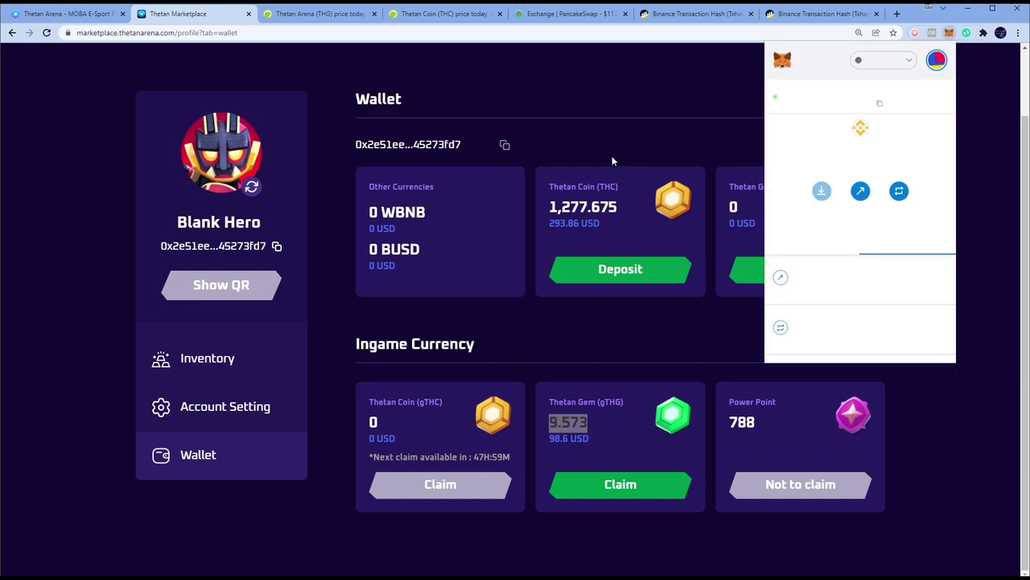
left_click(852, 238)
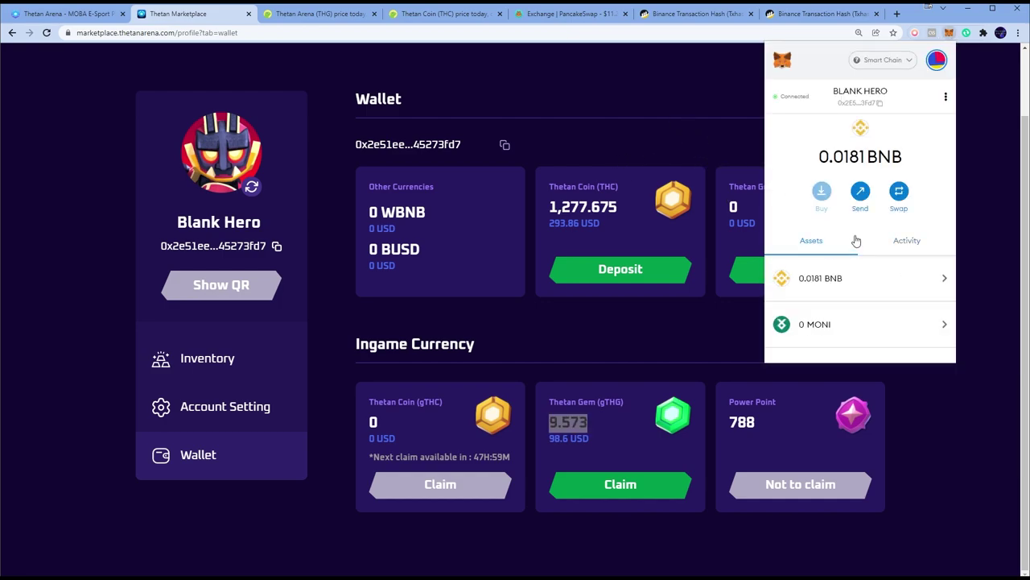
scroll(857, 257, "down", 5)
left_click(857, 285)
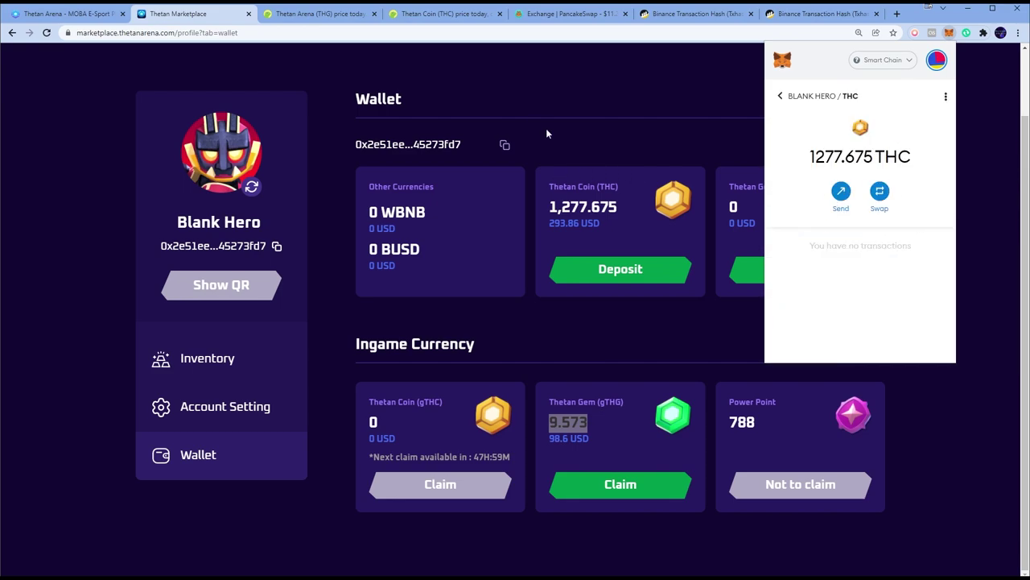
key("alt+Tab")
key("alt+Tab")
key("alt+Tab")
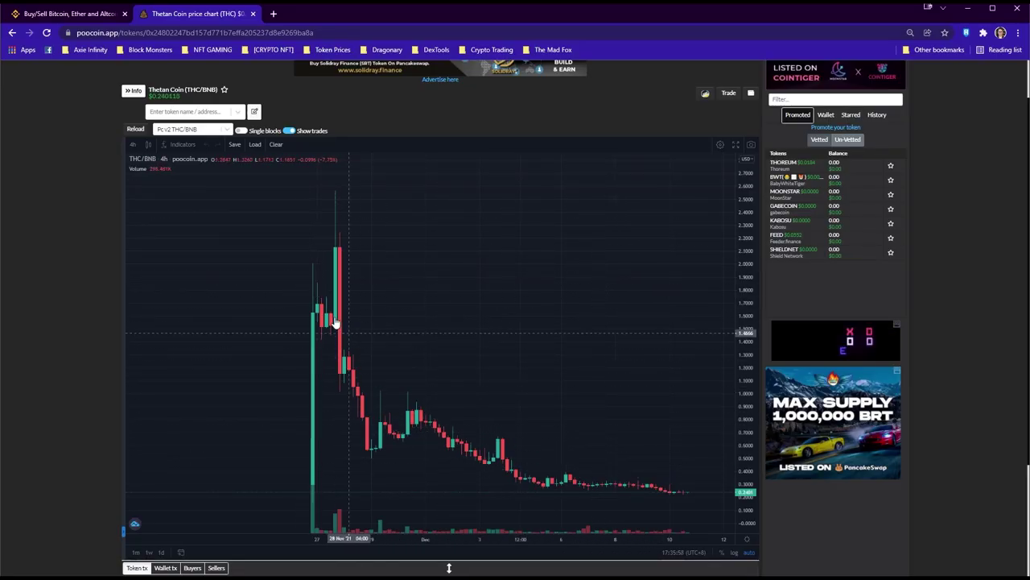
Zoom the PooCoin THC/BNB chart in and out to review recent price movement
scroll(612, 483, "up", 5)
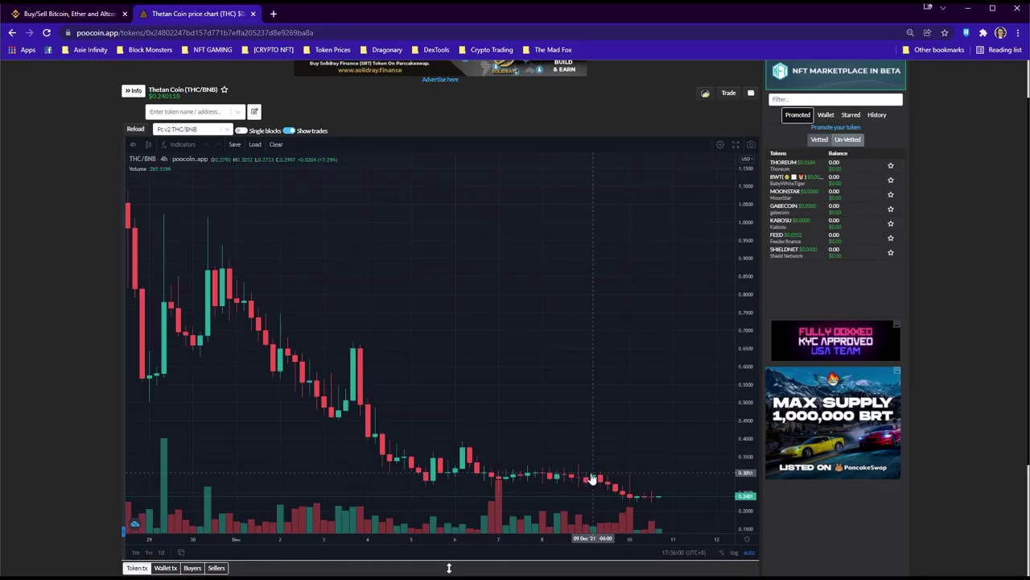
scroll(647, 493, "up", 3)
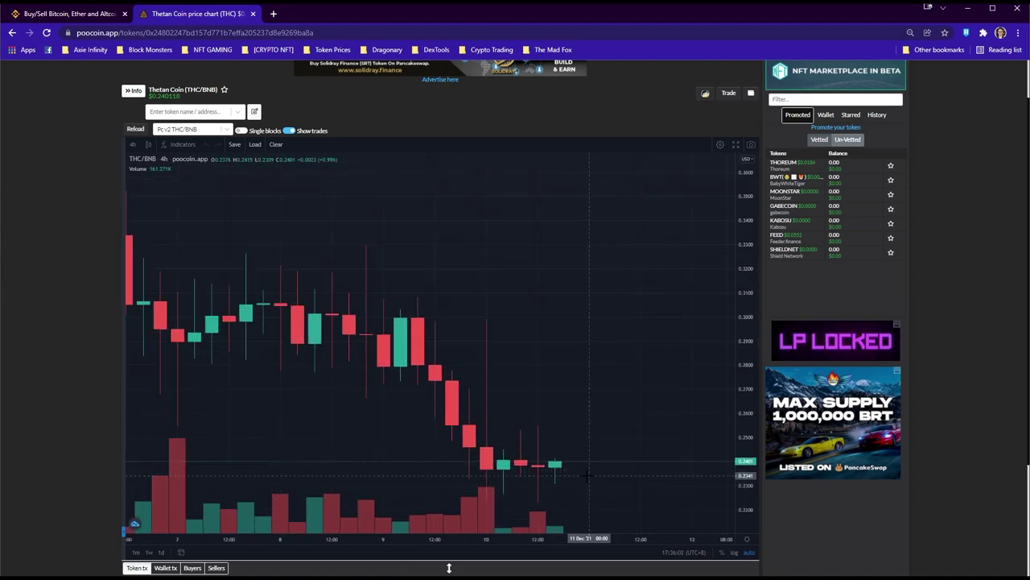
scroll(449, 568, "down", 5)
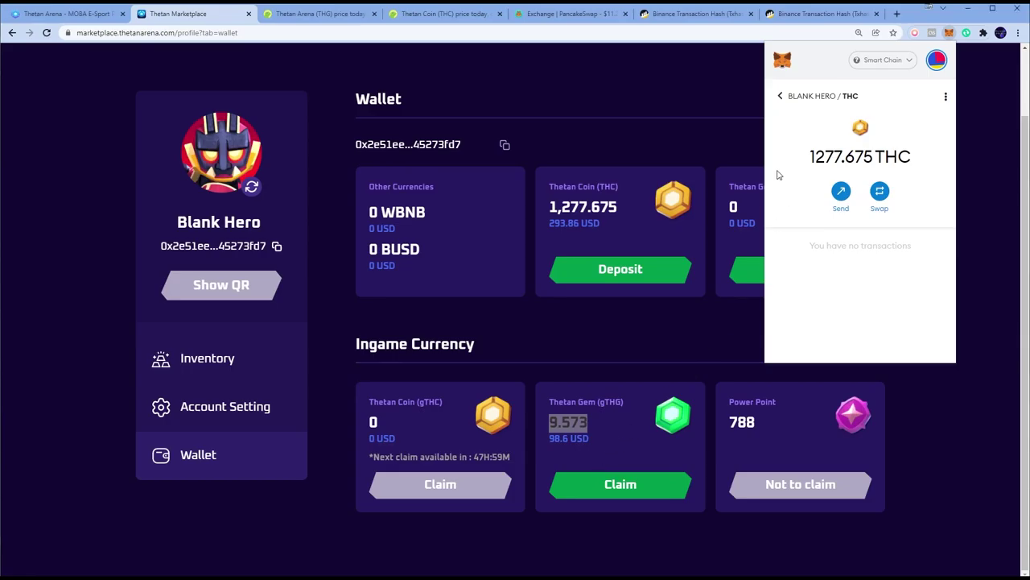
Close MetaMask, go to PancakeSwap and set the full 1277.675 THC to swap for BUSD
left_click(674, 148)
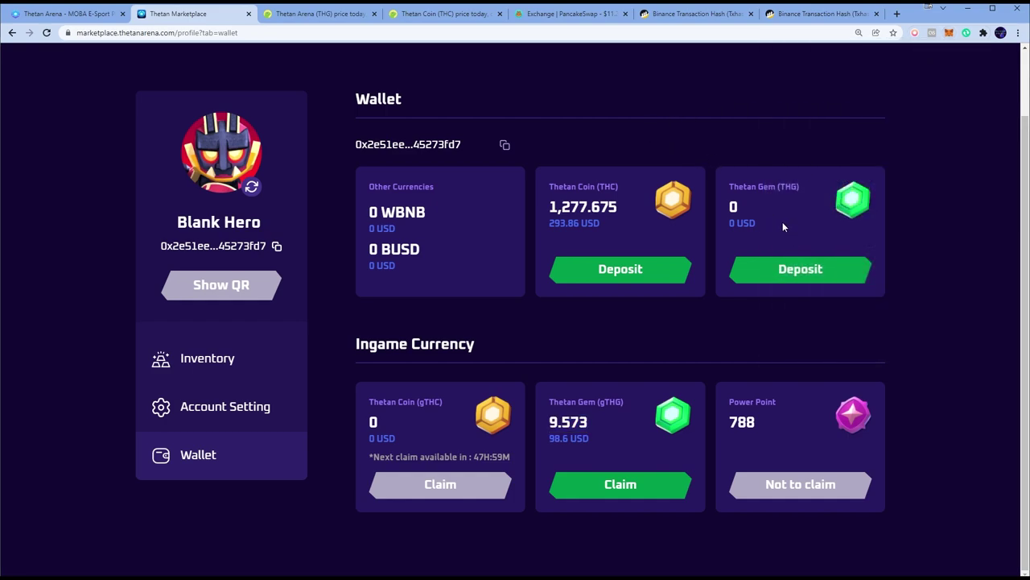
left_click(567, 15)
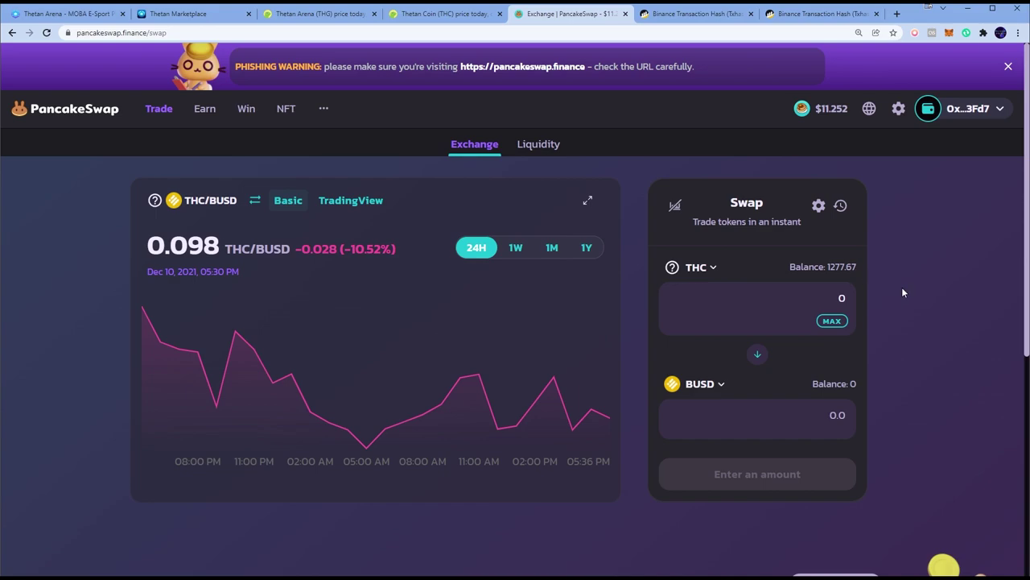
key("ctrl+plus")
key("ctrl+plus")
scroll(901, 288, "down", 1)
left_click(845, 322)
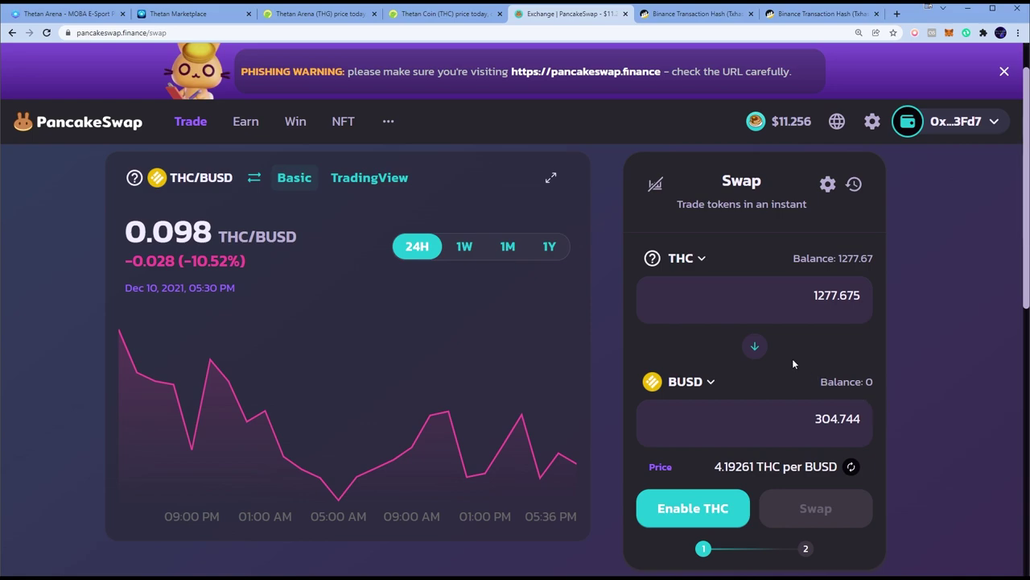
Enable THC for trading and approve the spending permission in MetaMask
left_click(699, 513)
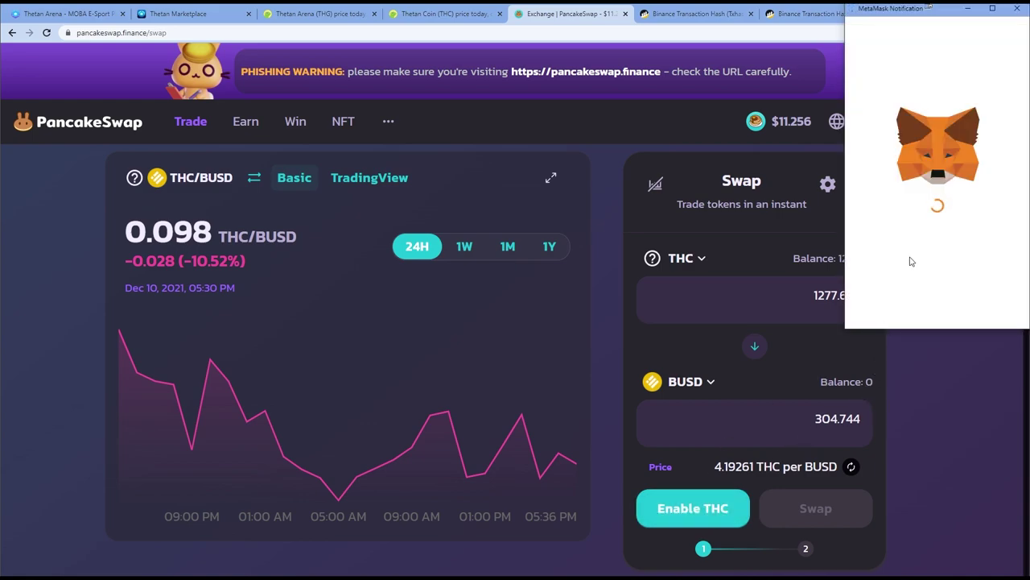
scroll(940, 250, "down", 1)
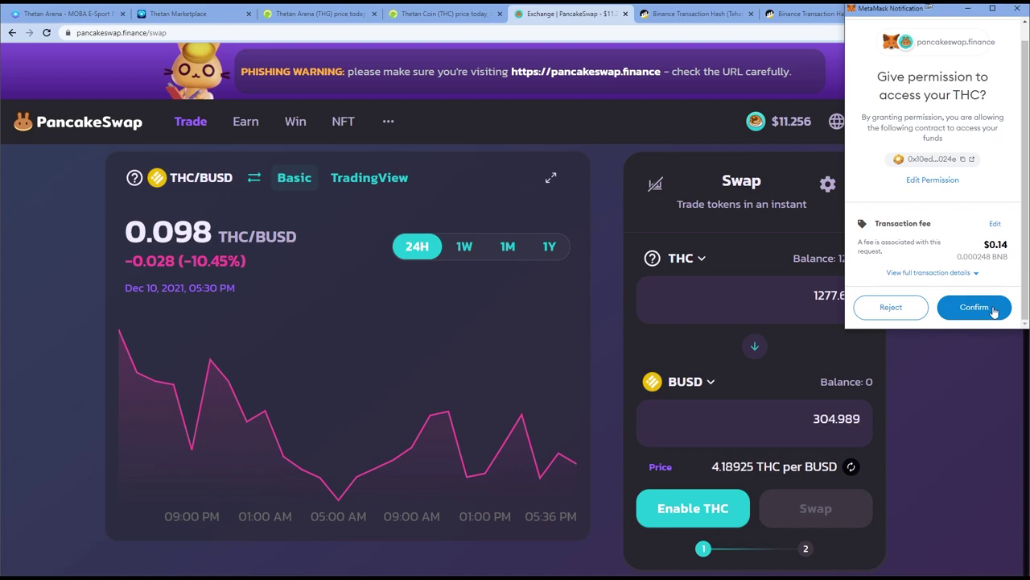
left_click(968, 313)
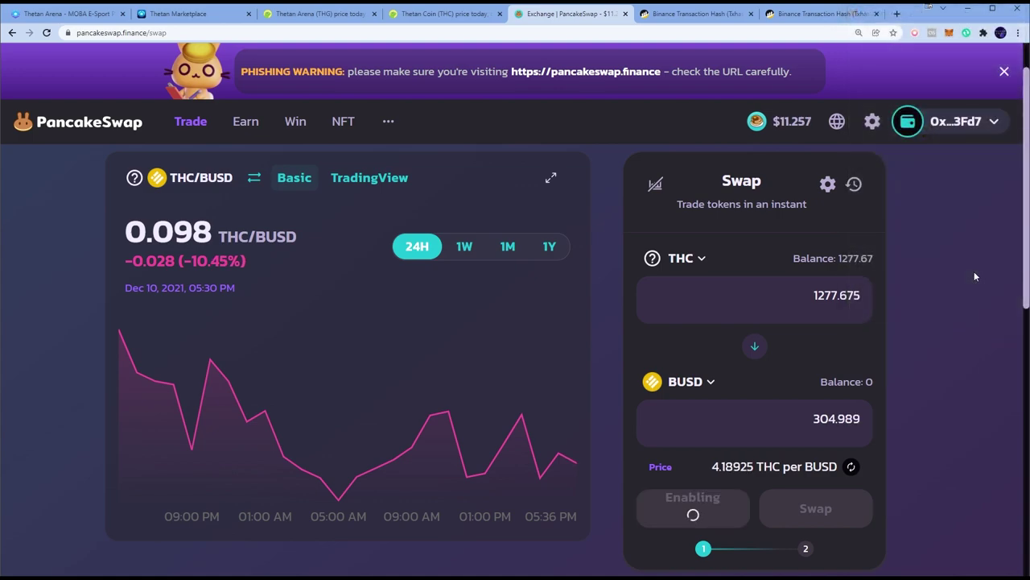
left_click(950, 36)
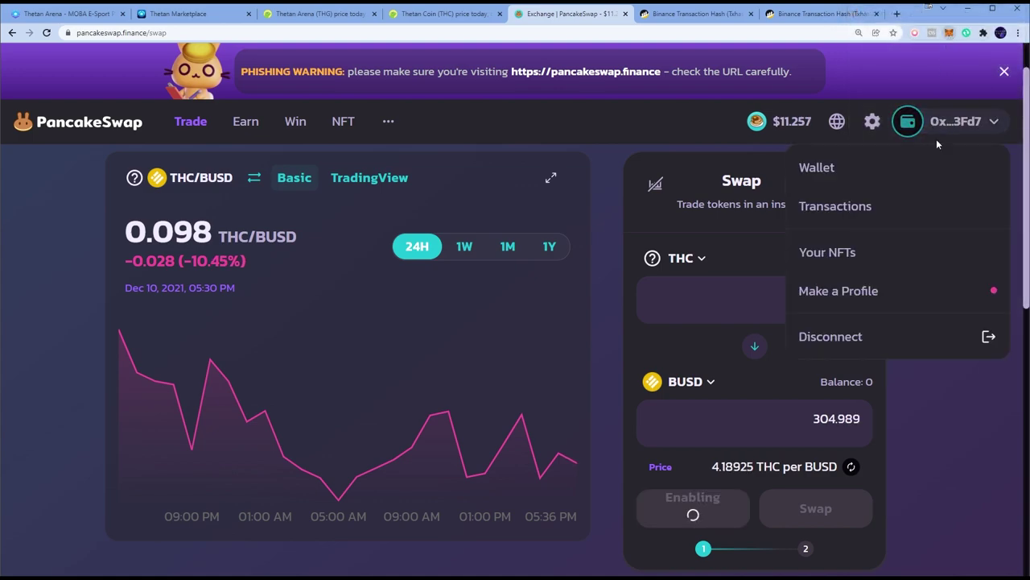
mouse_move(858, 300)
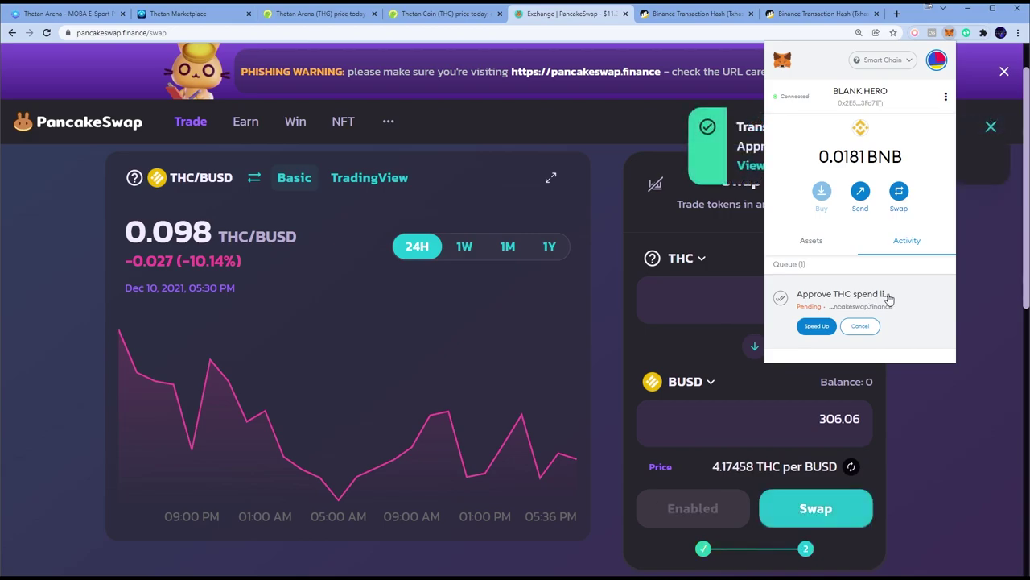
left_click(918, 427)
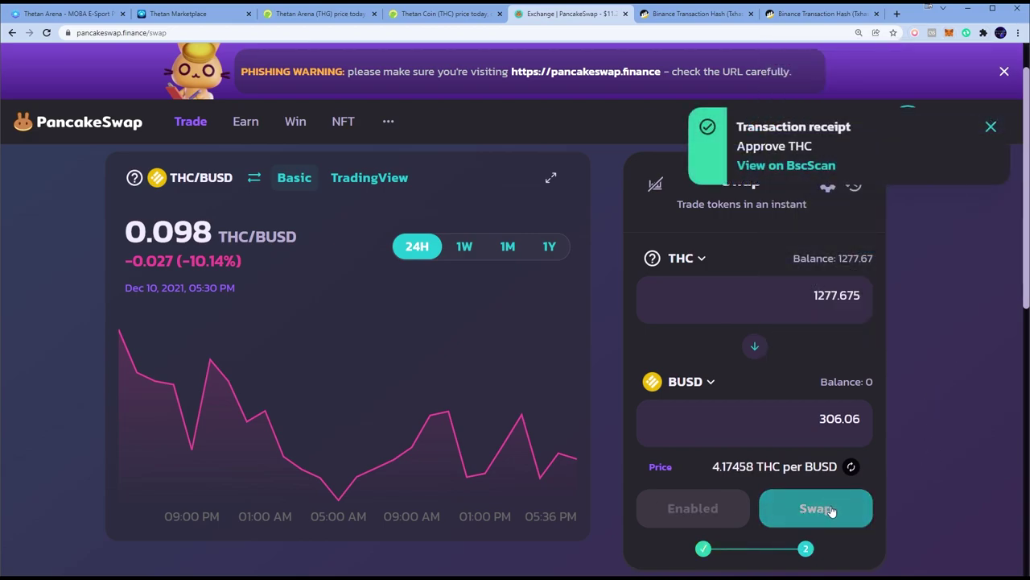
Confirm the THC-to-BUSD swap on PancakeSwap and approve it in MetaMask
left_click(838, 509)
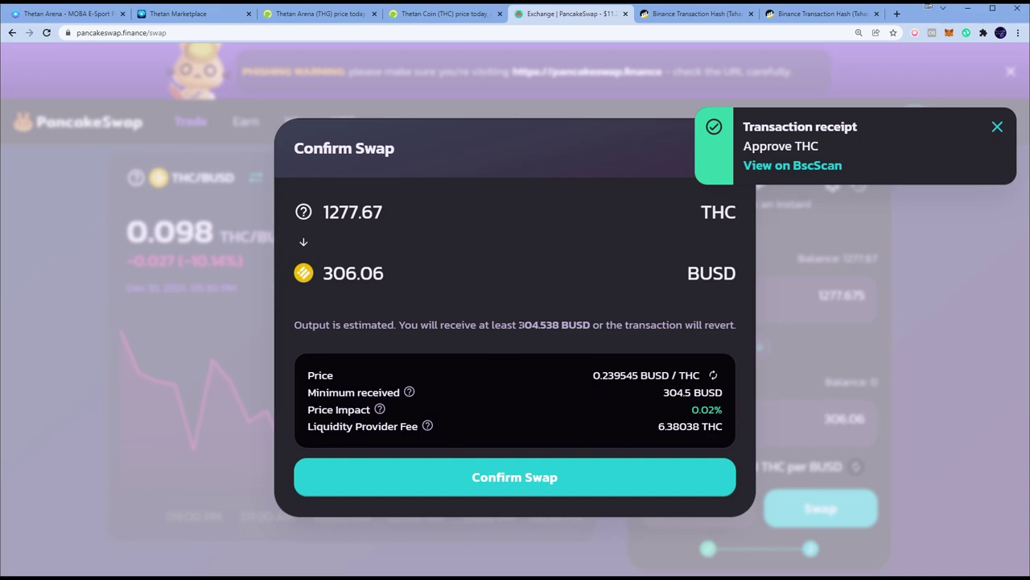
left_click(538, 478)
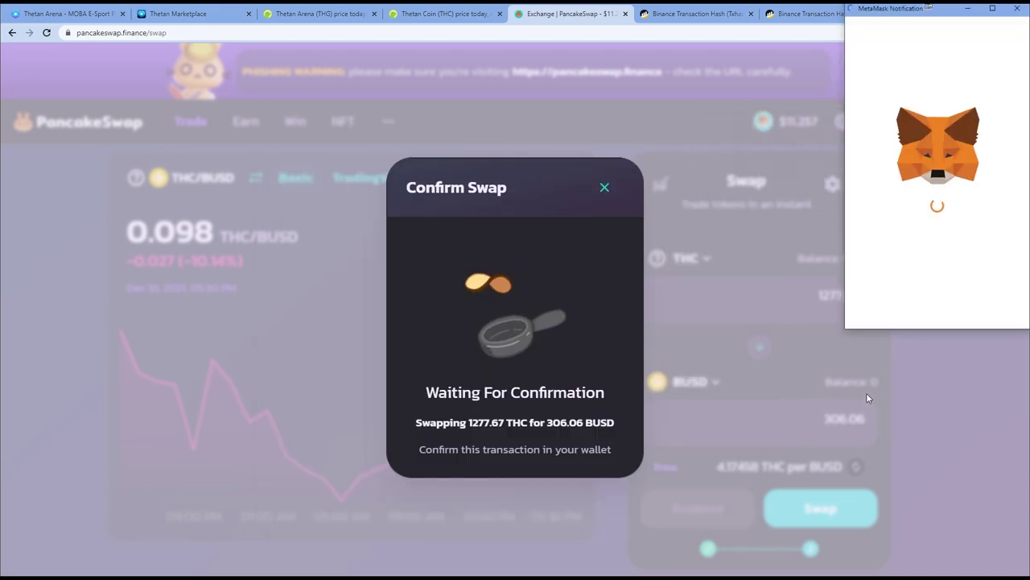
scroll(925, 233, "down", 1)
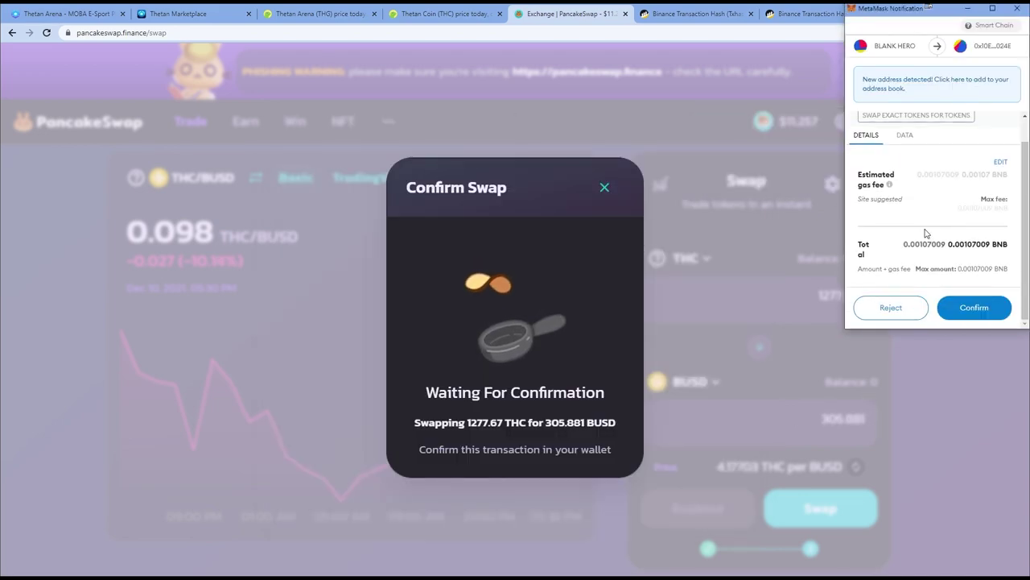
left_click(979, 313)
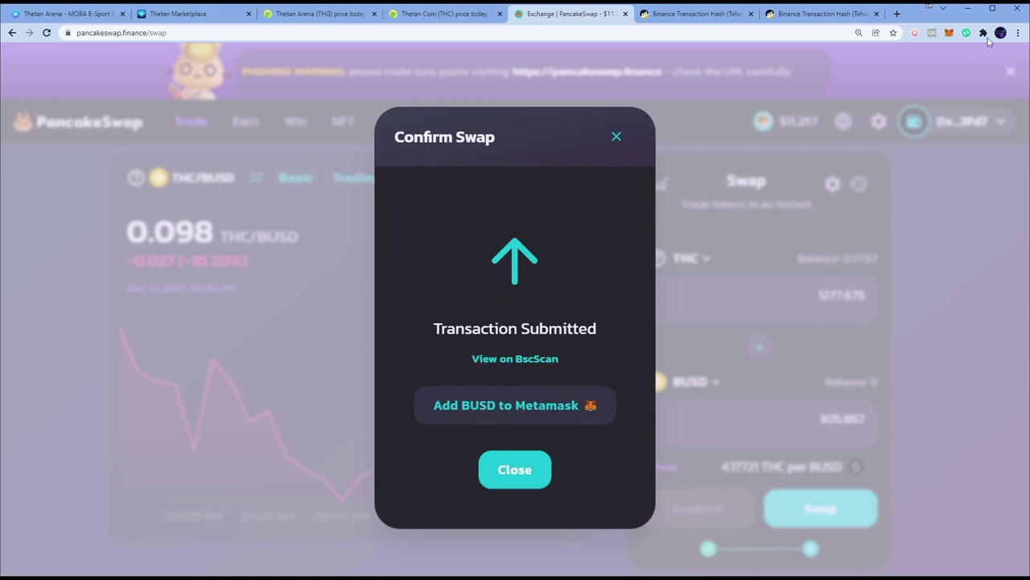
Open the submitted swap on BscScan, check MetaMask's recent transactions, and dismiss the Transaction Submitted notice
left_click(949, 32)
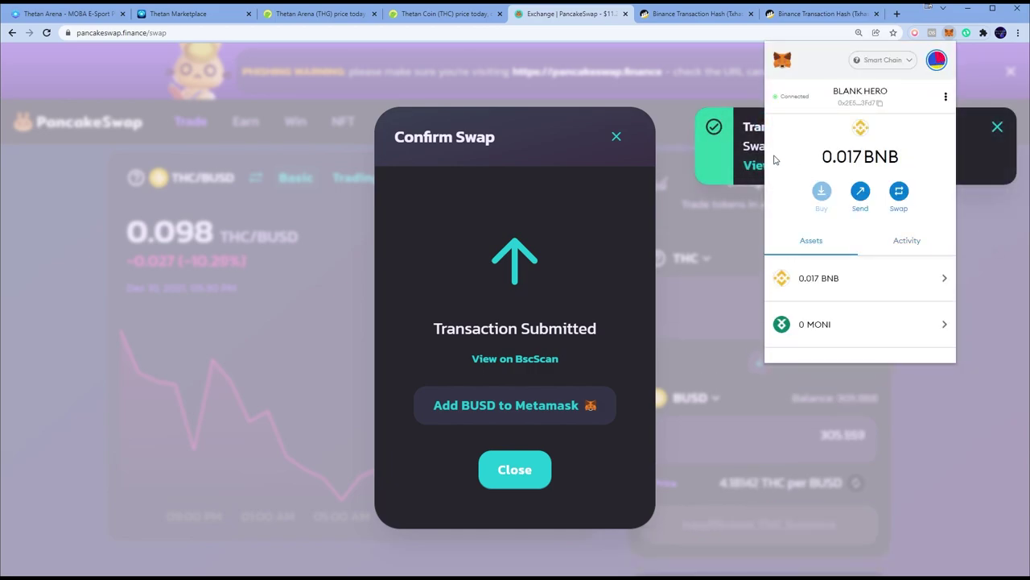
left_click(755, 165)
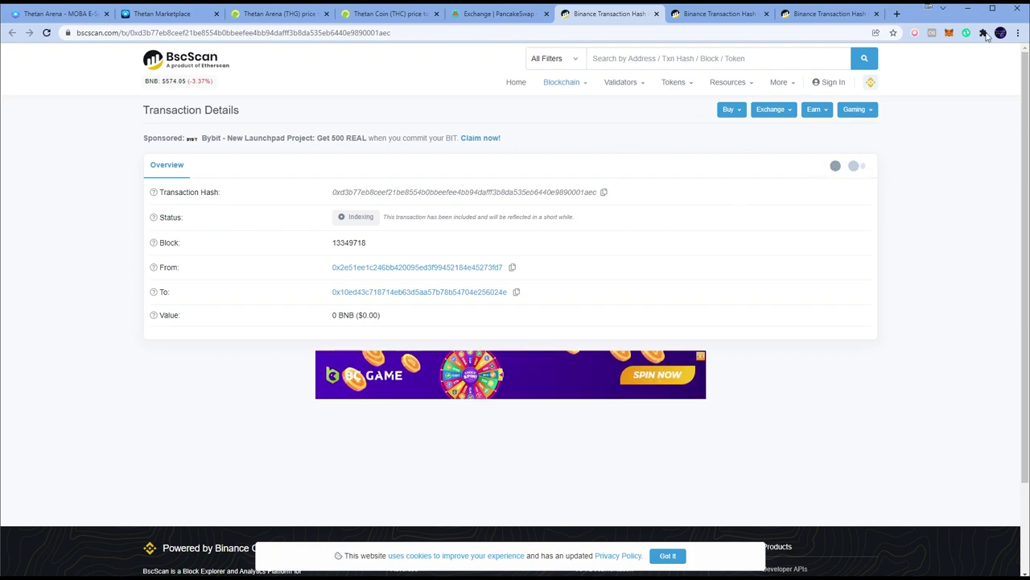
left_click(949, 32)
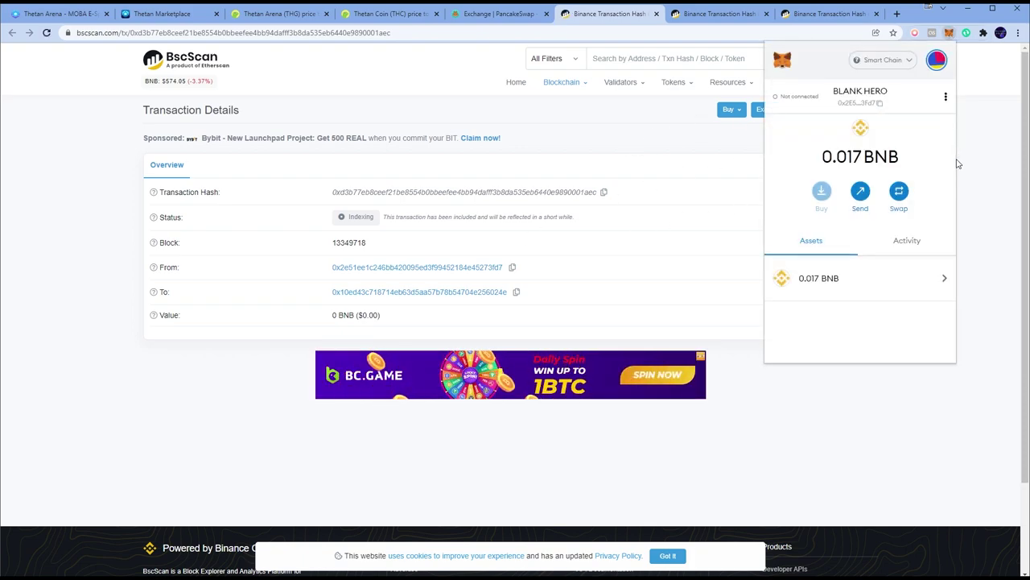
left_click(899, 240)
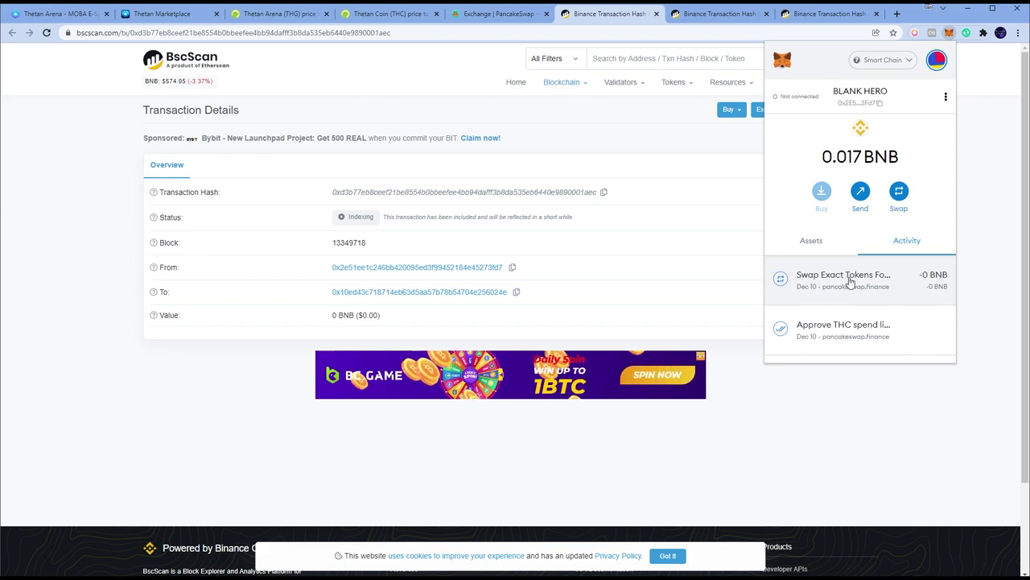
left_click(495, 14)
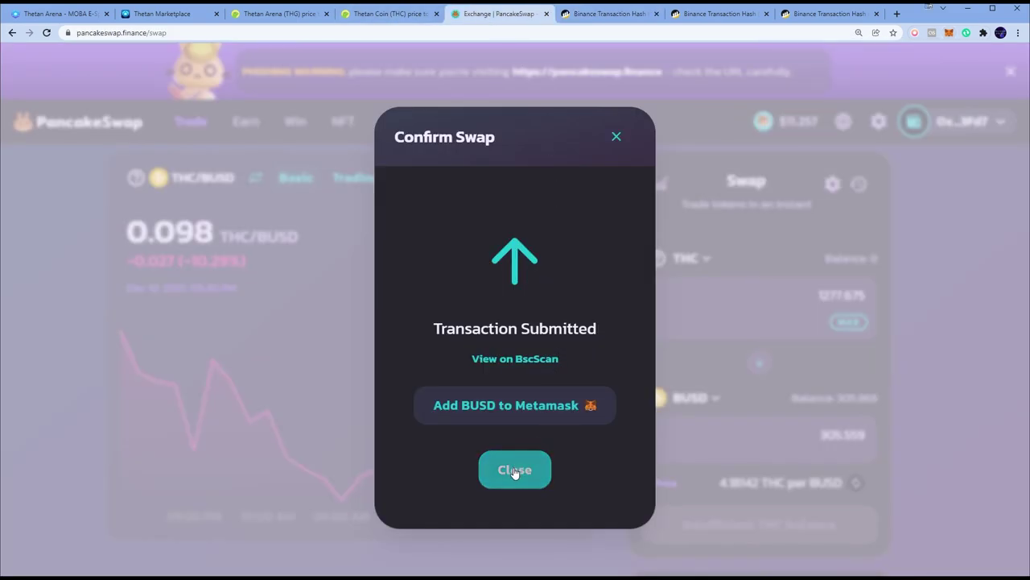
left_click(515, 469)
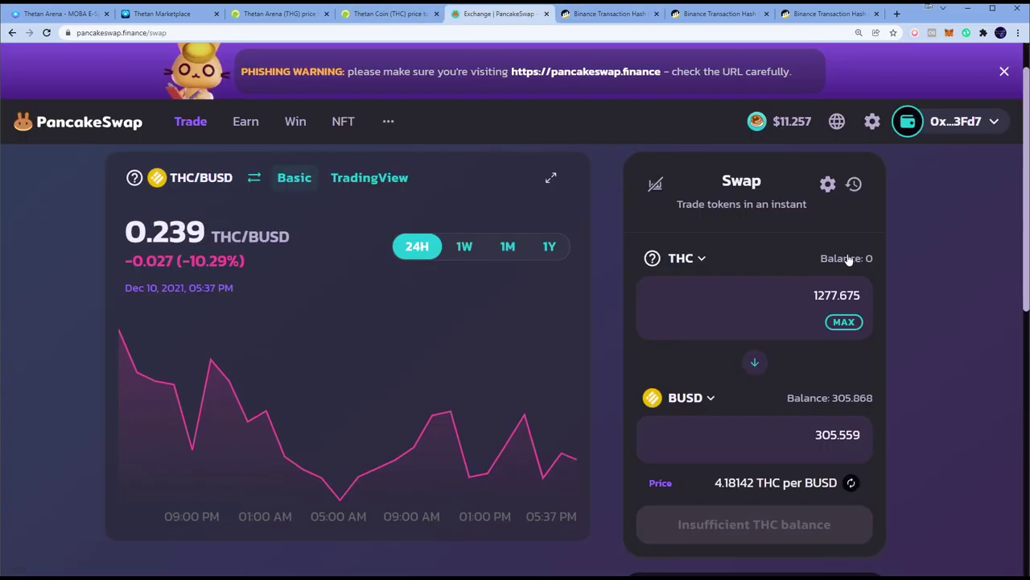
Check the THC balance in MetaMask, then reload the BscScan transaction page
left_click(949, 32)
left_click(825, 241)
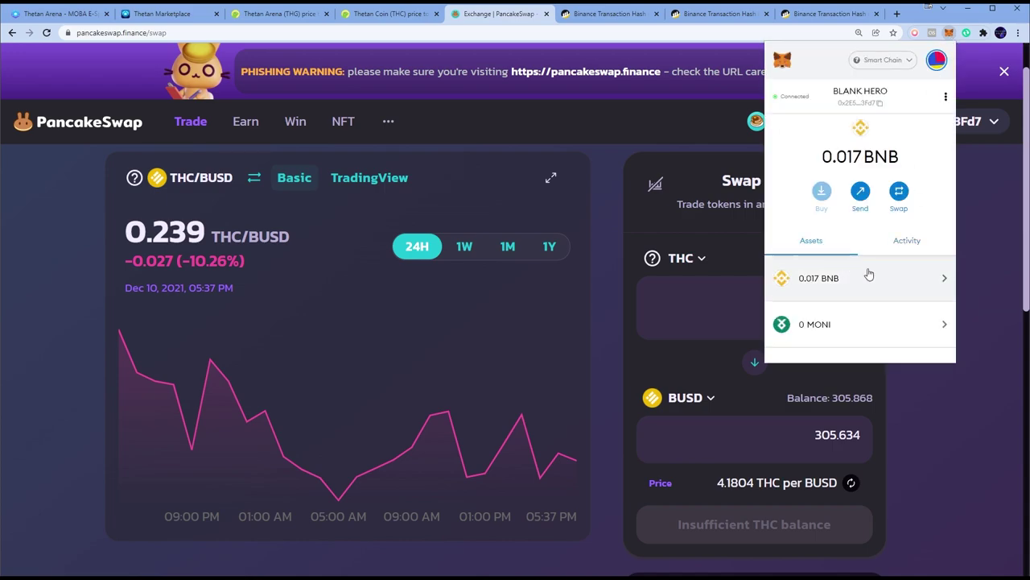
scroll(907, 284, "down", 3)
scroll(907, 285, "down", 5)
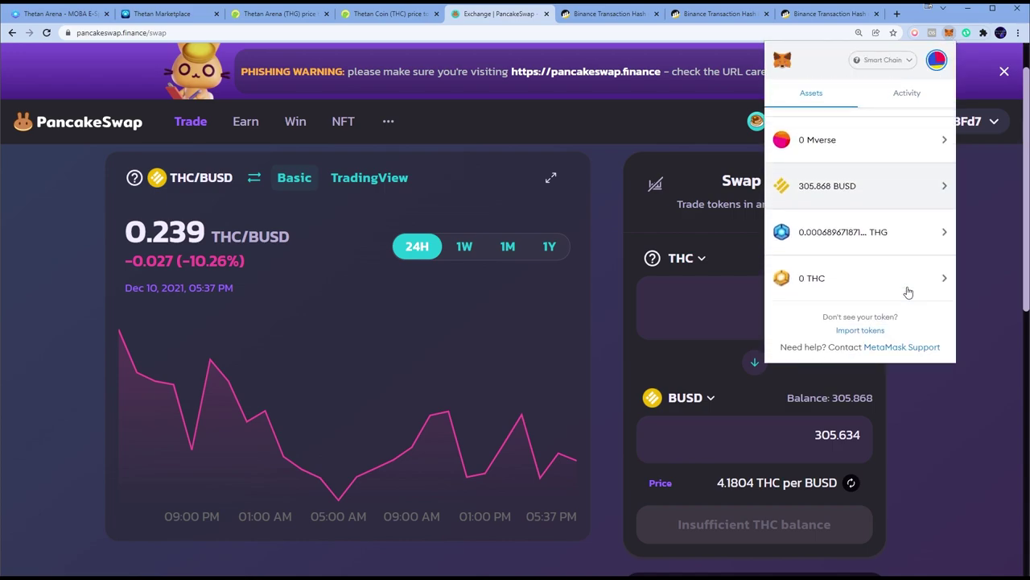
left_click(866, 283)
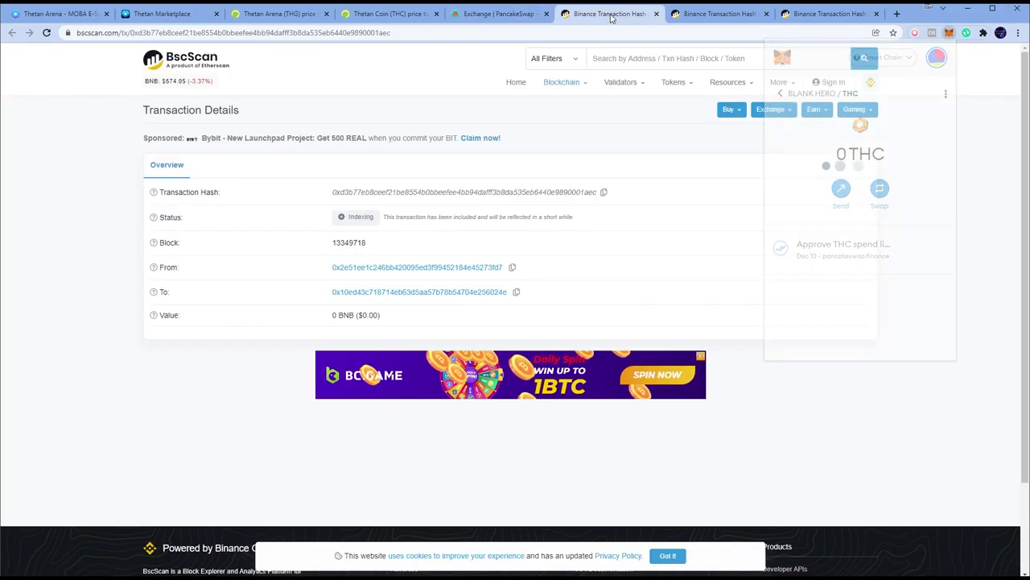
left_click(605, 13)
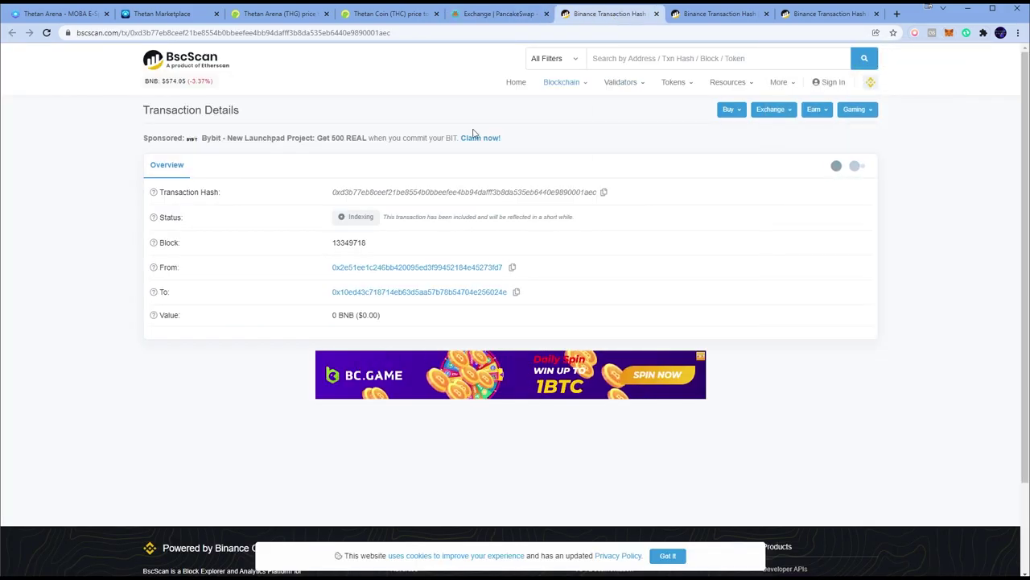
left_click(47, 33)
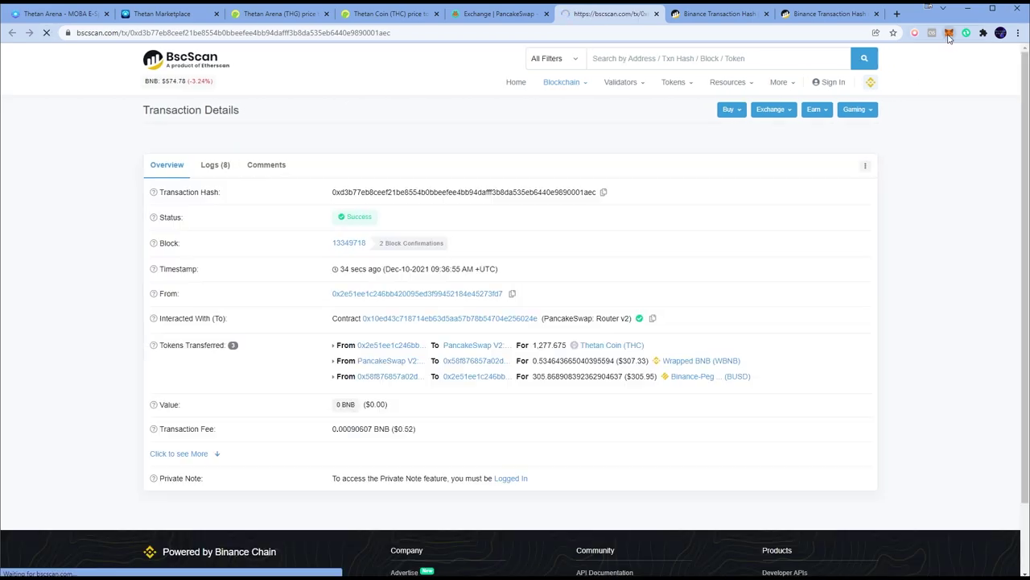
Verify 305.868 BUSD arrived in MetaMask, then return to the Thetan Marketplace wallet page
left_click(949, 33)
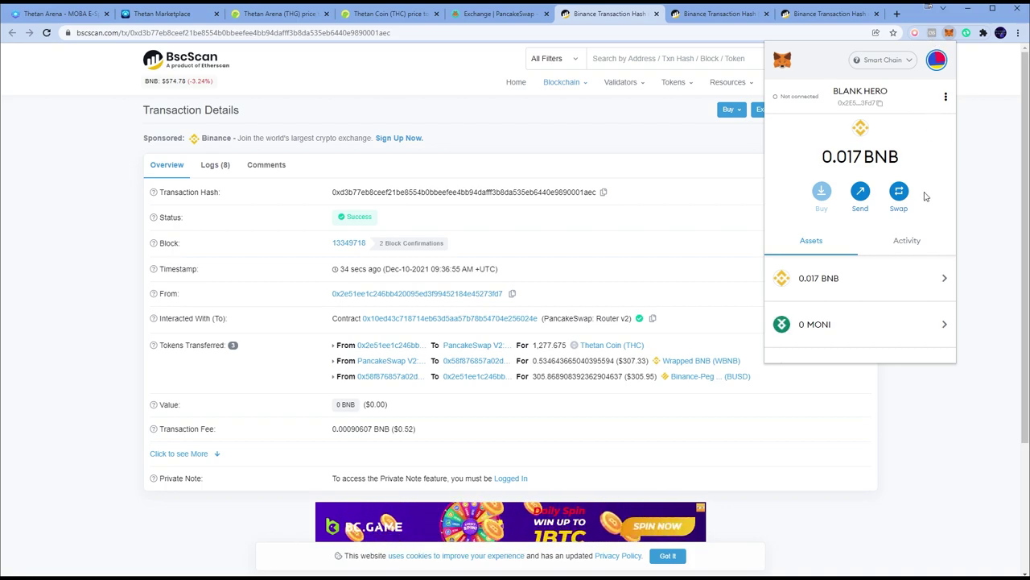
scroll(926, 198, "down", 3)
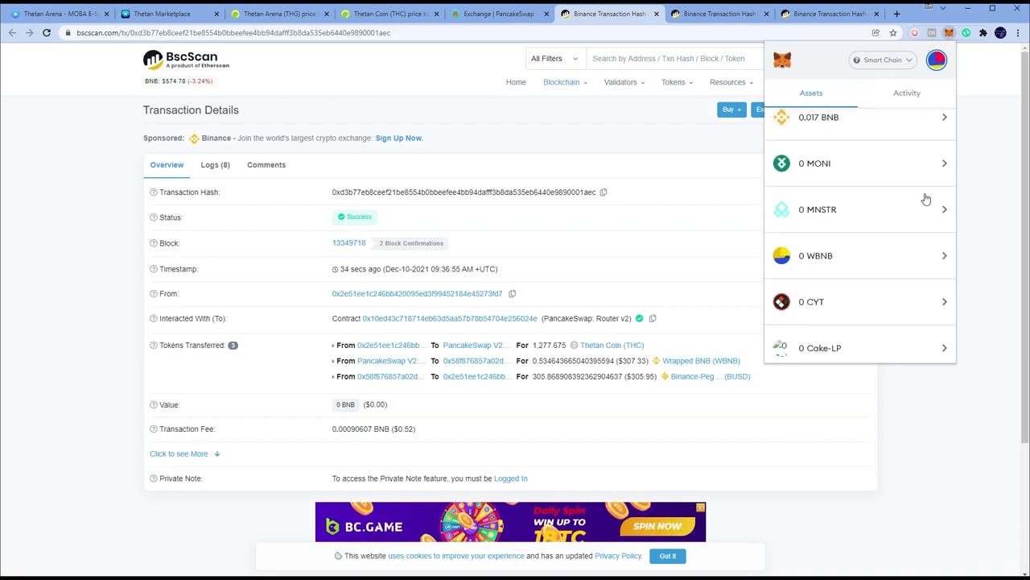
scroll(926, 198, "down", 4)
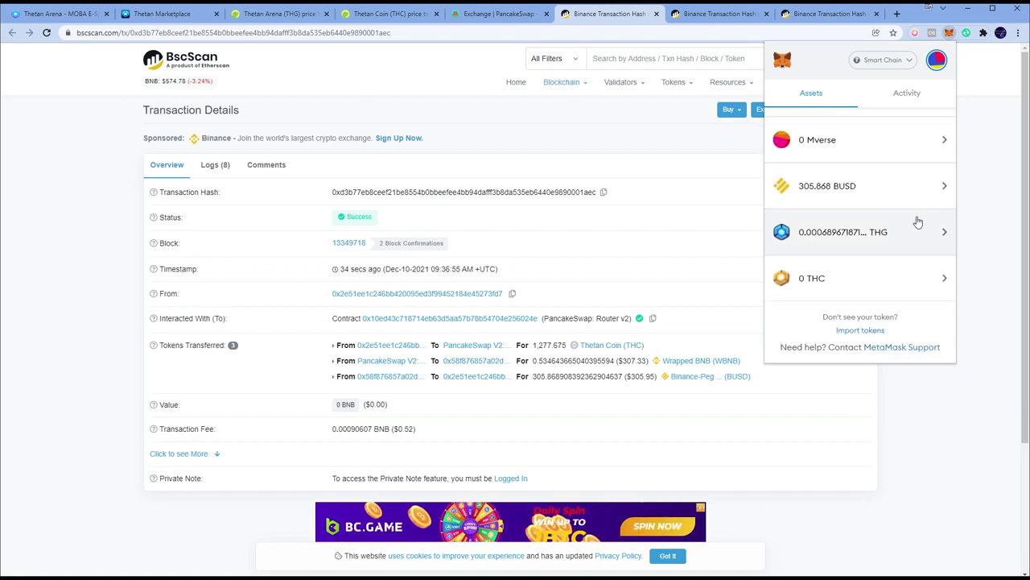
scroll(922, 211, "up", 6)
scroll(917, 221, "up", 2)
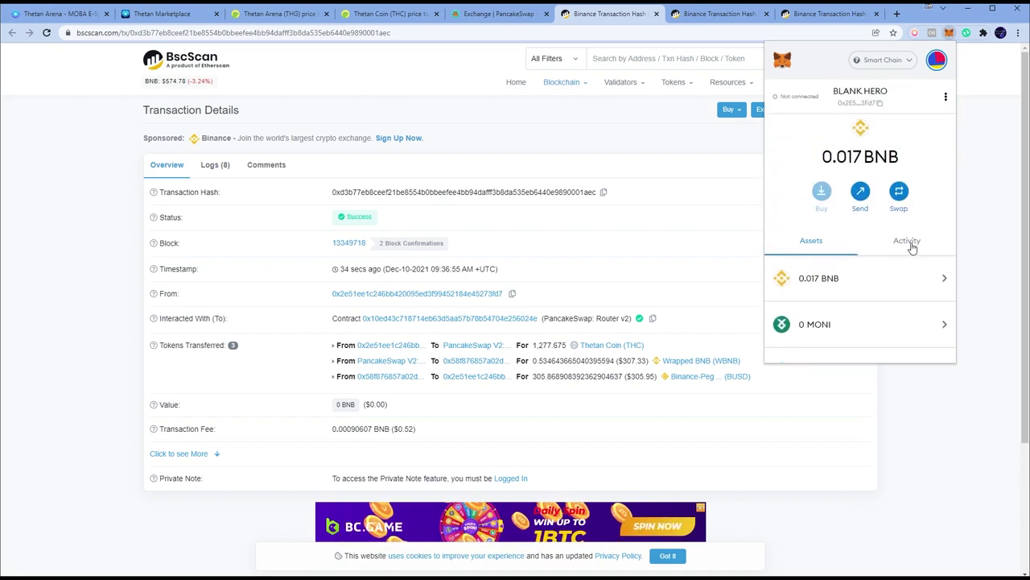
scroll(902, 248, "down", 3)
scroll(891, 251, "down", 2)
scroll(882, 233, "down", 3)
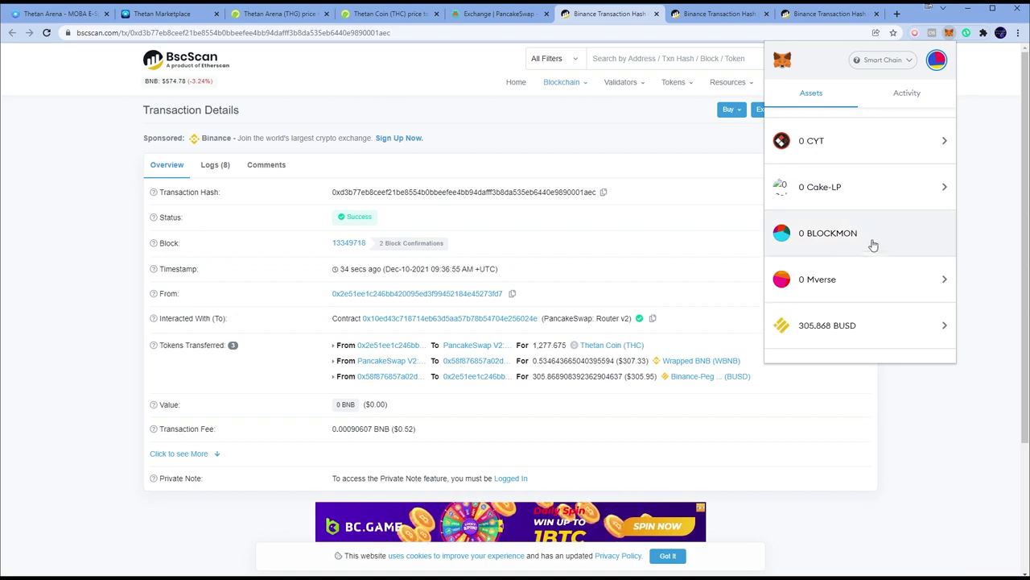
left_click(857, 271)
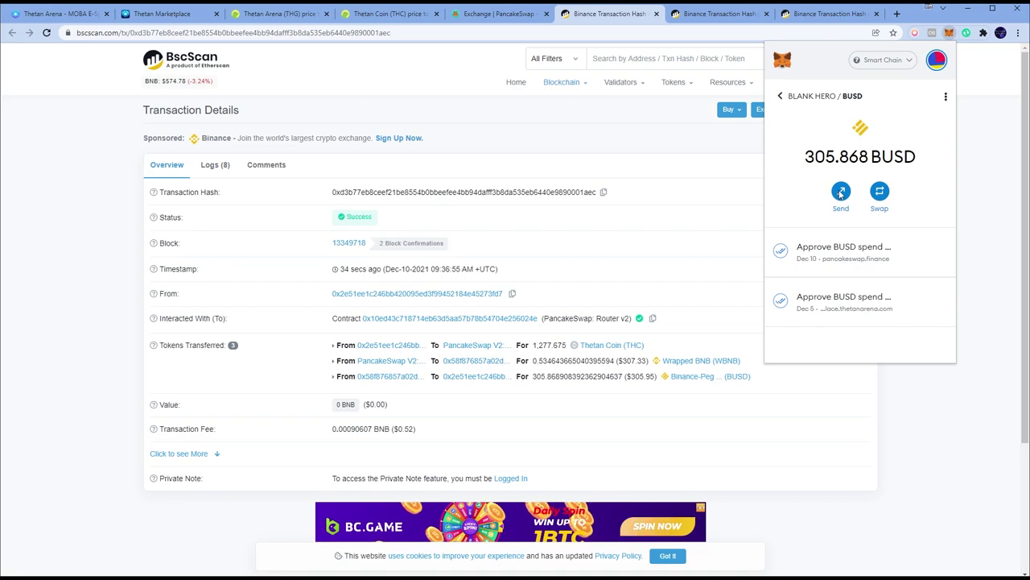
left_click(842, 193)
left_click(962, 99)
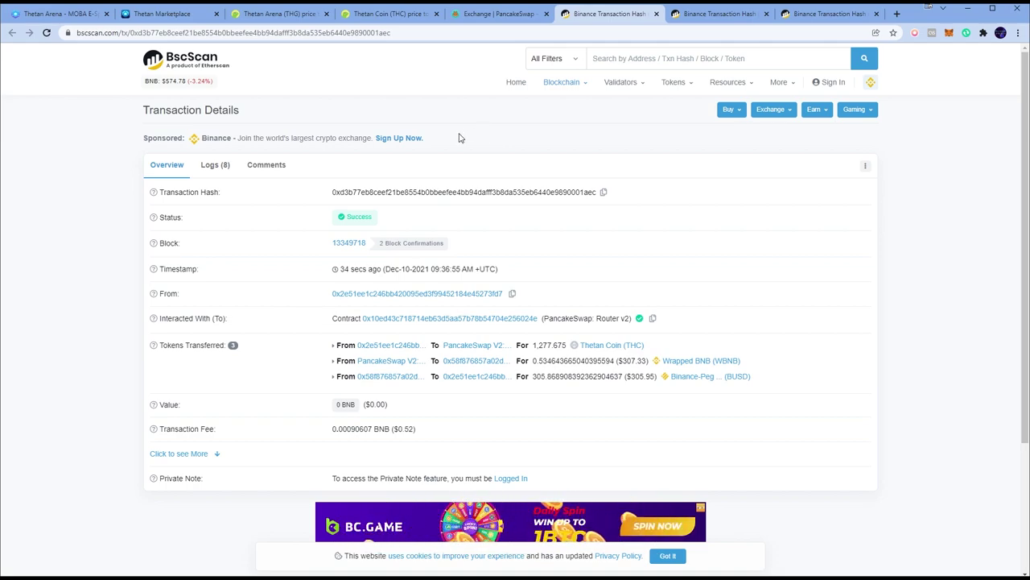
left_click(169, 14)
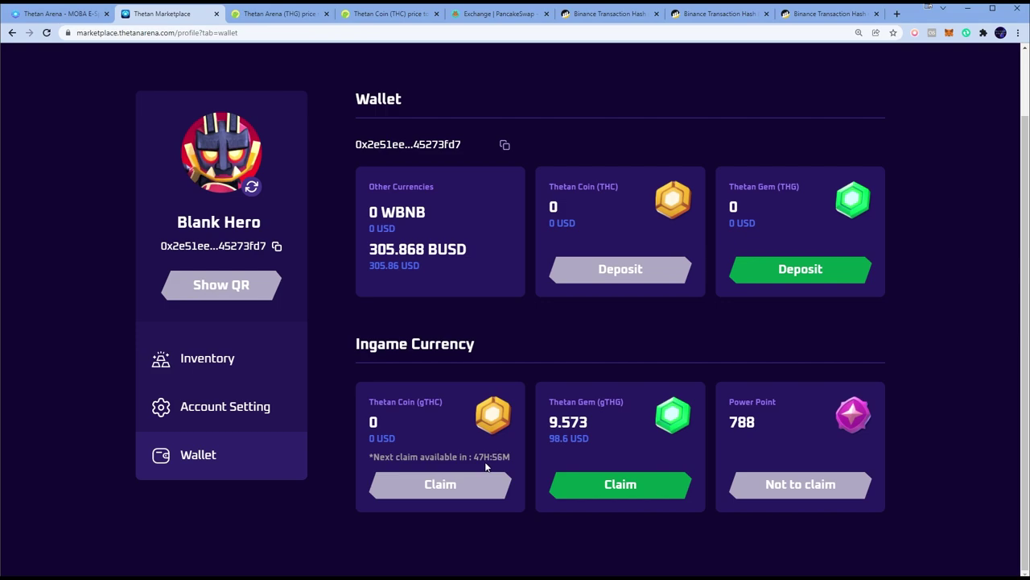
Try claiming the full 9.573 gTHG, see it refused under the 50 gTHG minimum, and close the dialog
left_click(648, 486)
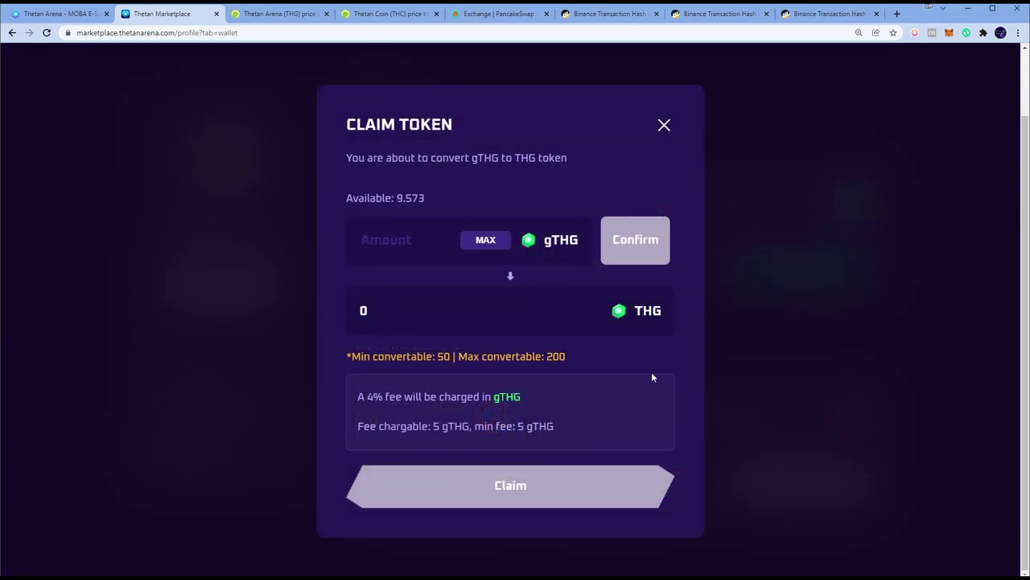
left_click(500, 242)
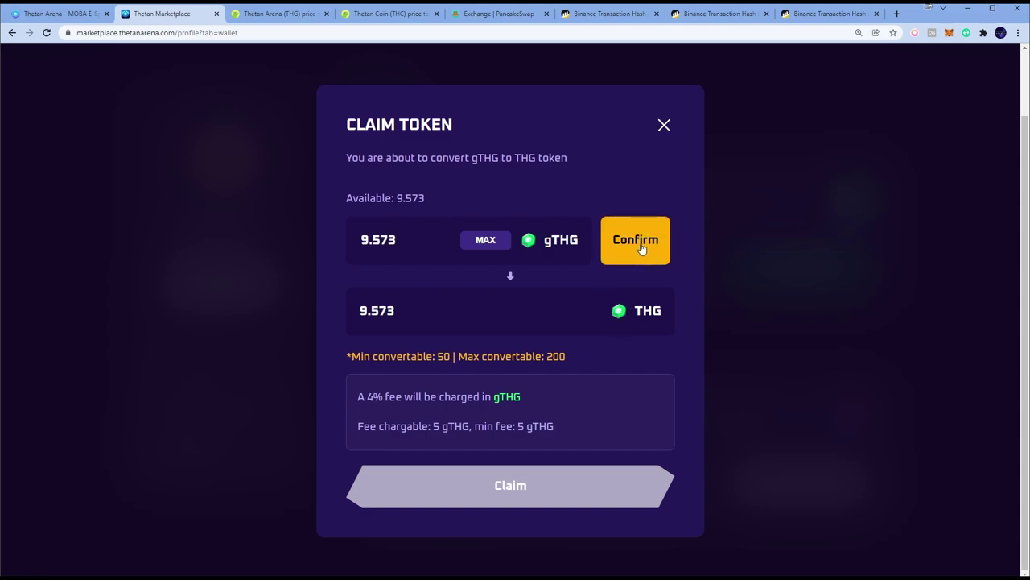
left_click(643, 248)
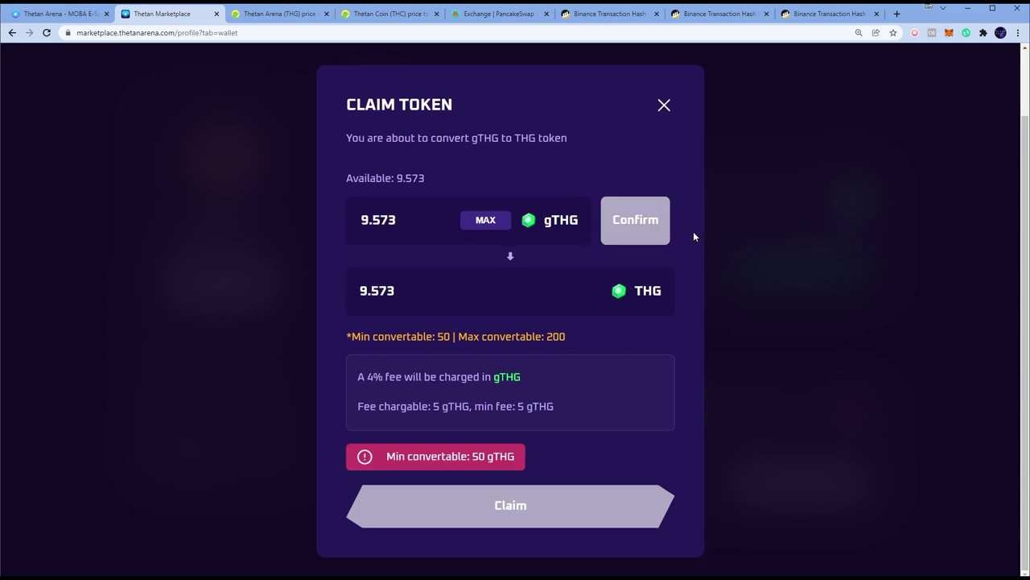
left_click_drag(472, 456, 545, 449)
left_click(555, 450)
left_click(664, 107)
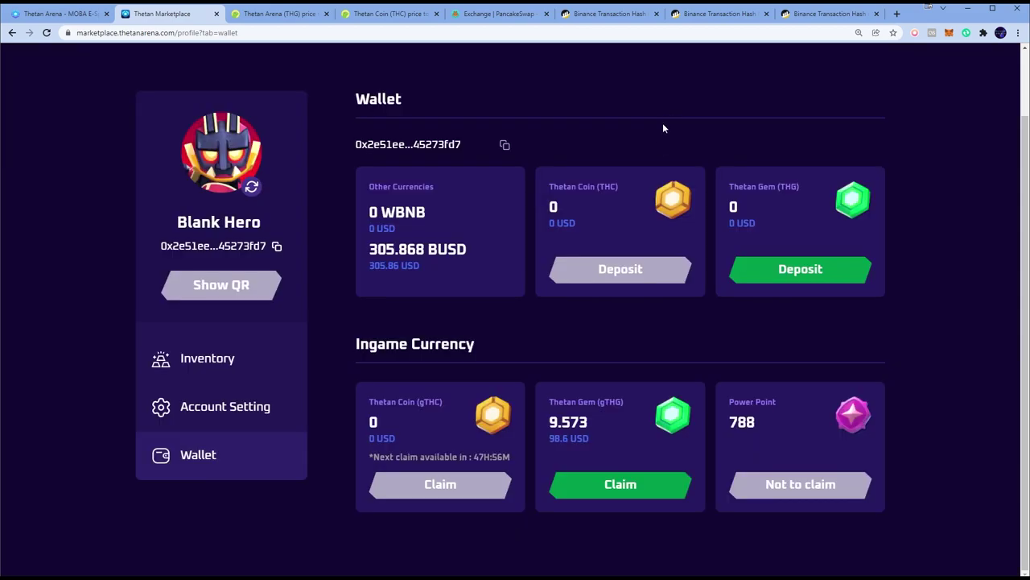
left_click(617, 481)
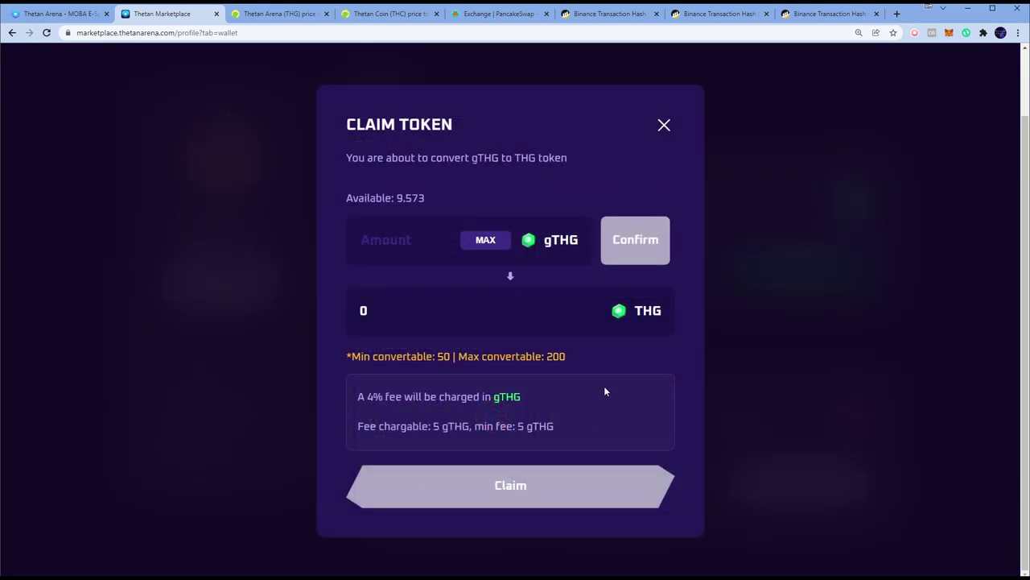
left_click(664, 126)
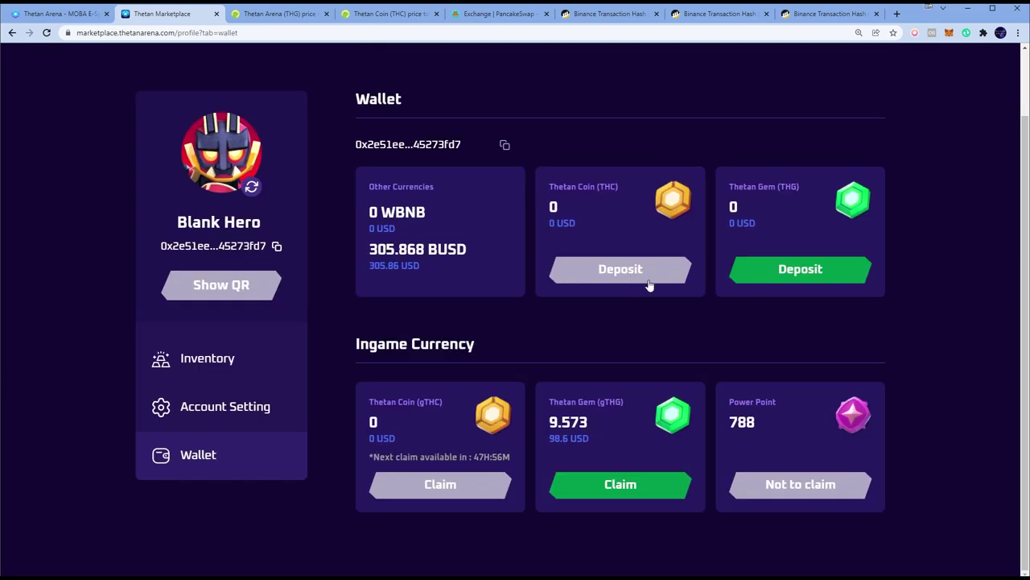
Highlight the 305.868 BUSD balance and the remaining gTHG balance on the wallet page
triple_click(486, 248)
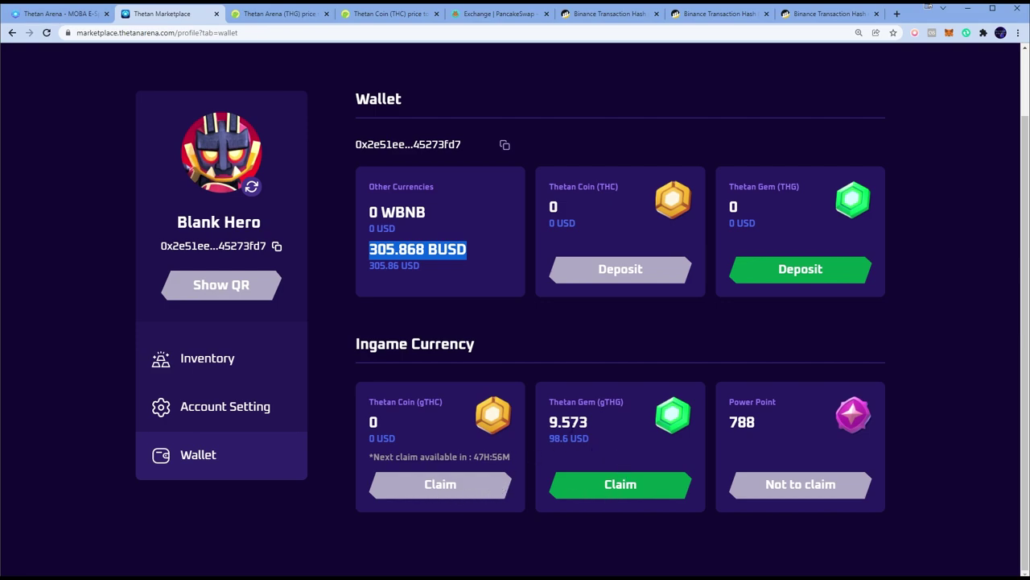
left_click_drag(481, 487, 516, 422)
left_click(593, 435)
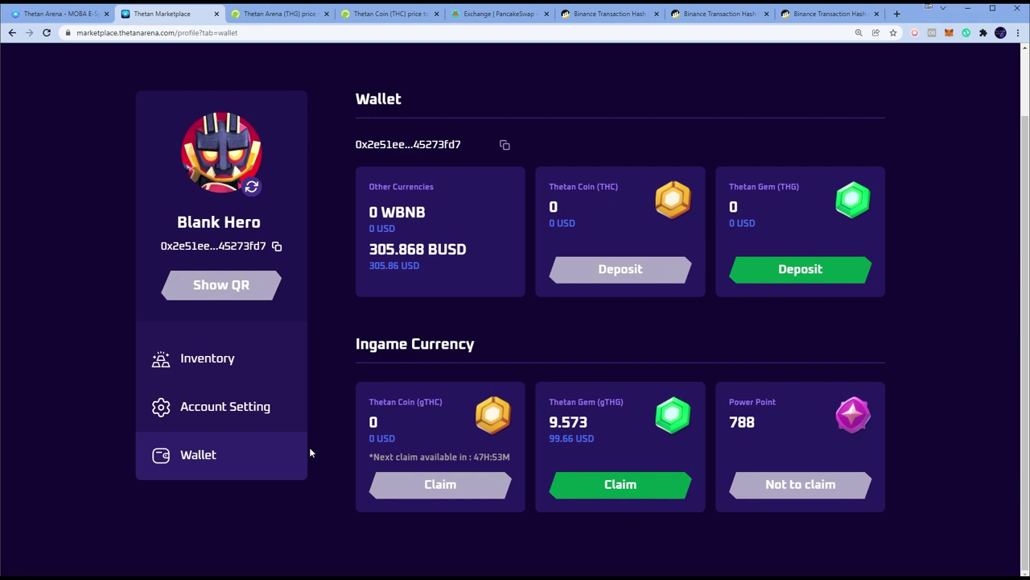
Start a BUSD send from MetaMask, then switch to Binance's BEP20 BUSD deposit window
left_click(948, 32)
scroll(878, 242, "down", 6)
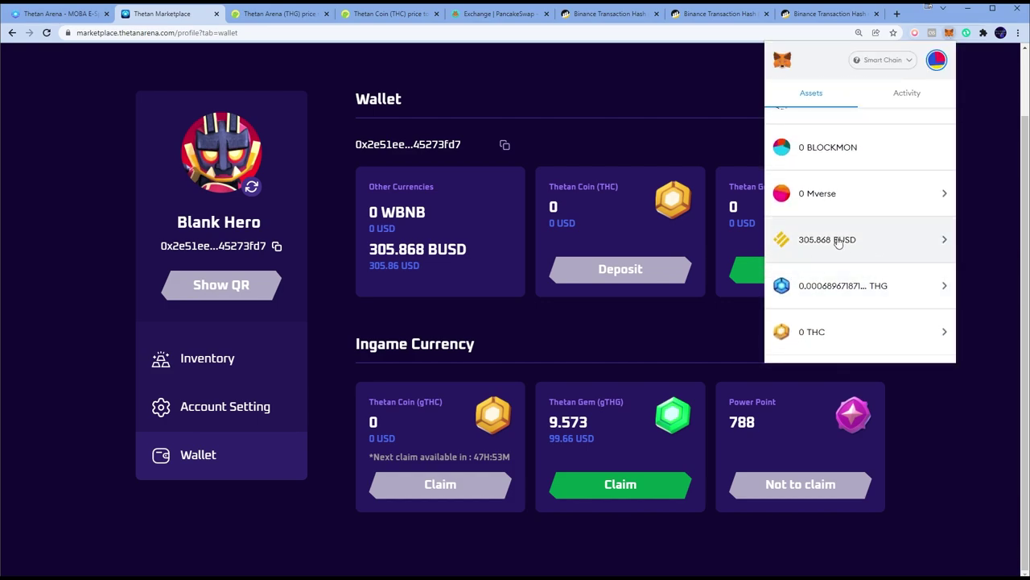
left_click(842, 240)
left_click(841, 191)
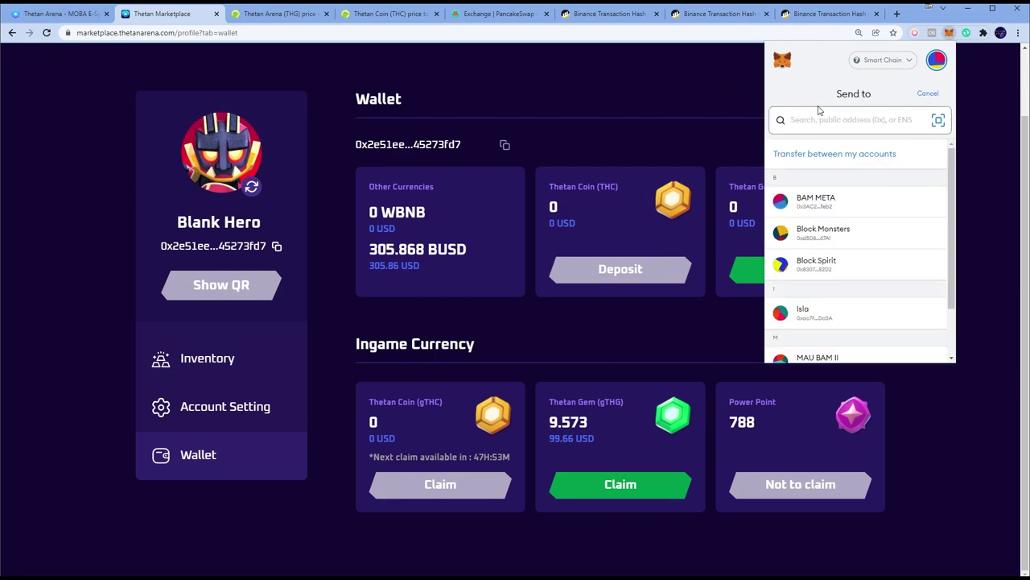
key("alt+Tab")
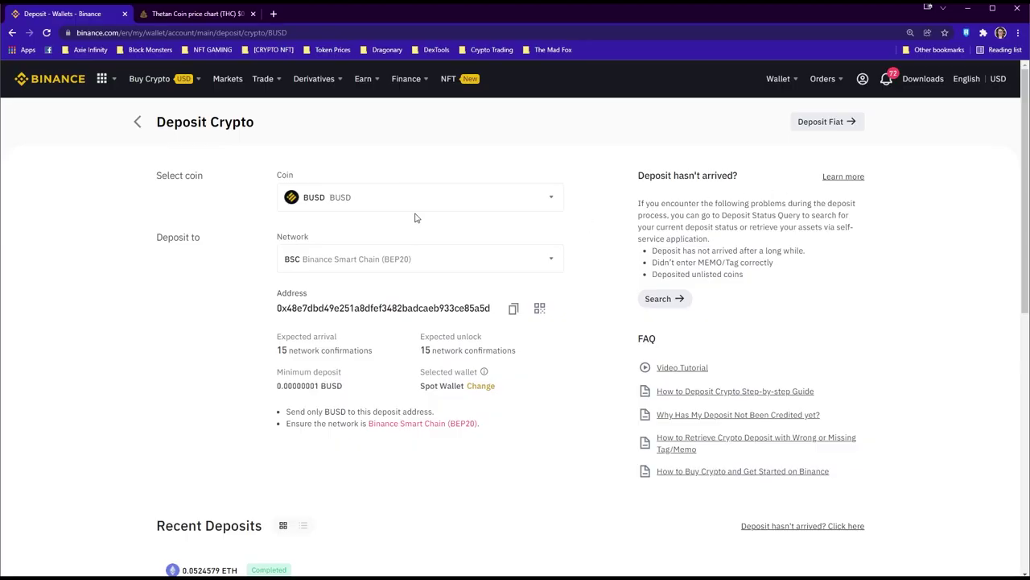
Filter the Fiat and Spot balances to BUSD, reloading the page once
left_click(138, 122)
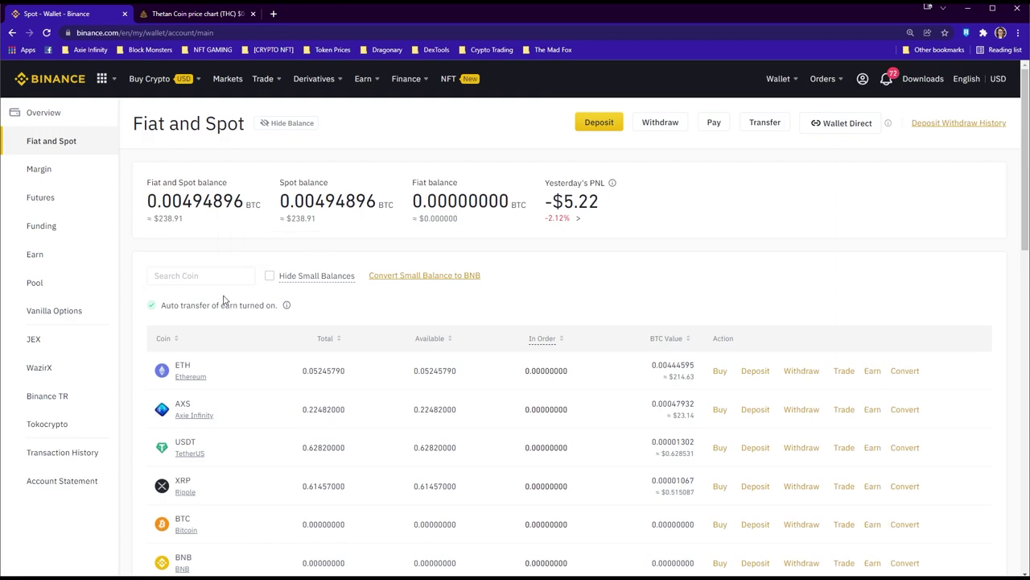
left_click(201, 276)
type("BUSD")
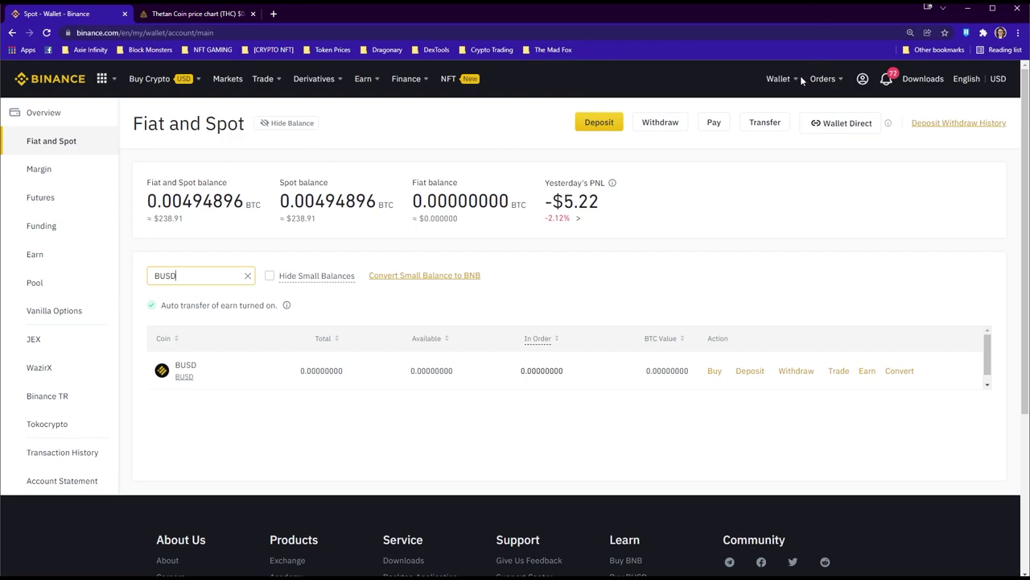
mouse_move(785, 78)
left_click(845, 151)
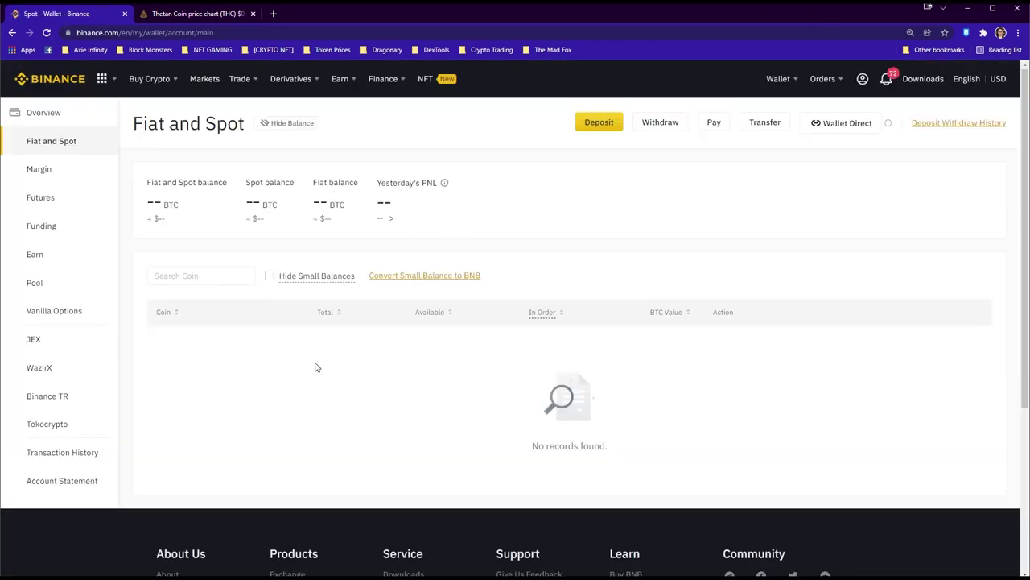
left_click(193, 276)
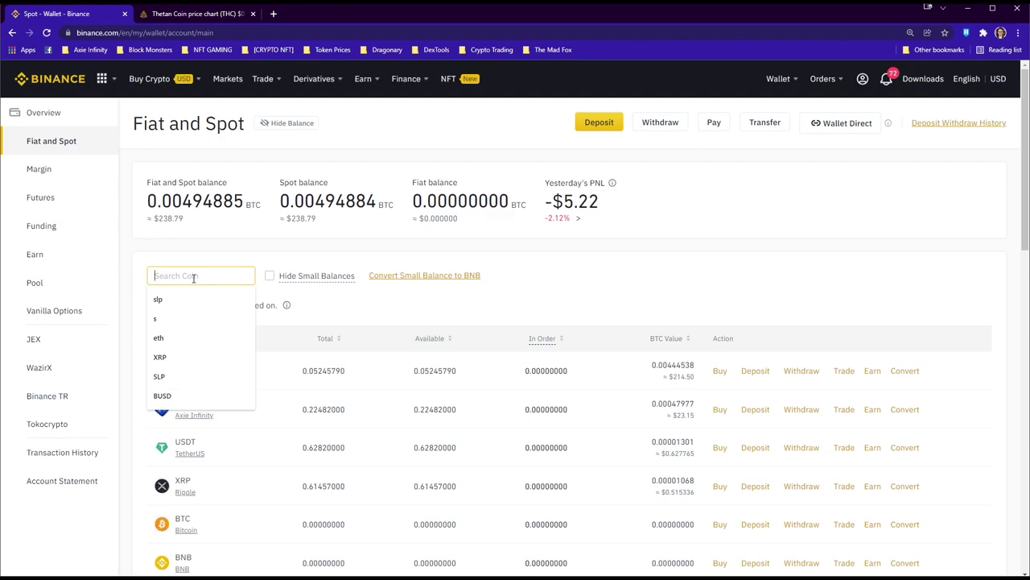
type("BUSD")
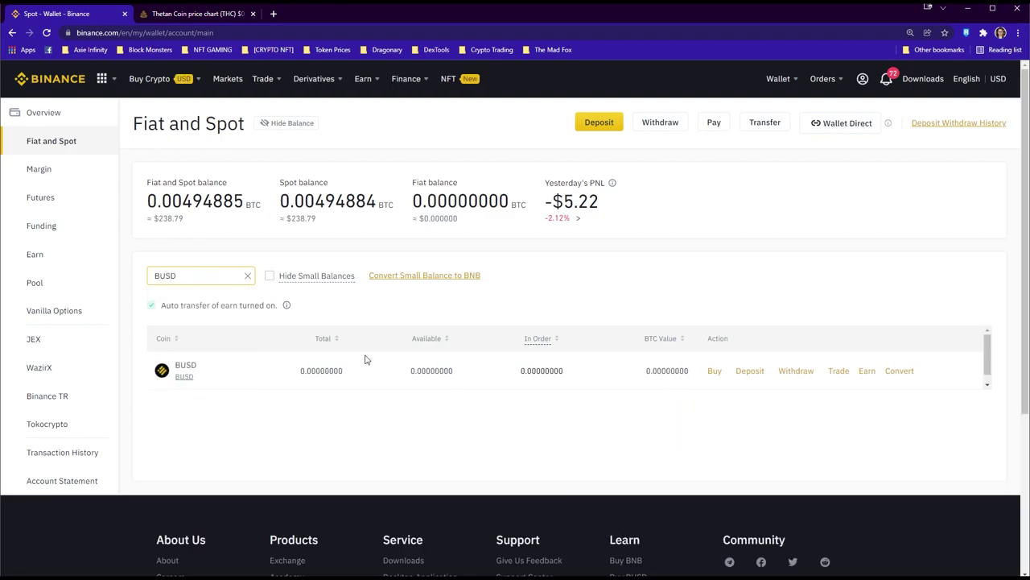
Copy the BUSD deposit address on Binance Smart Chain (BEP20) for MetaMask's recipient field
left_click(749, 371)
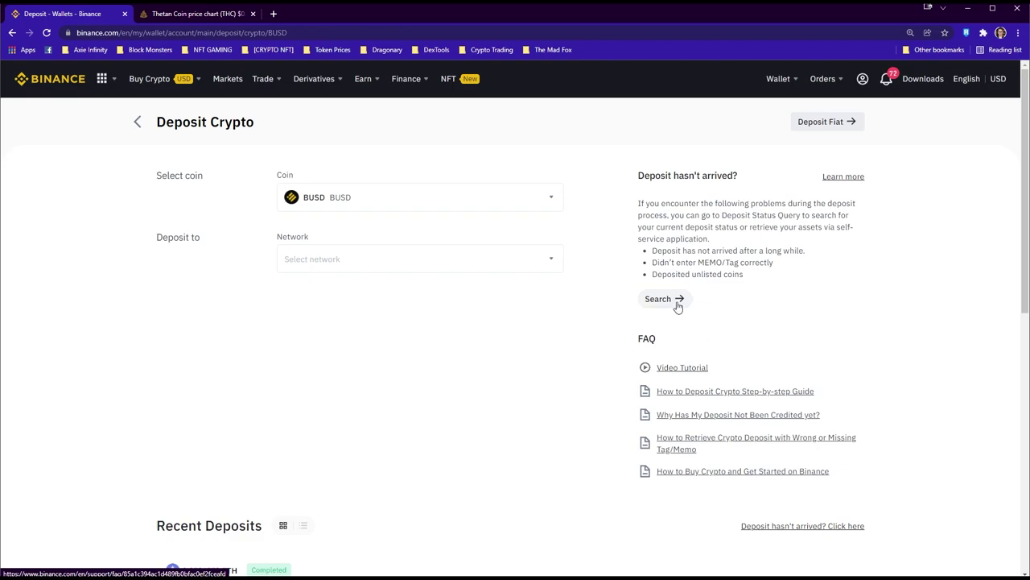
left_click(537, 258)
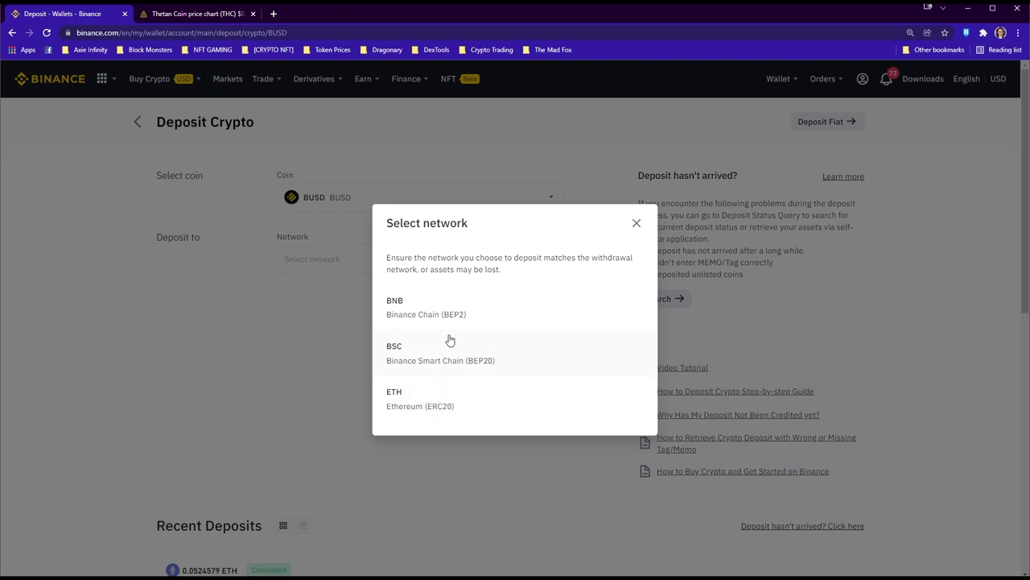
left_click(456, 360)
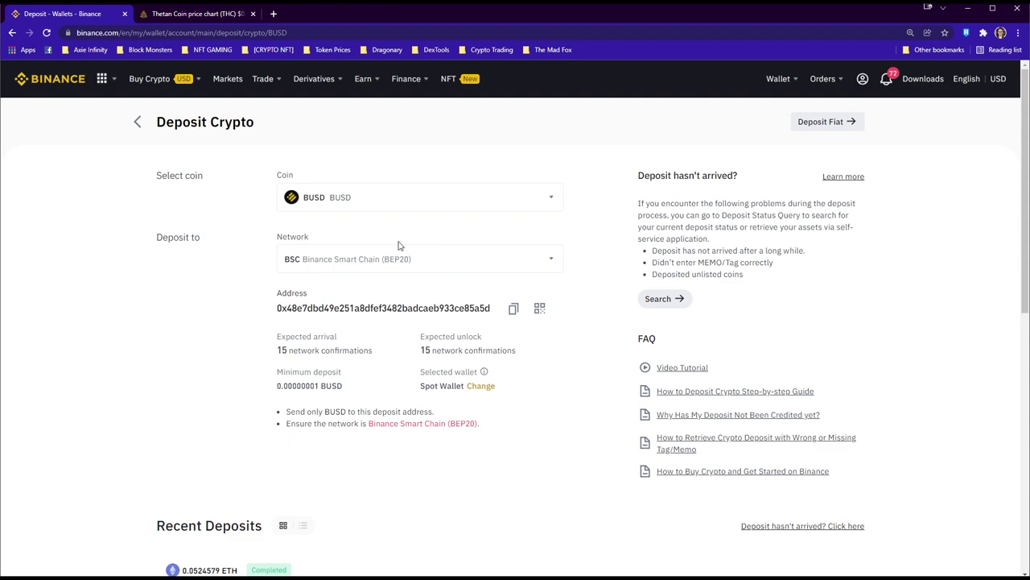
left_click(514, 309)
key("alt+Tab")
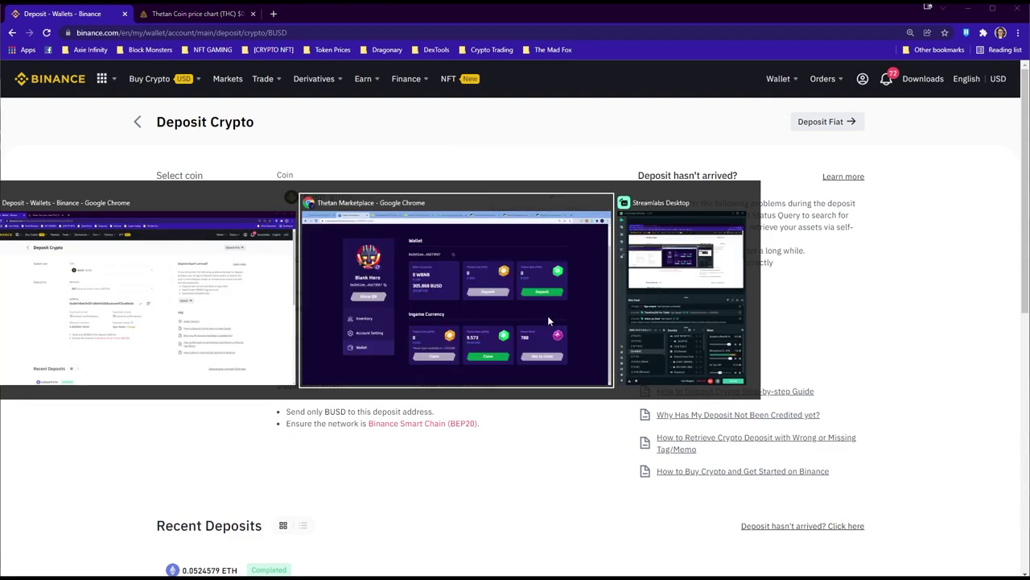
left_click(848, 121)
Paste the deposit address as recipient and save it as 'BUSD Binance Main'
key("ctrl+v")
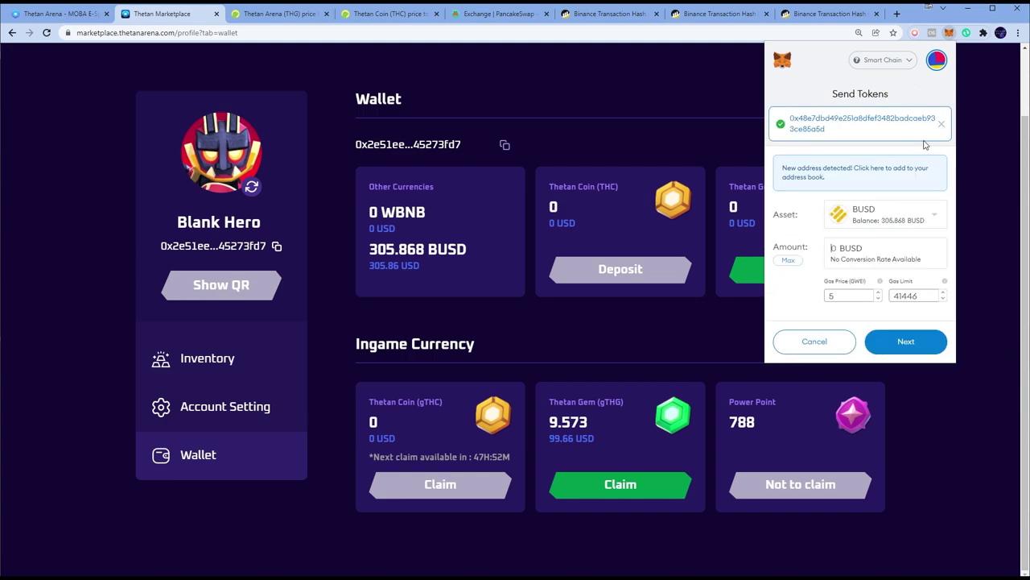
left_click(834, 178)
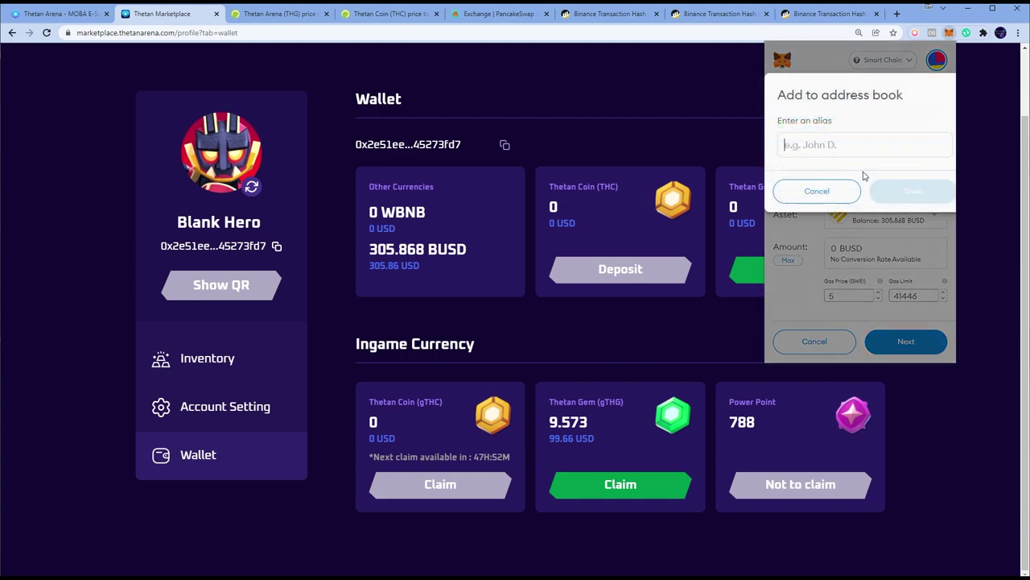
type("BUSD ")
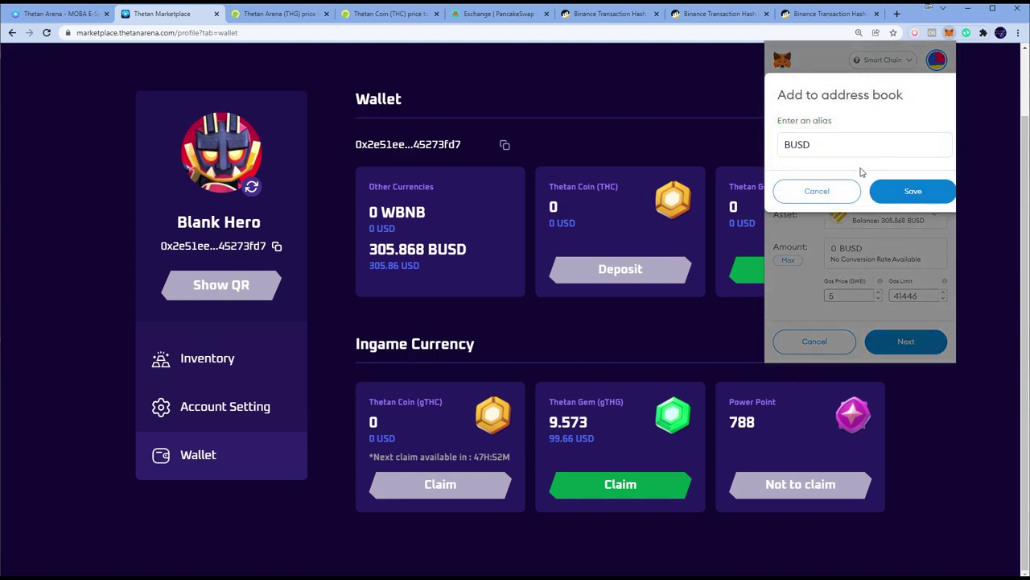
type("Binance Main")
left_click(918, 197)
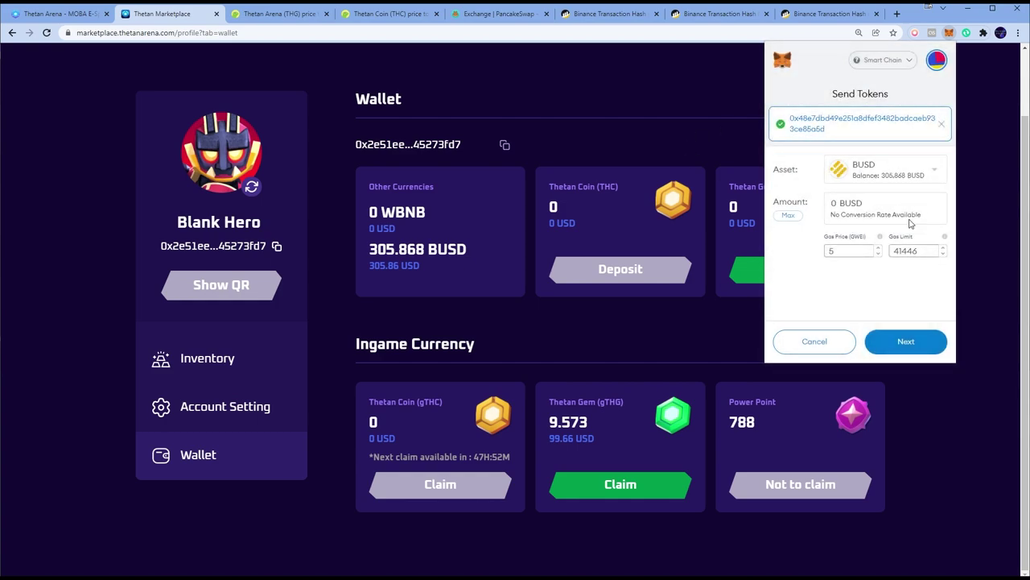
Send the full 305.868 BUSD balance to that address and confirm
left_click(788, 218)
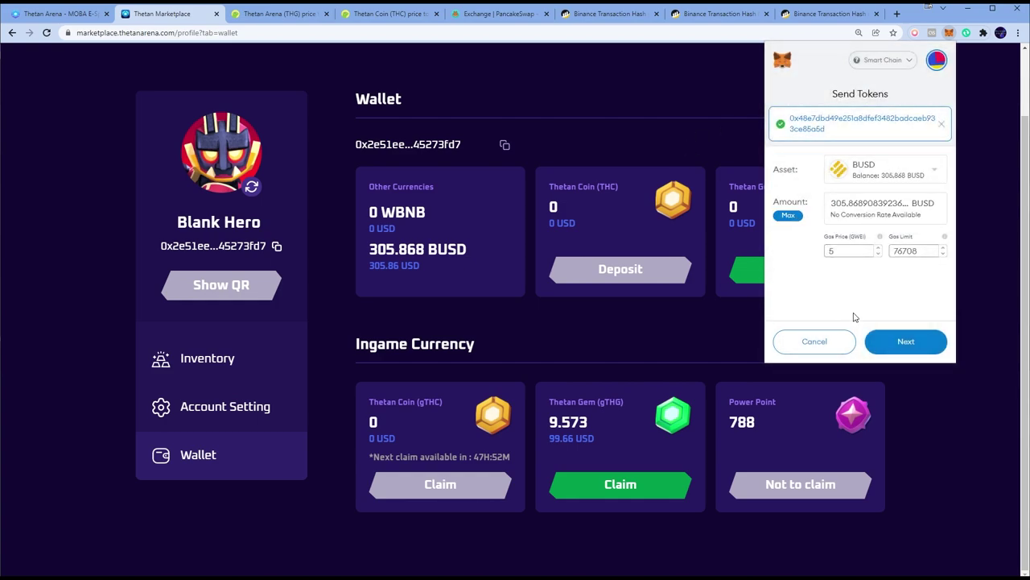
left_click(916, 340)
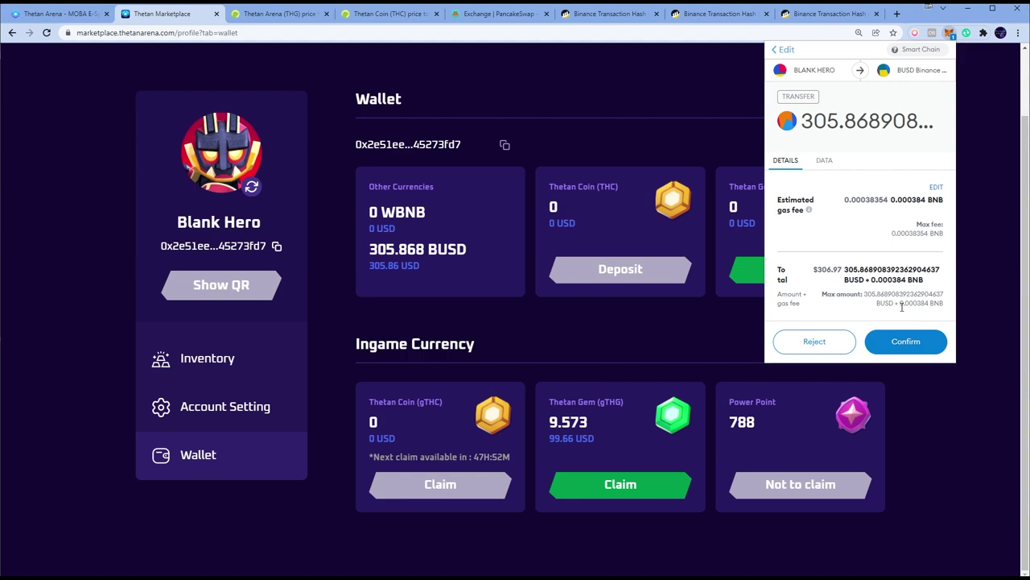
left_click(918, 344)
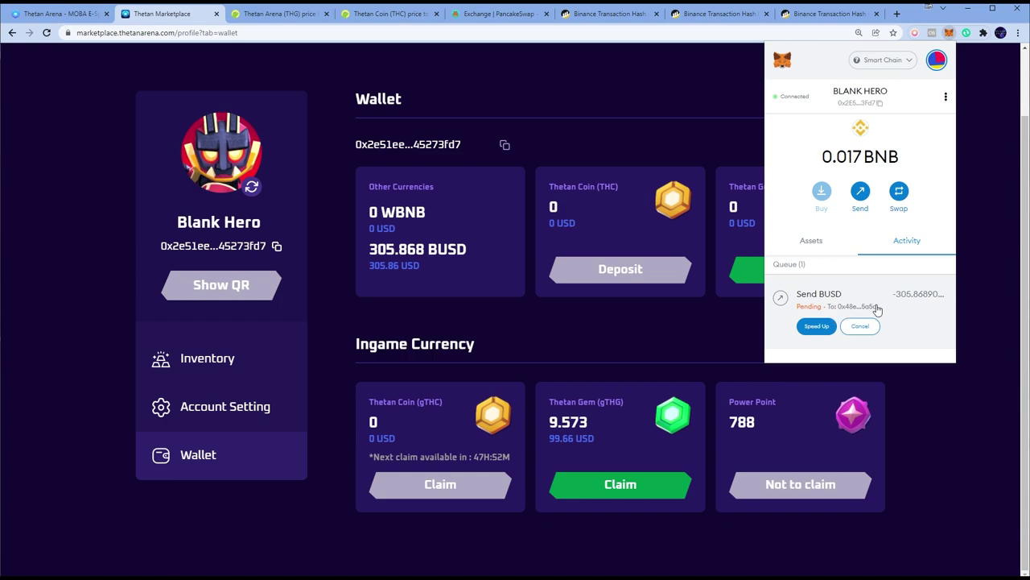
Highlight the 0.017 BNB balance in MetaMask
double_click(841, 157)
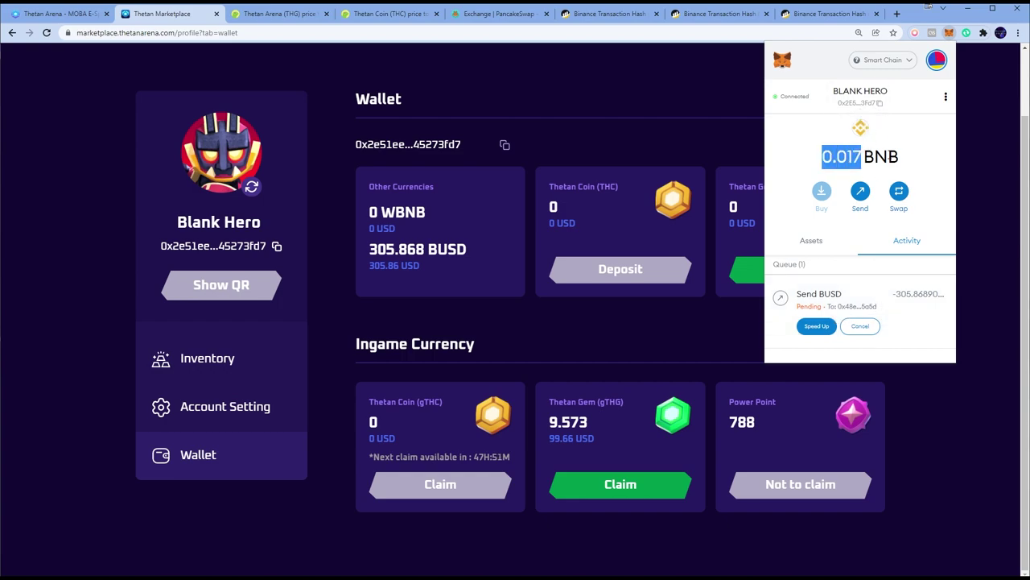
left_click(845, 153)
double_click(859, 159)
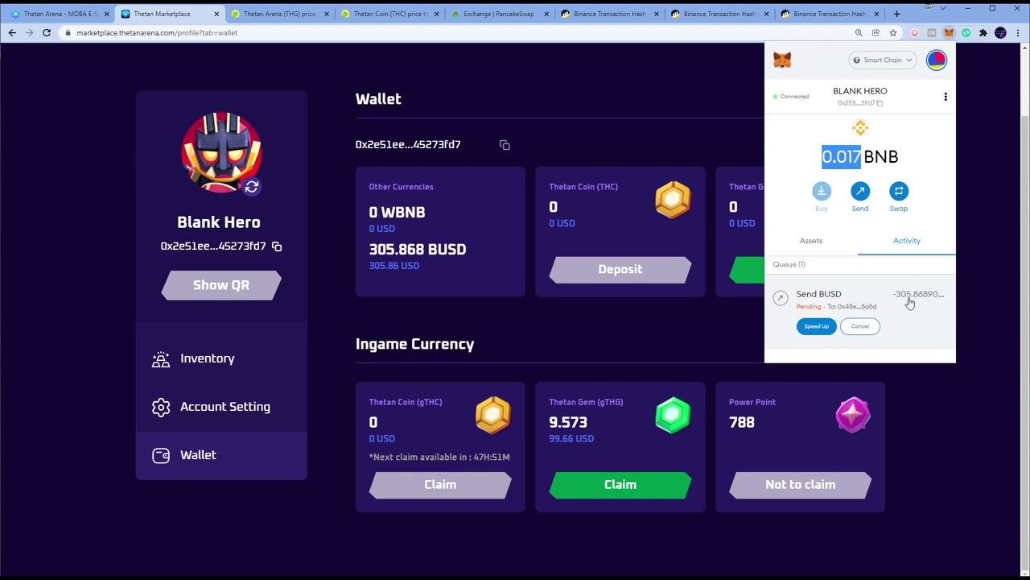
Open the BUSD token details in Assets to verify the 0 BUSD balance
left_click(813, 240)
scroll(866, 253, "down", 5)
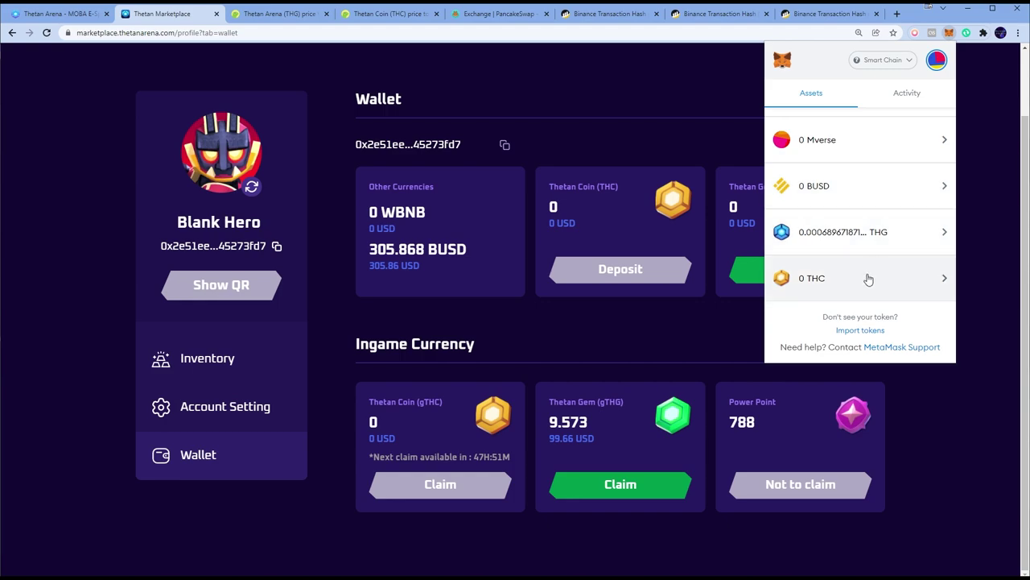
scroll(862, 254, "up", 1)
left_click(842, 242)
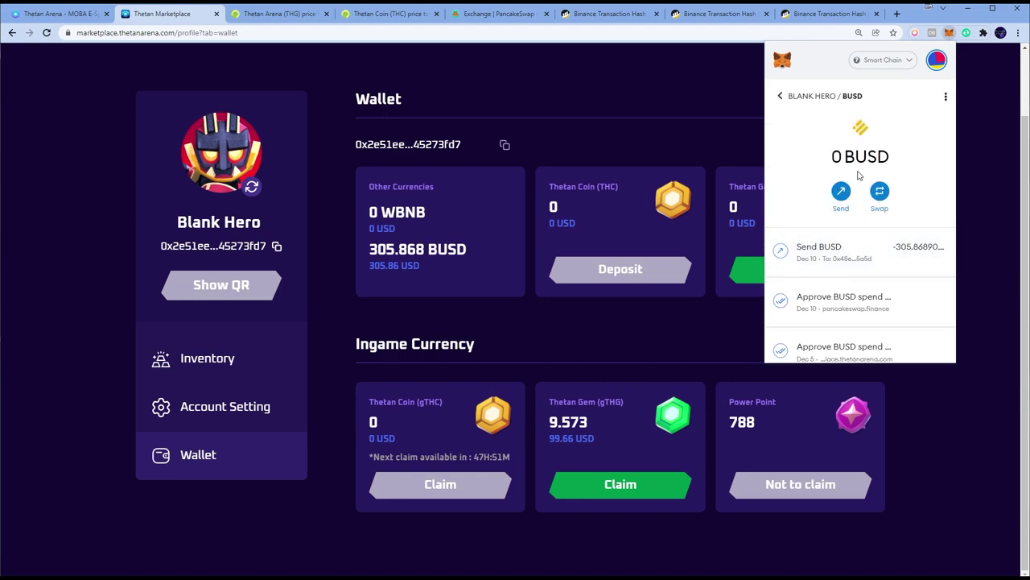
key("alt+Tab")
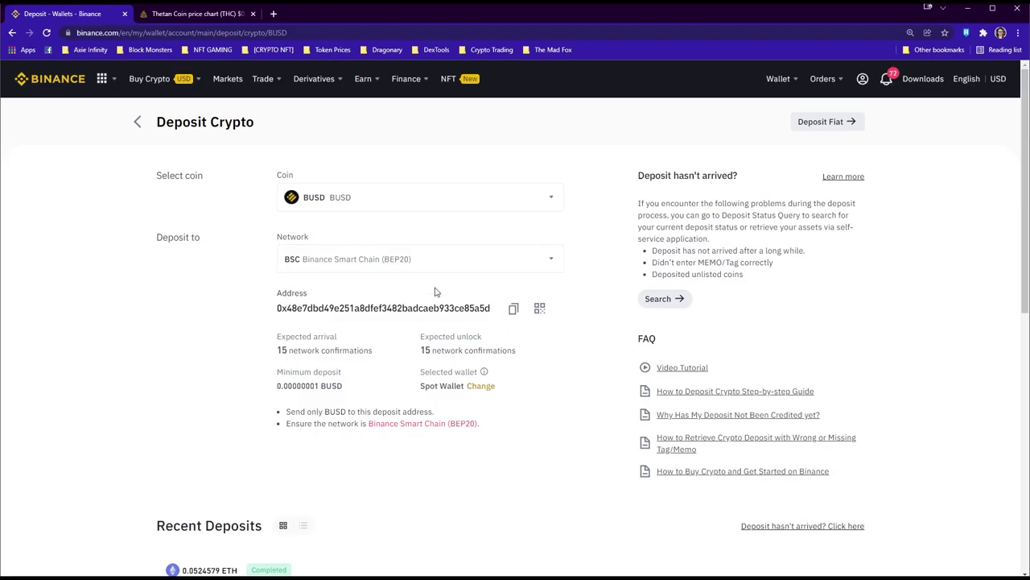
Reload the deposit page and check the confirming BUSD deposit's details
scroll(394, 329, "down", 3)
scroll(394, 330, "up", 2)
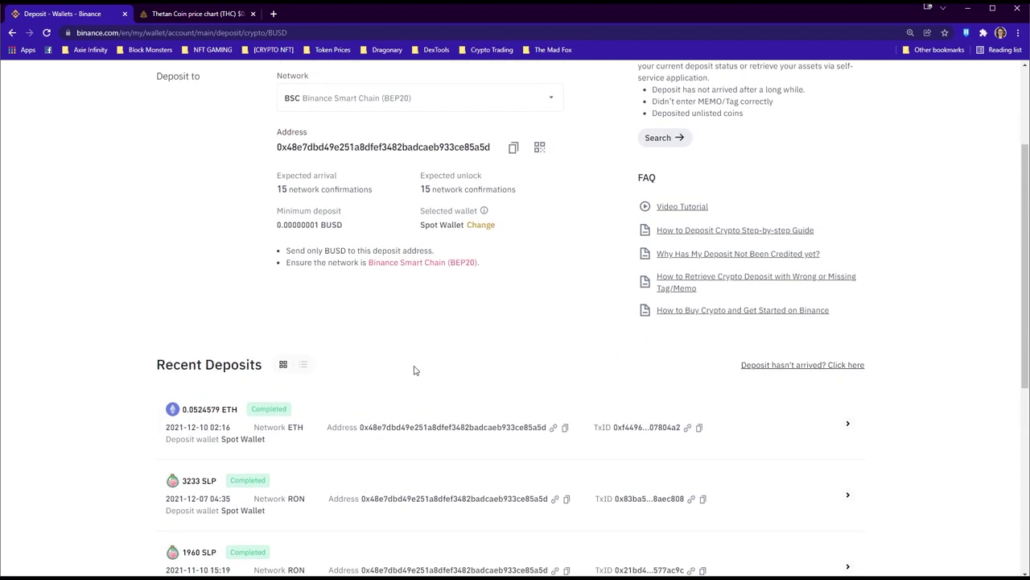
key("F5")
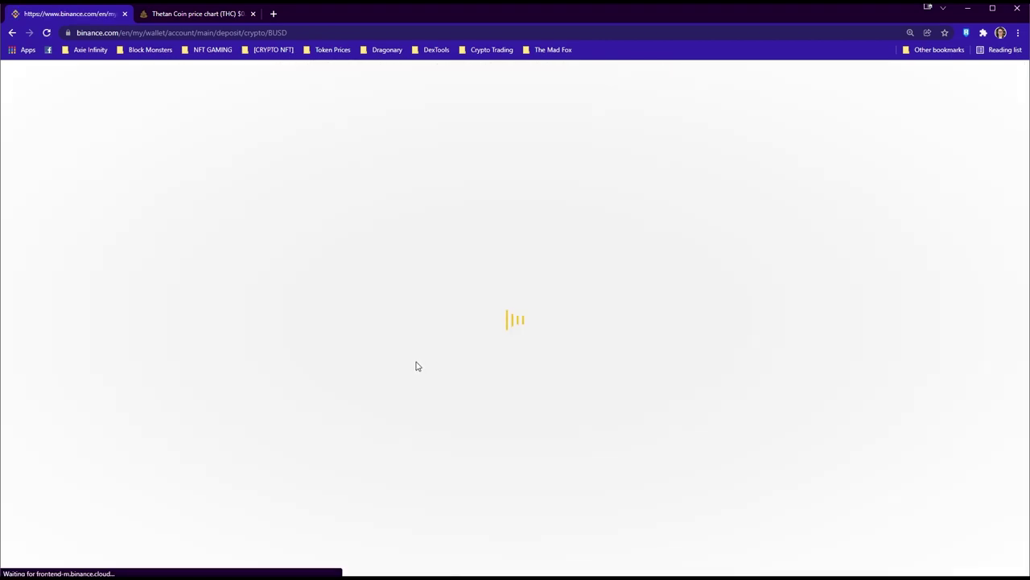
scroll(417, 363, "down", 3)
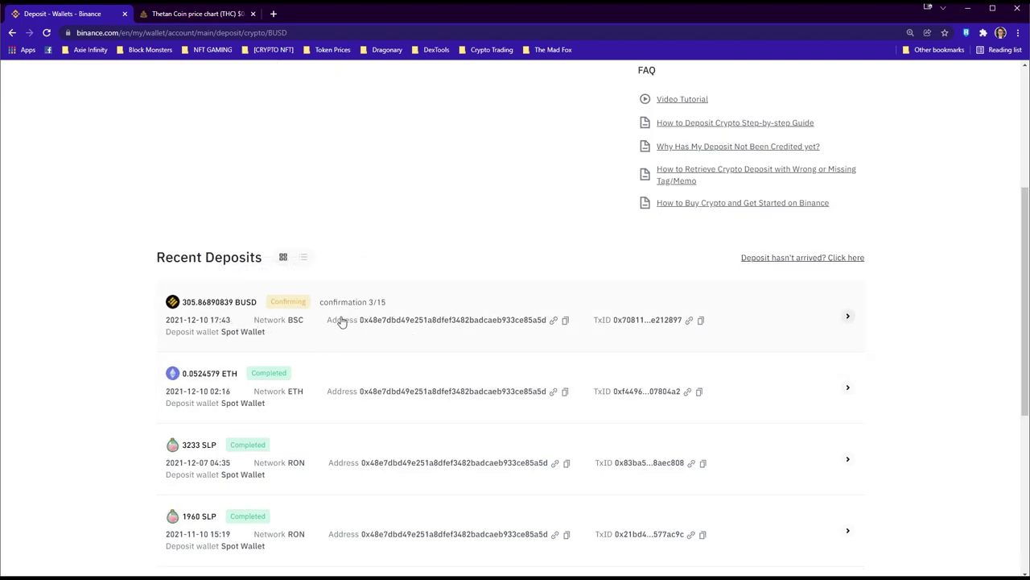
left_click(395, 304)
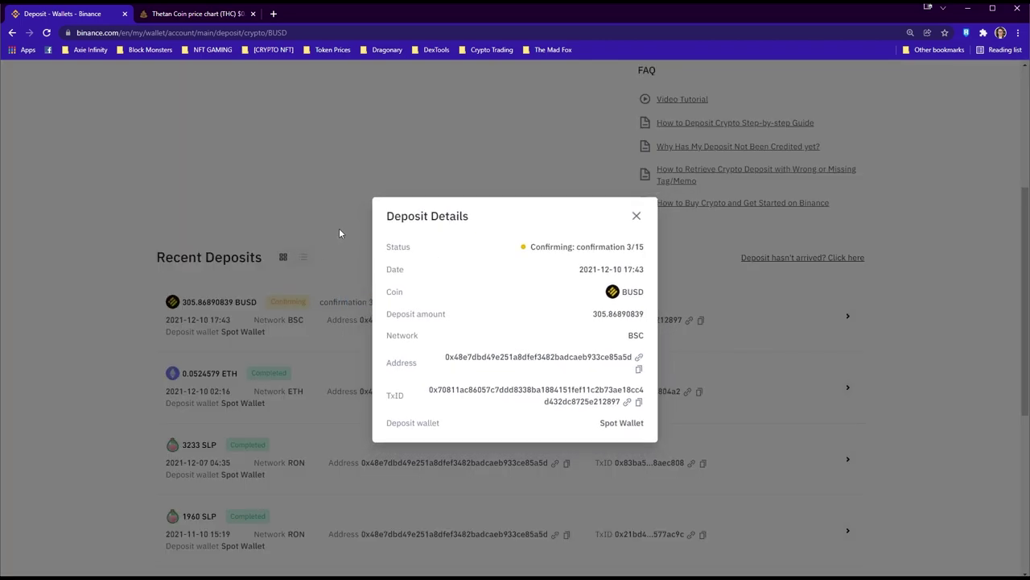
left_click(637, 217)
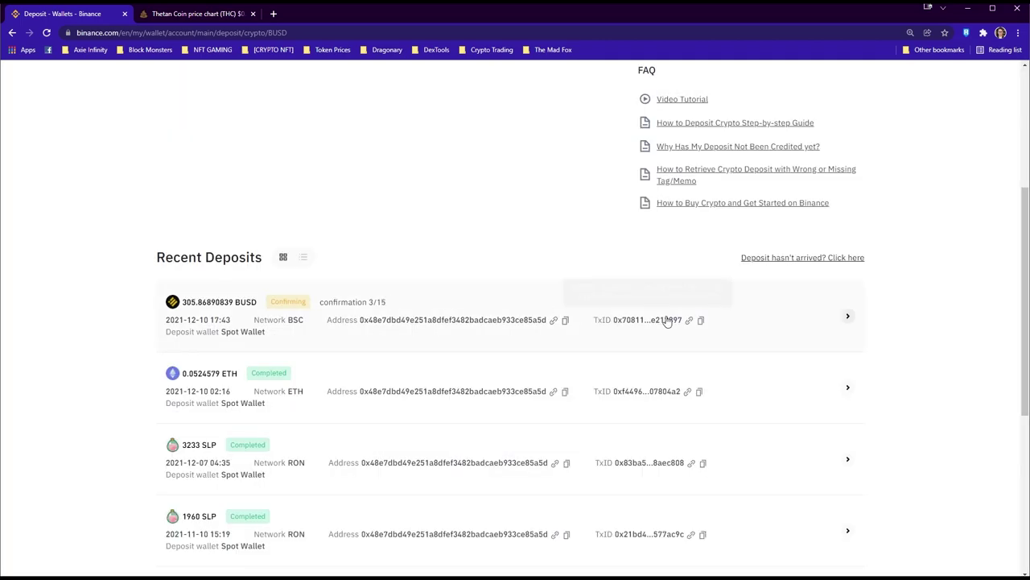
View the deposit transaction on BscScan, noting the 306.25 dollar value, then close it
scroll(486, 293, "up", 1)
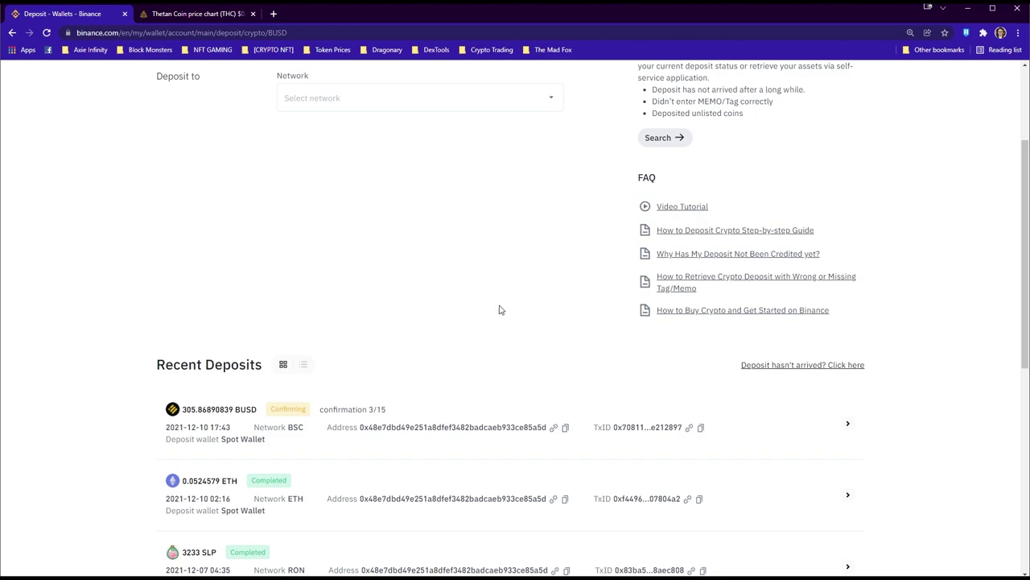
left_click(689, 428)
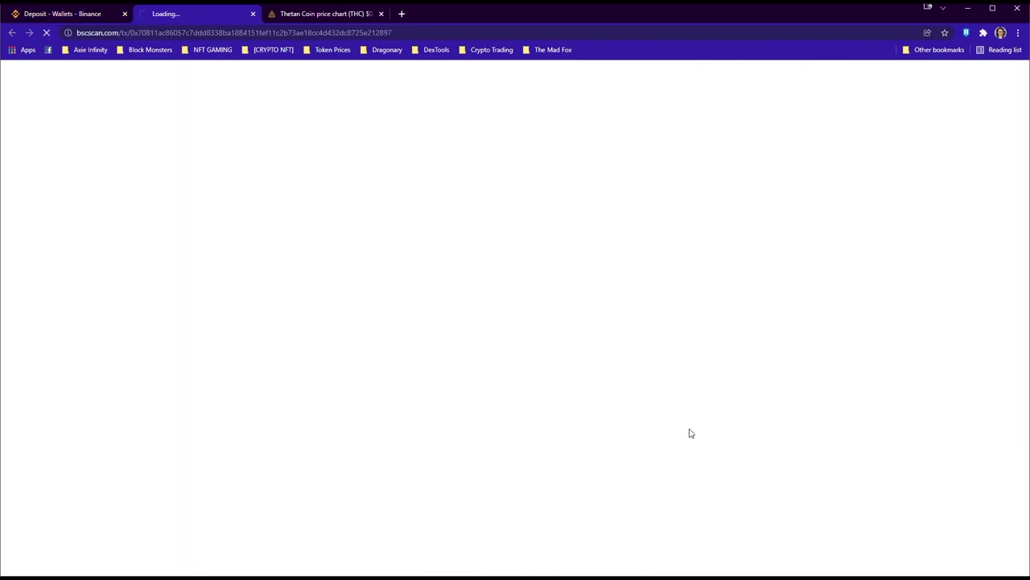
scroll(612, 370, "down", 2)
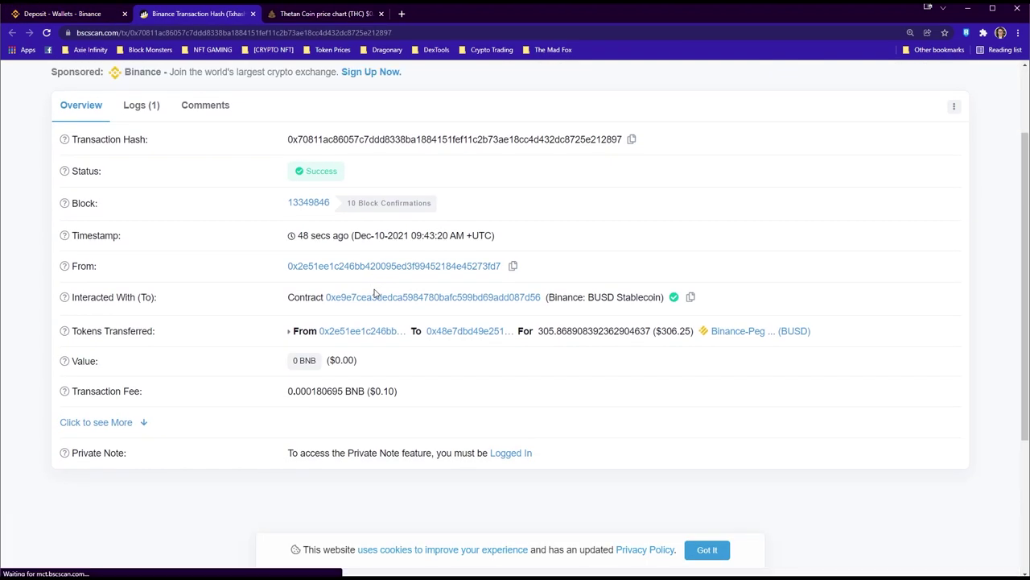
double_click(676, 331)
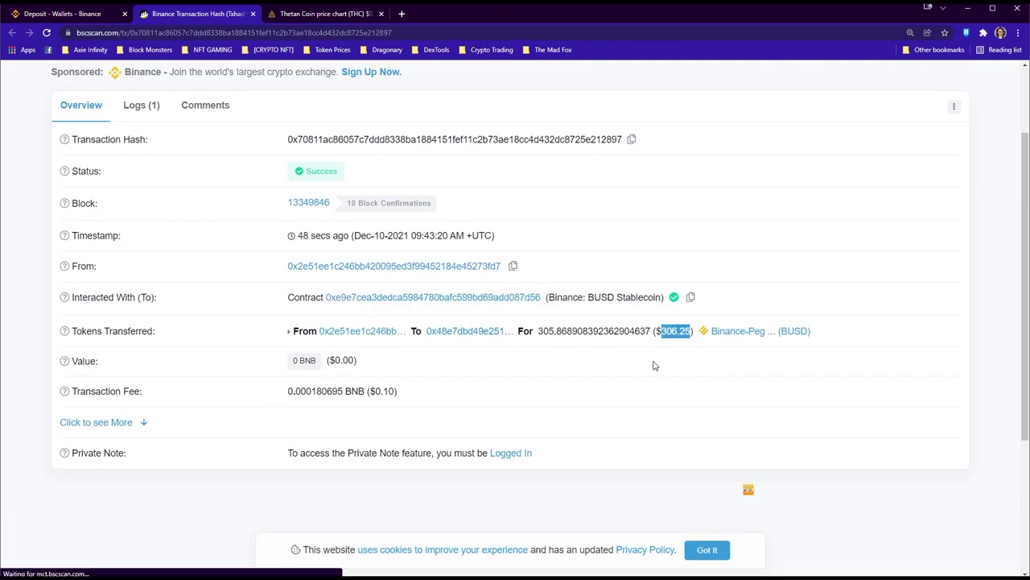
left_click(252, 14)
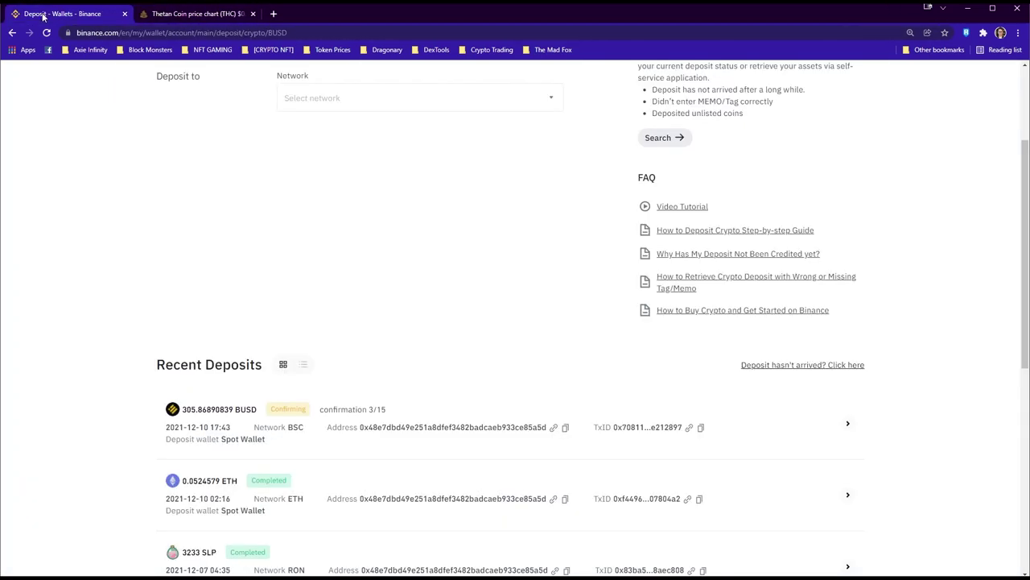
scroll(317, 237, "up", 1)
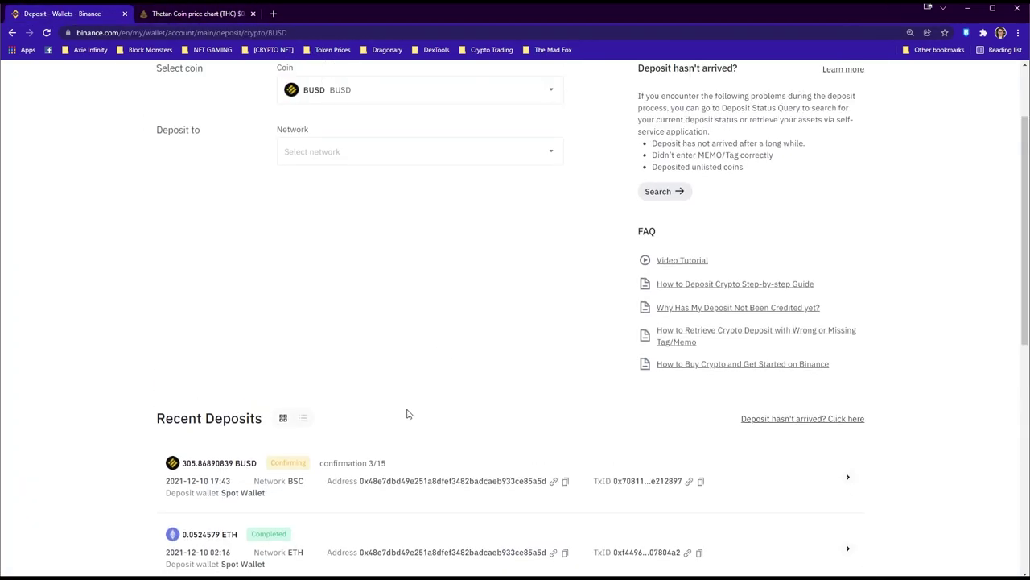
scroll(394, 425, "up", 2)
mouse_move(778, 79)
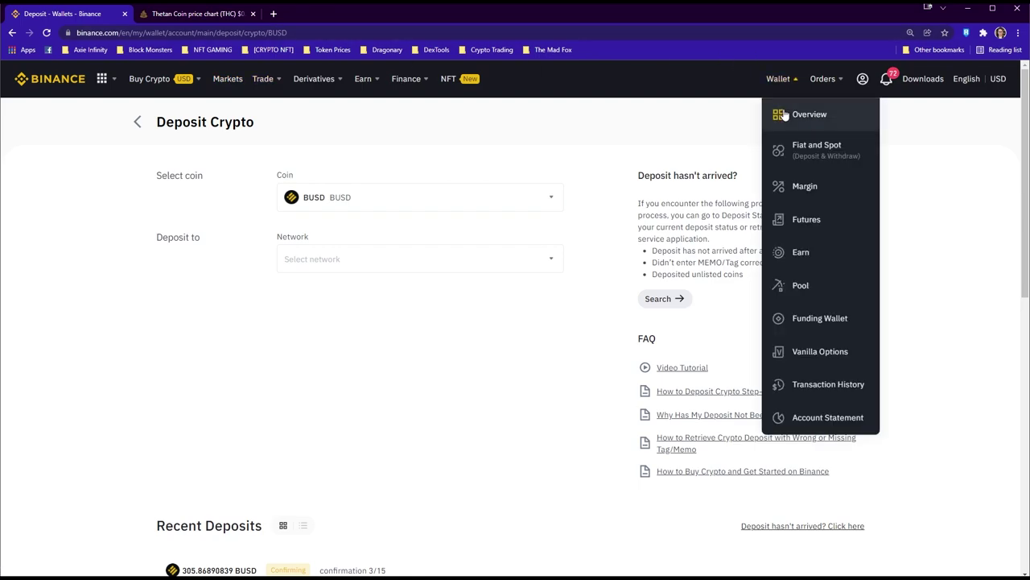
left_click(815, 149)
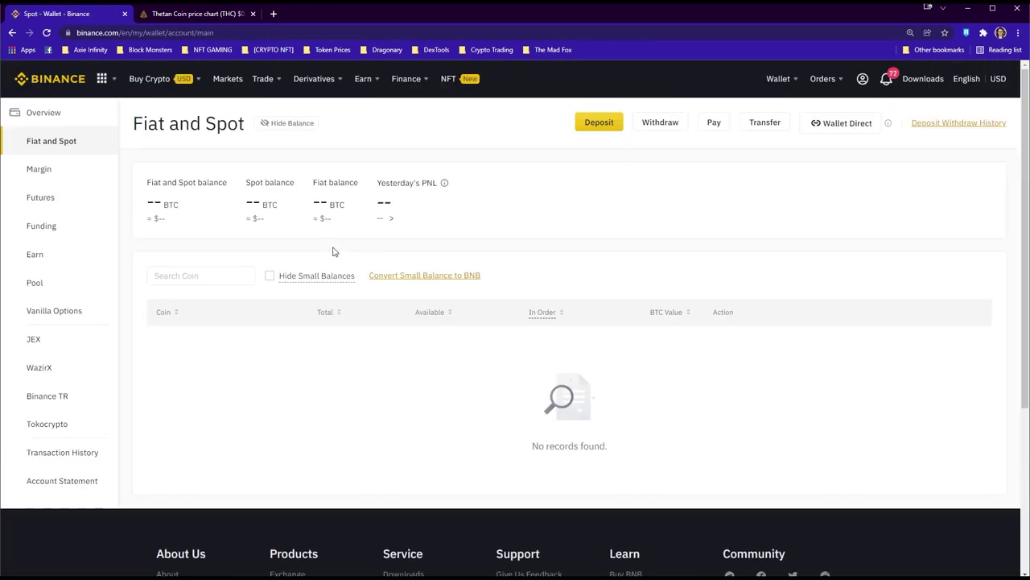
left_click(202, 275)
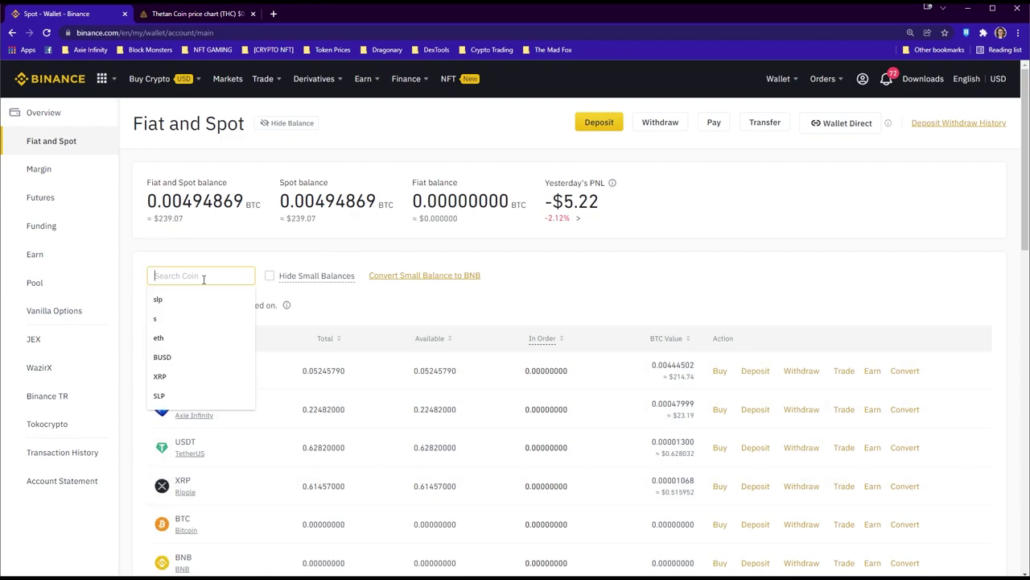
left_click(191, 358)
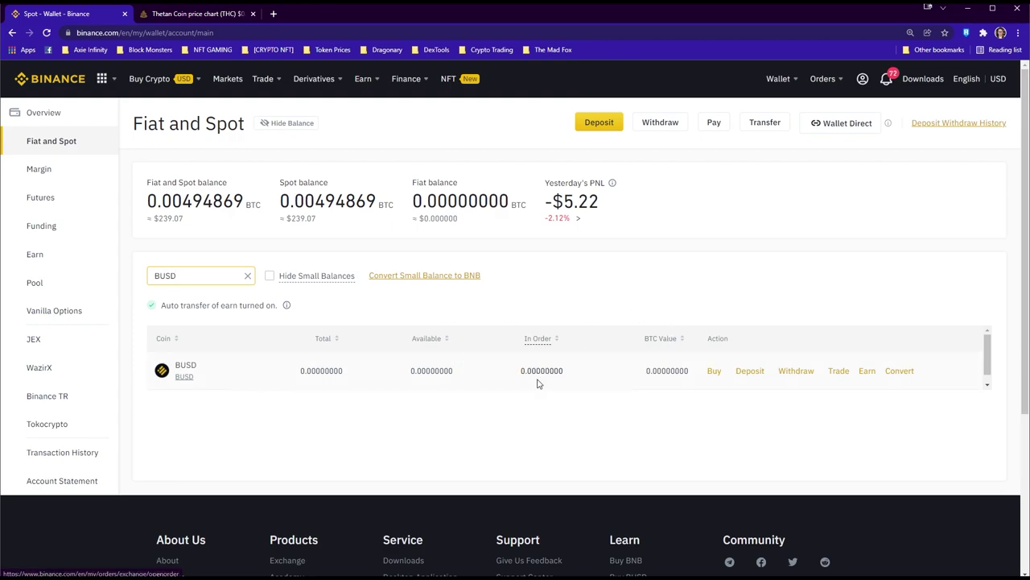
left_click(750, 372)
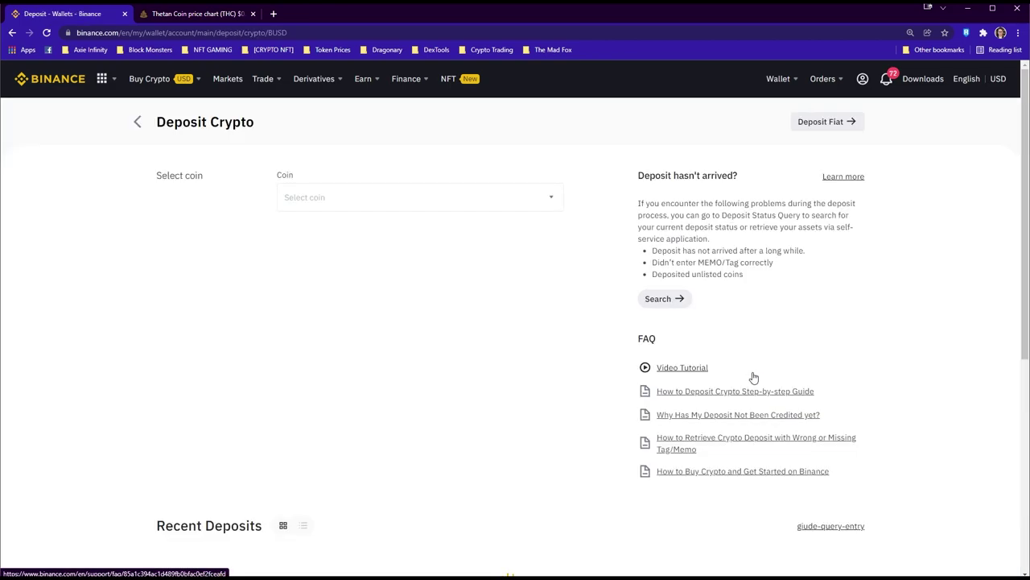
Reload the deposit page to update the BUSD deposit's confirmations
scroll(499, 346, "down", 2)
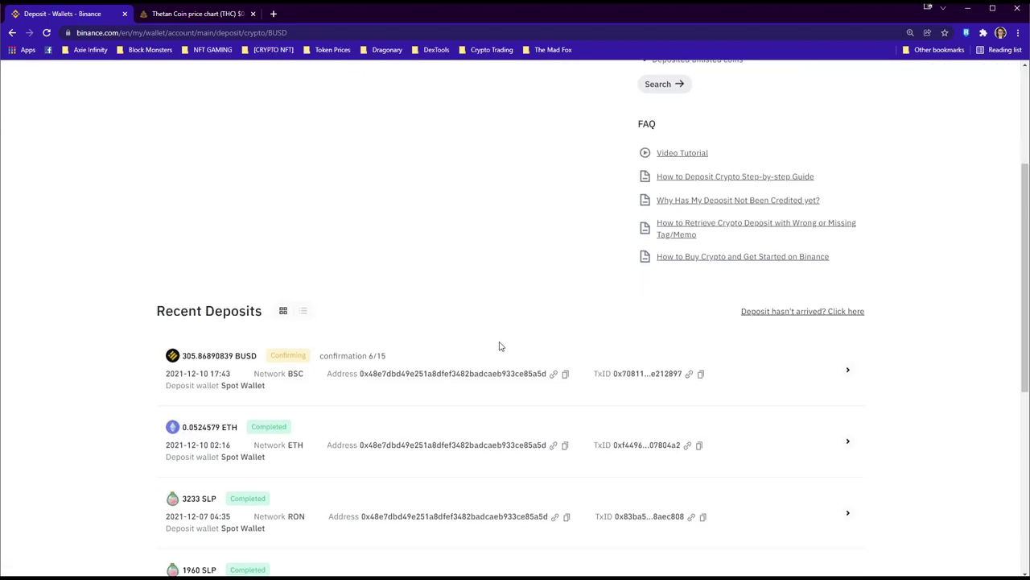
scroll(465, 322, "up", 1)
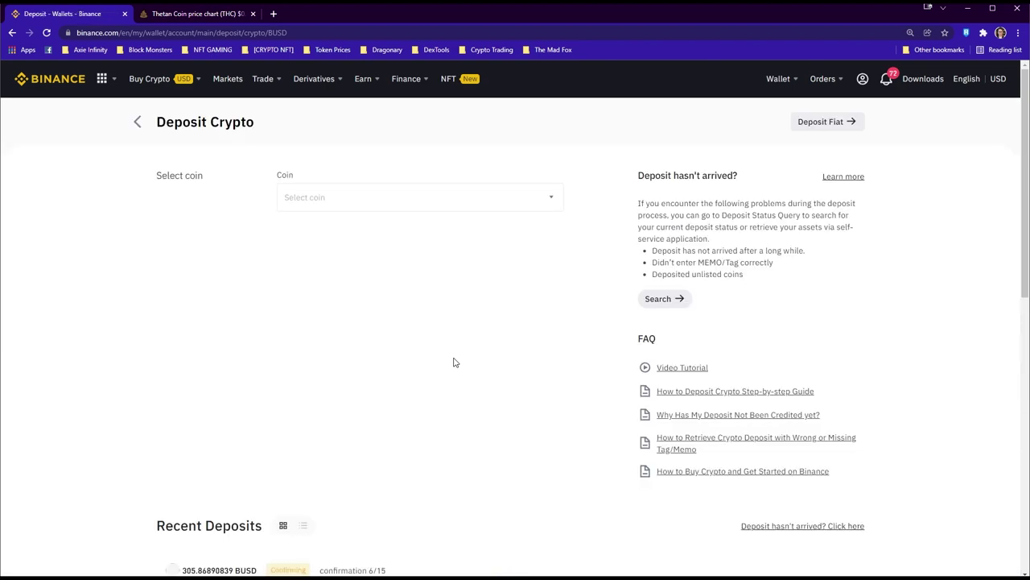
scroll(453, 362, "down", 2)
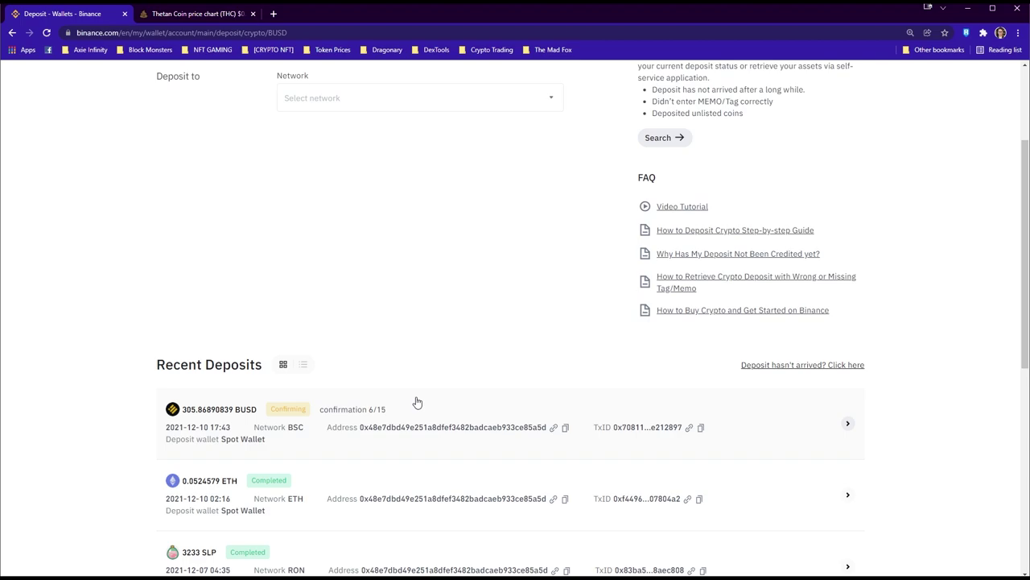
scroll(384, 377, "up", 1)
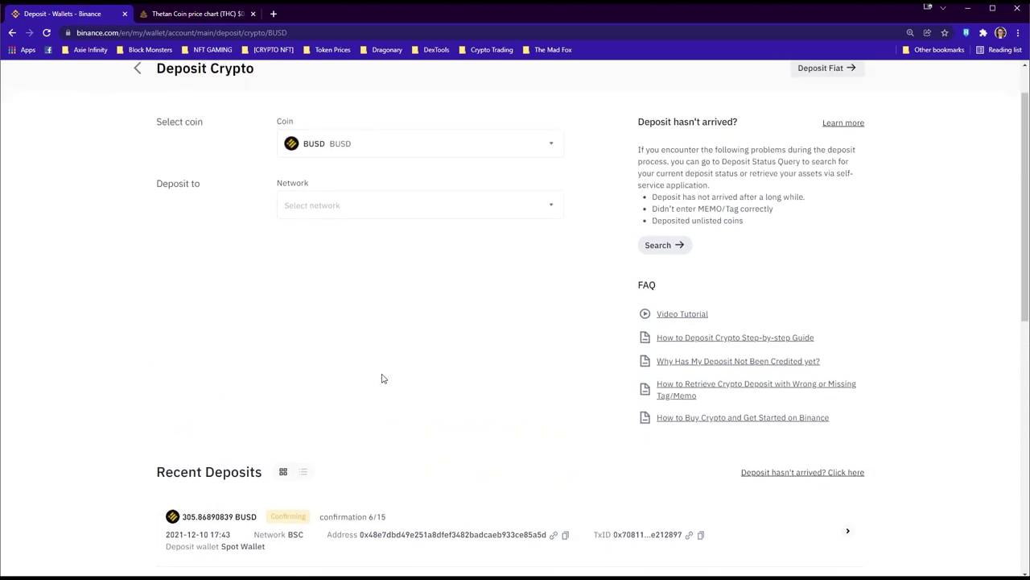
scroll(432, 395, "up", 1)
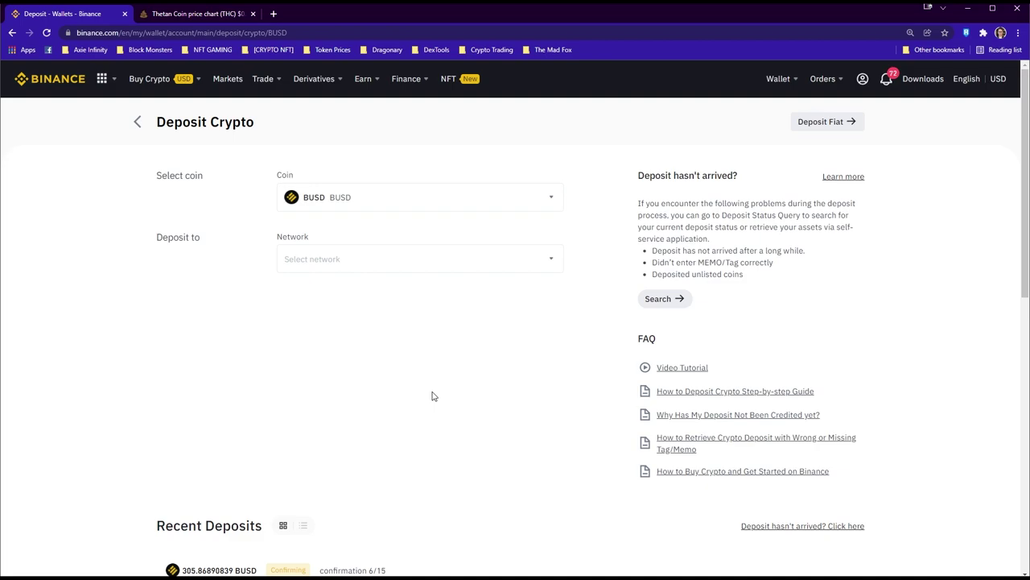
scroll(407, 405, "down", 1)
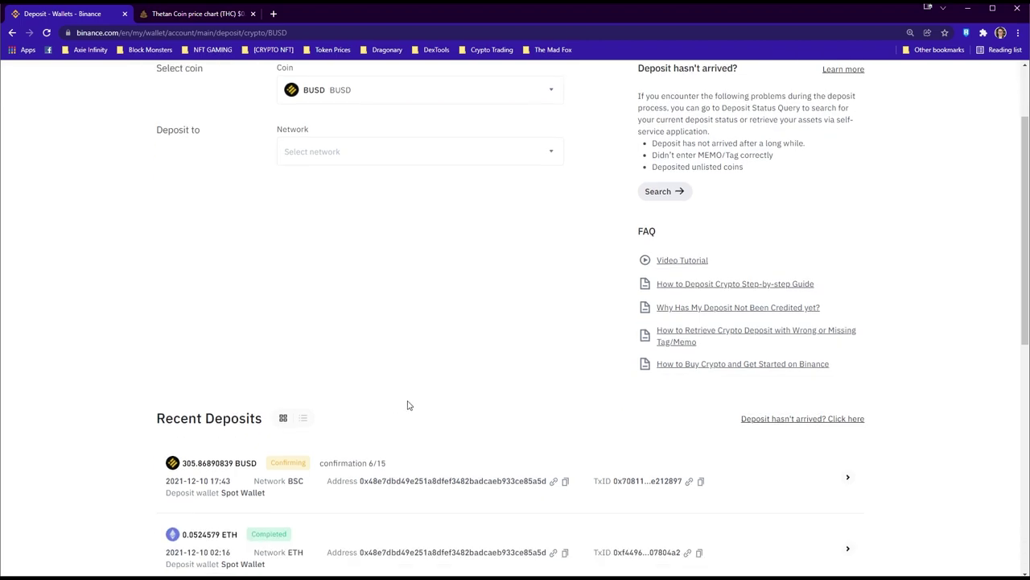
key("F5")
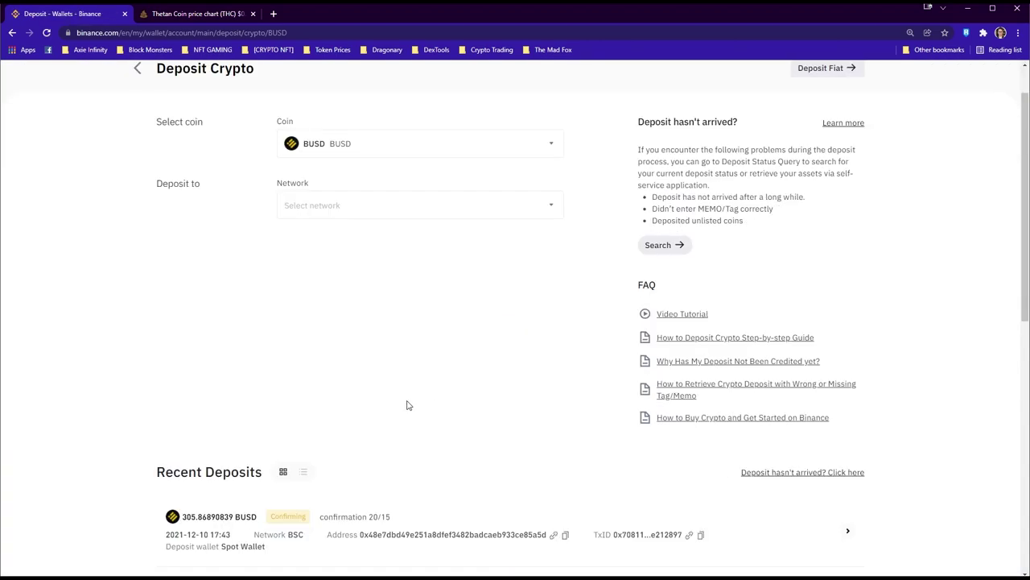
Check the BUSD deposit transaction on BscScan, then close that tab
scroll(399, 487, "down", 1)
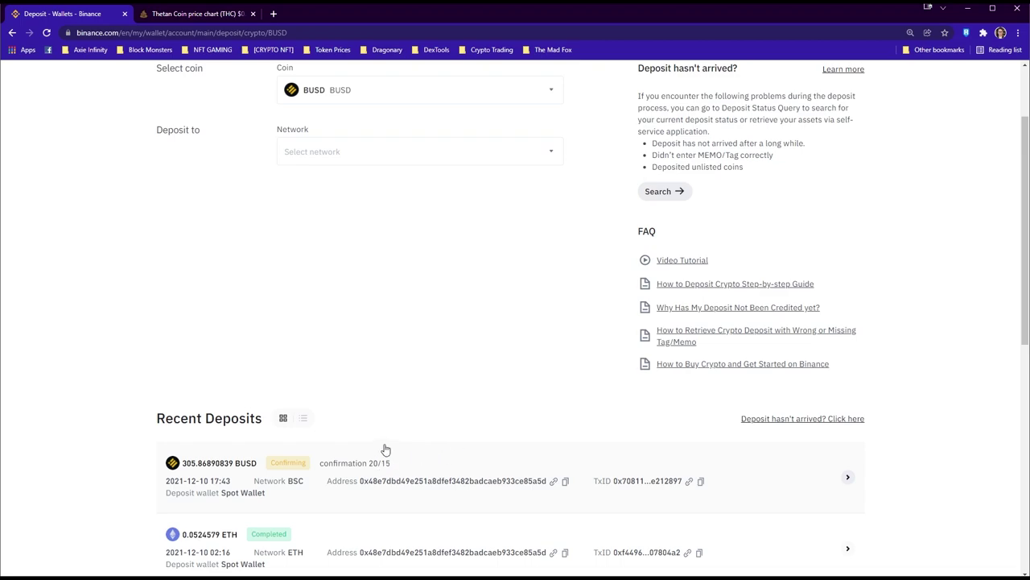
left_click(690, 481)
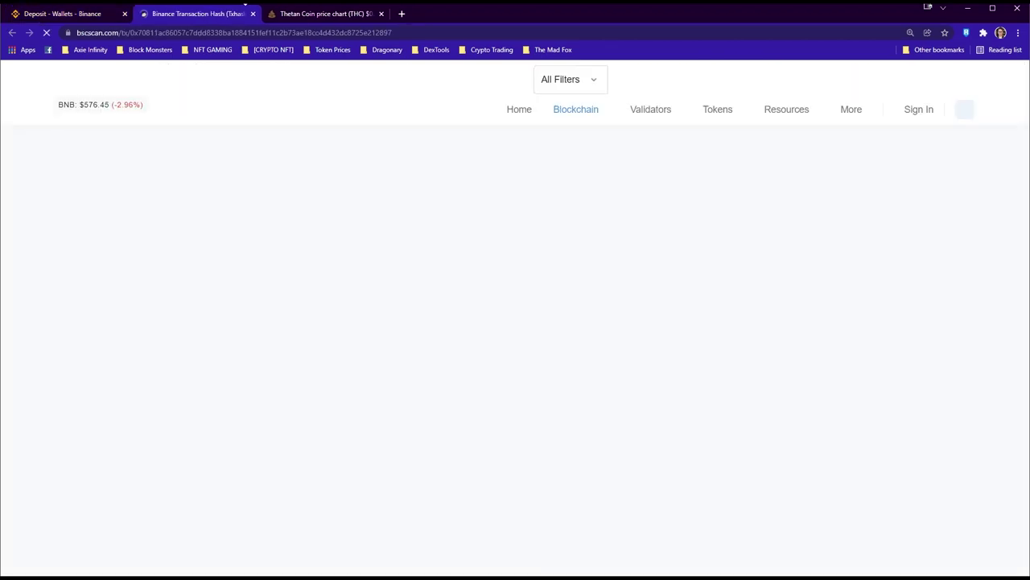
scroll(706, 274, "down", 2)
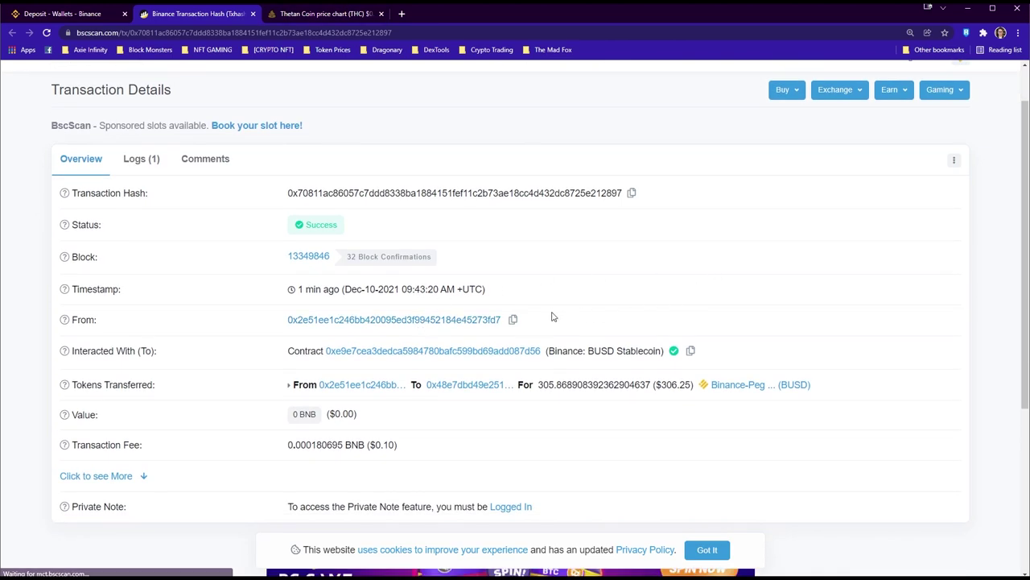
left_click(253, 14)
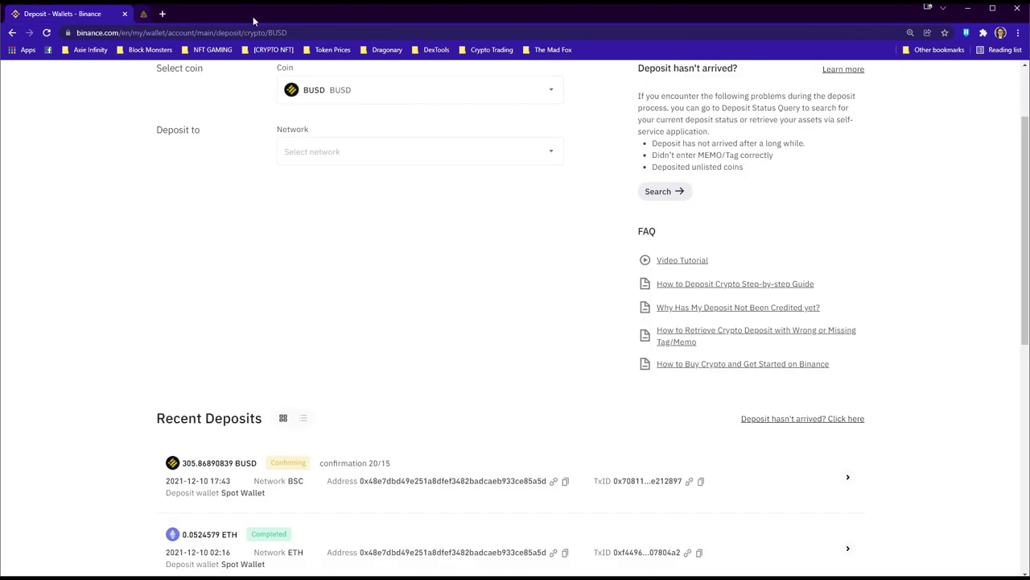
Refresh the deposit to Completed and return to the wallet holding 305.86890839 BUSD
left_click(54, 37)
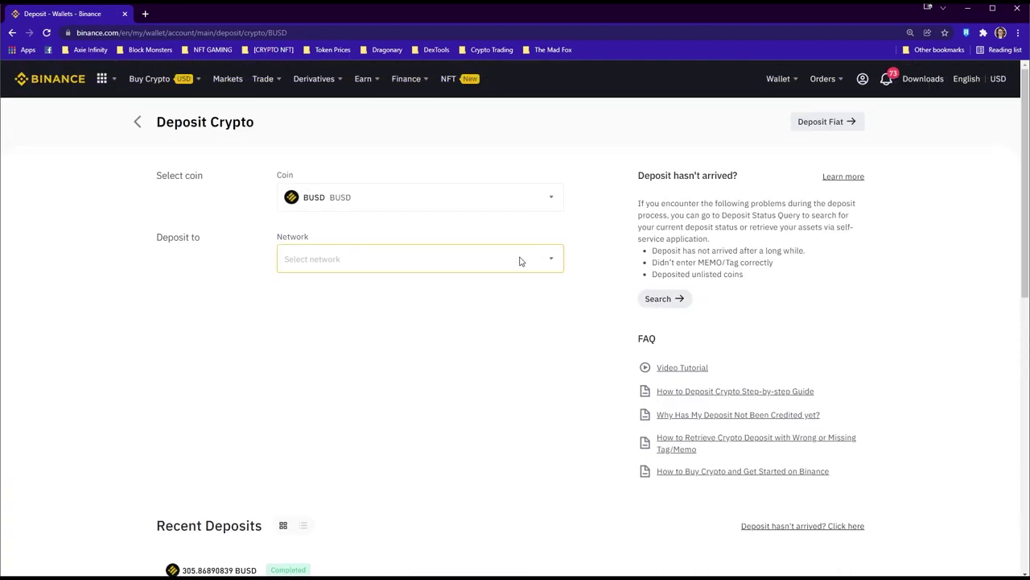
left_click(138, 123)
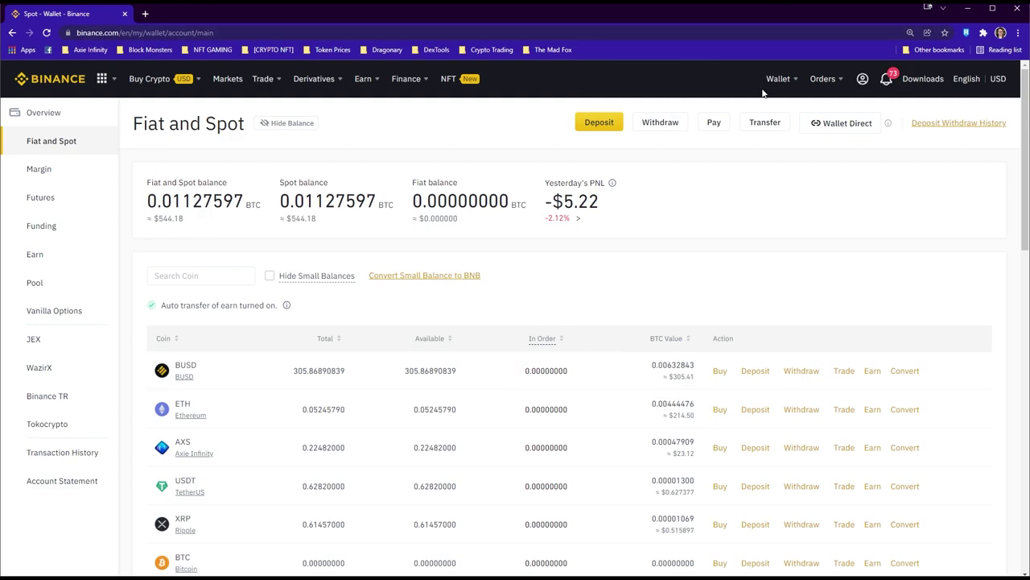
mouse_move(778, 78)
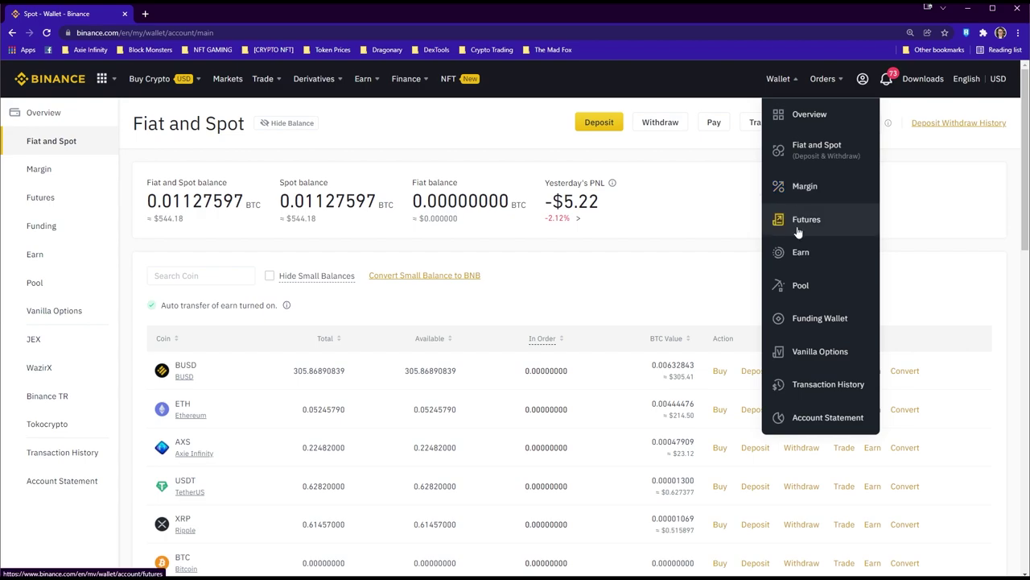
left_click(832, 318)
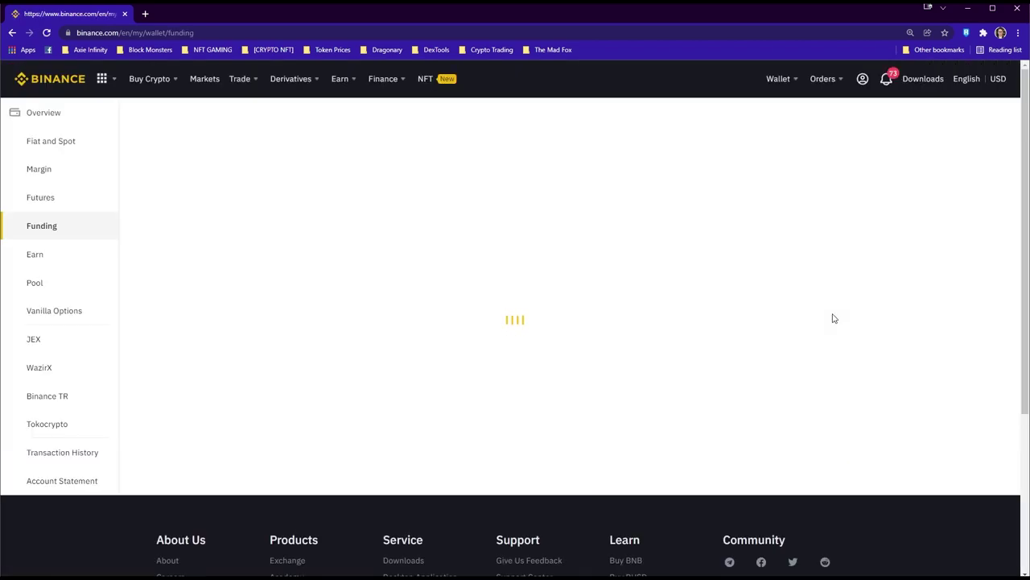
Inspect the Funding wallet's BUSD entry, briefly viewing its Receive page, and reach its '...' actions
left_click(311, 269)
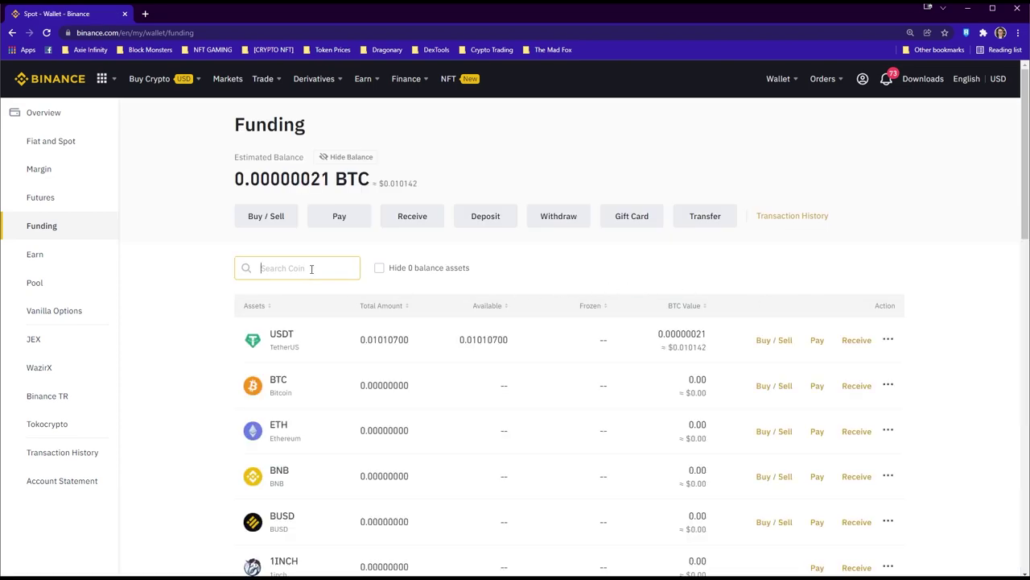
left_click(858, 523)
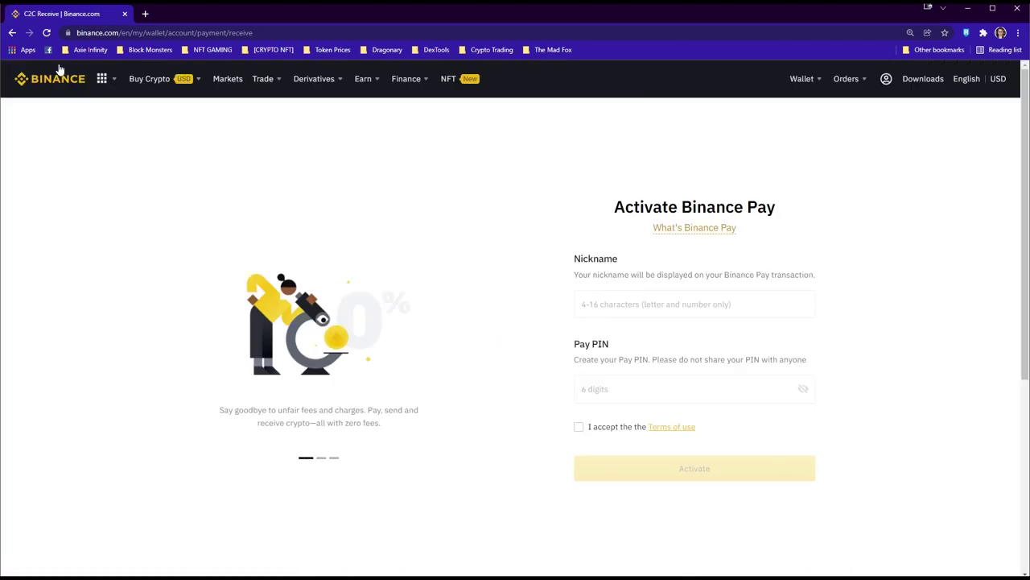
left_click(12, 33)
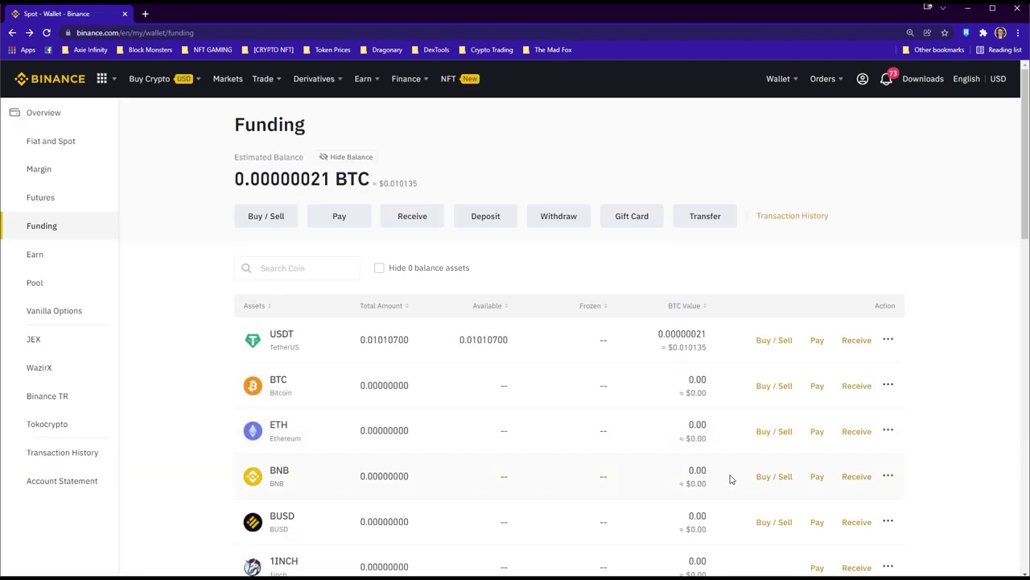
mouse_move(892, 522)
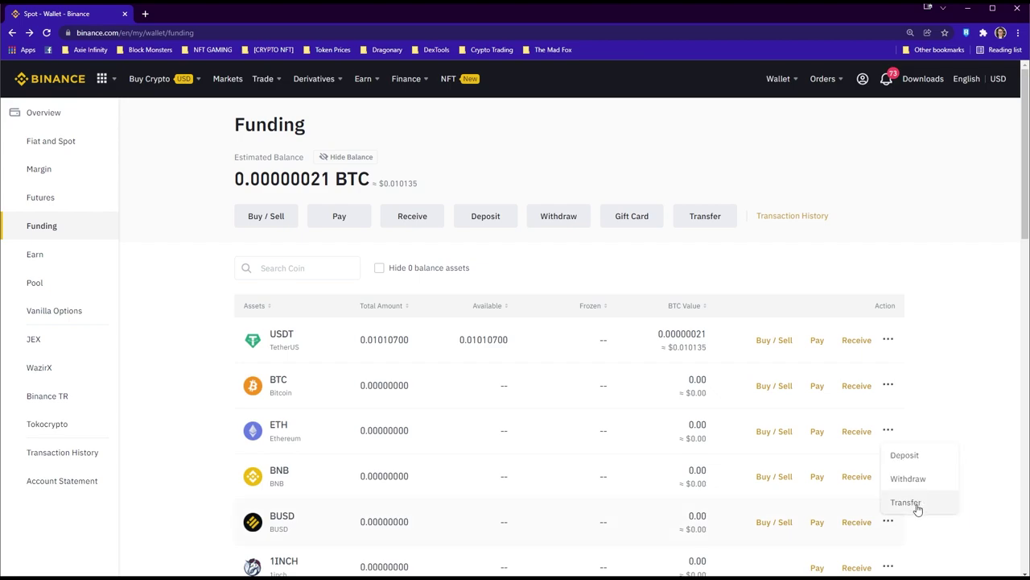
Transfer the maximum 305.86890839 BUSD from Fiat and Spot to the Funding wallet
left_click(906, 503)
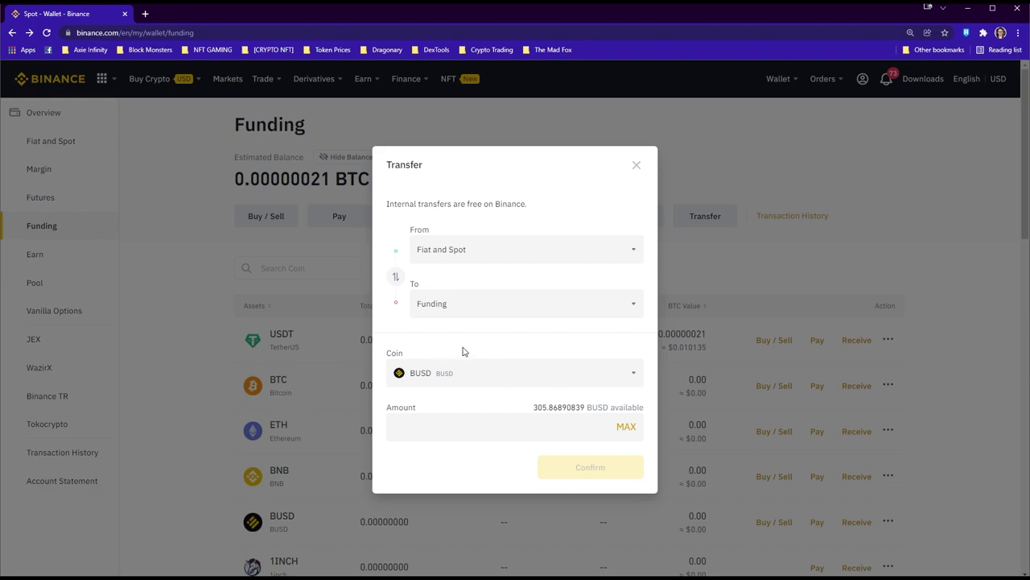
left_click(397, 278)
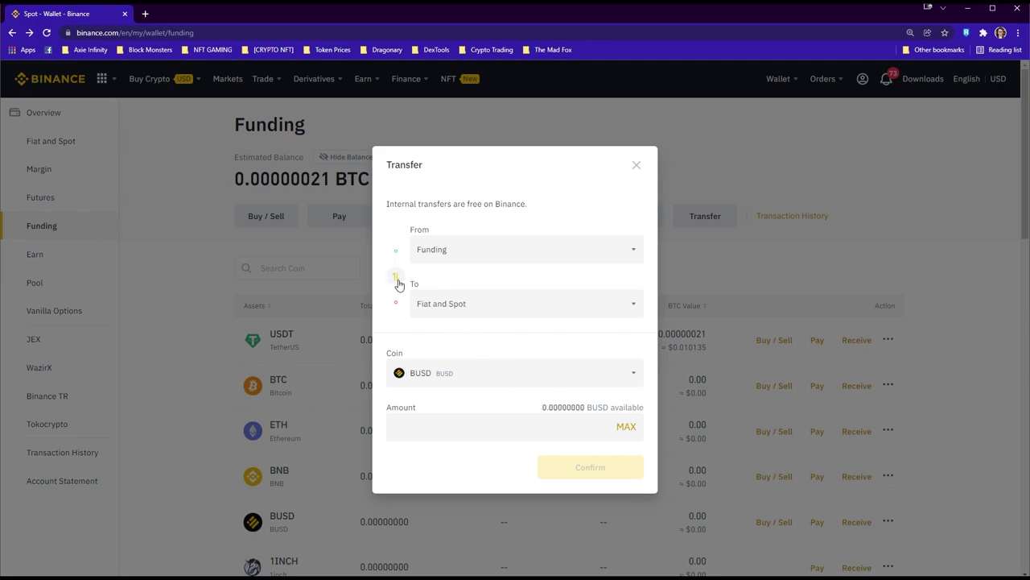
left_click(397, 278)
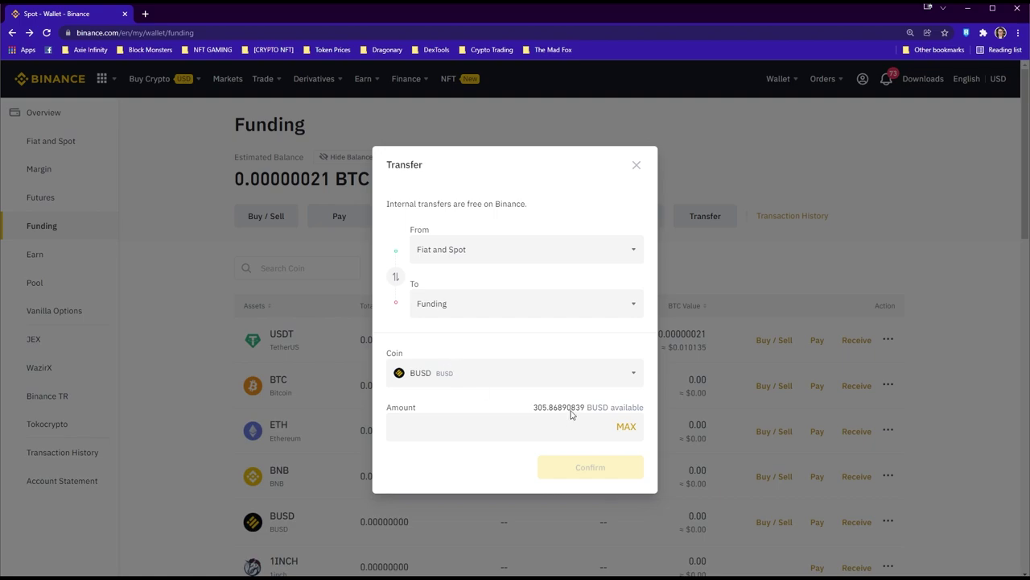
left_click(628, 427)
left_click(600, 467)
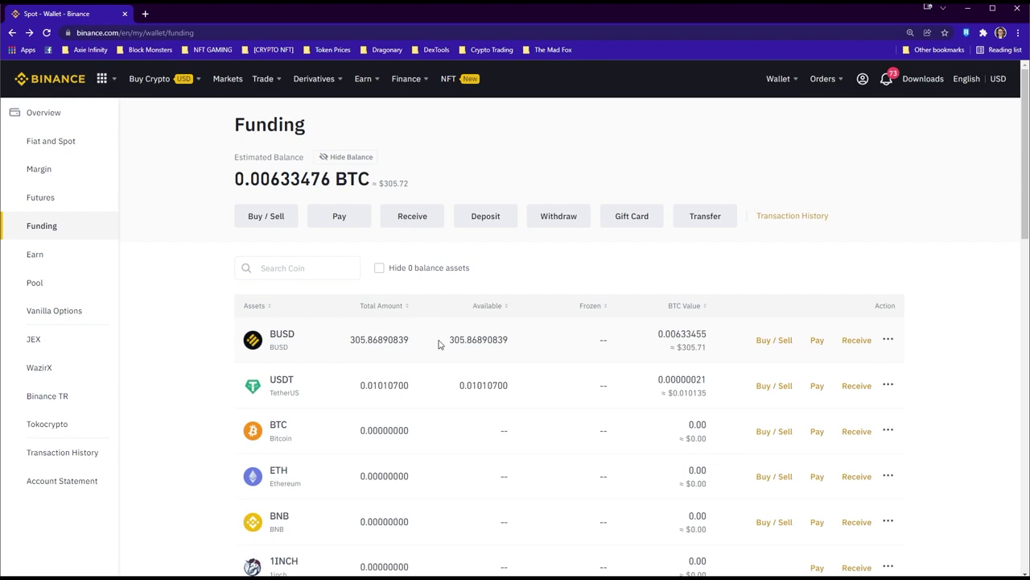
left_click(774, 340)
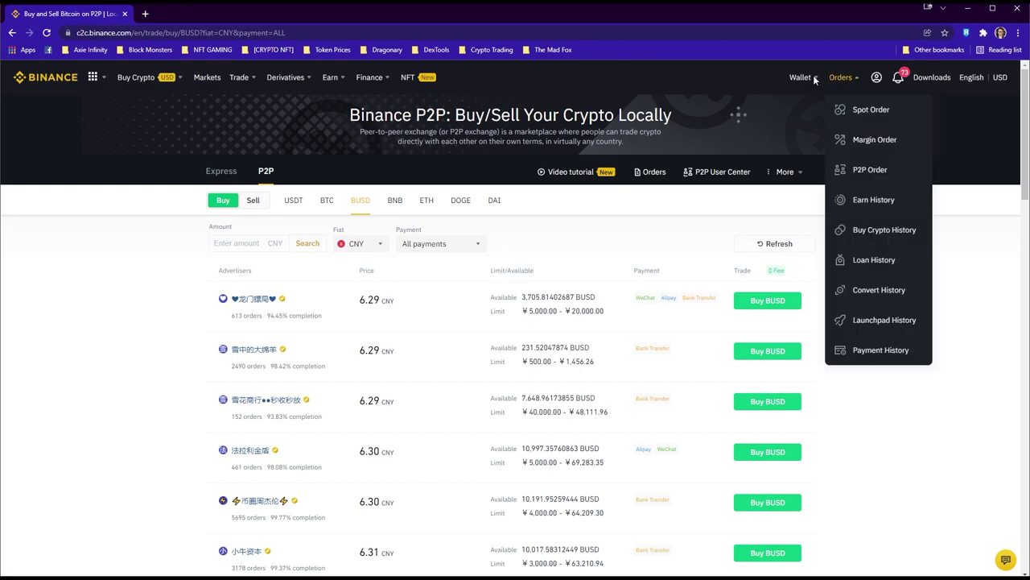
Filter P2P sell-BUSD ads to PHP buyers paying via Gcash for a 14000 PHP amount
mouse_move(802, 77)
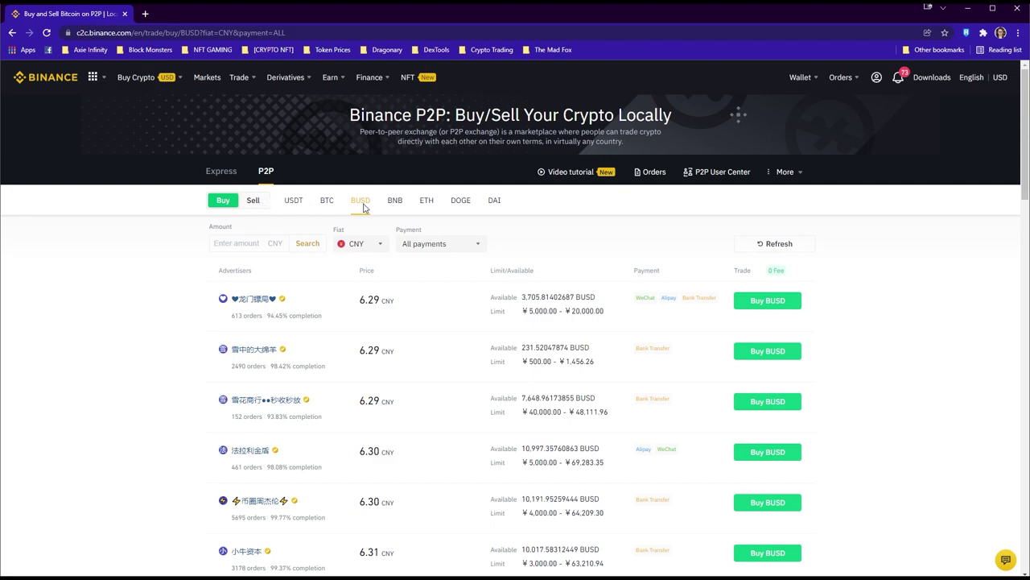
left_click(255, 203)
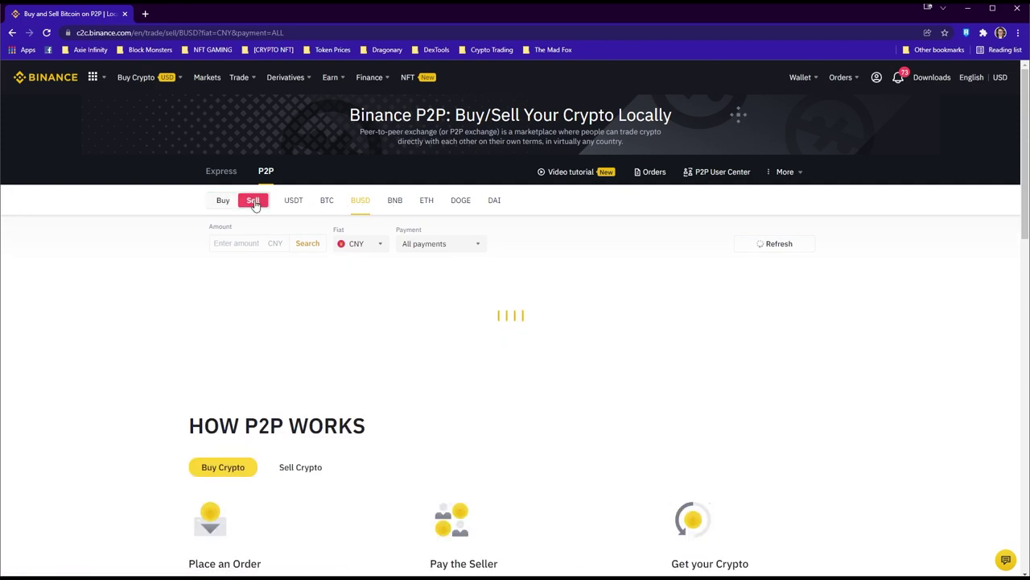
left_click(368, 248)
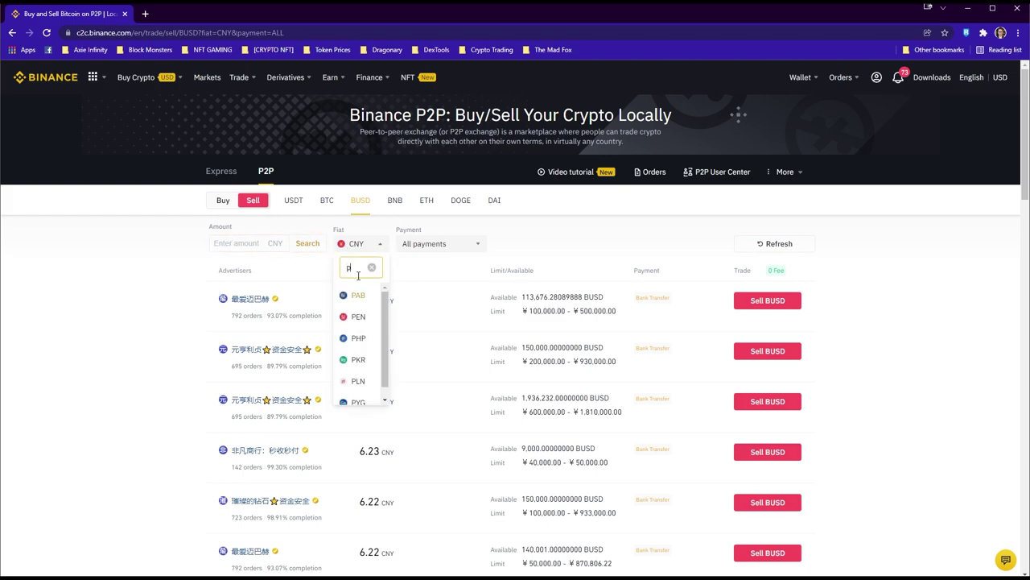
type("php")
left_click(360, 298)
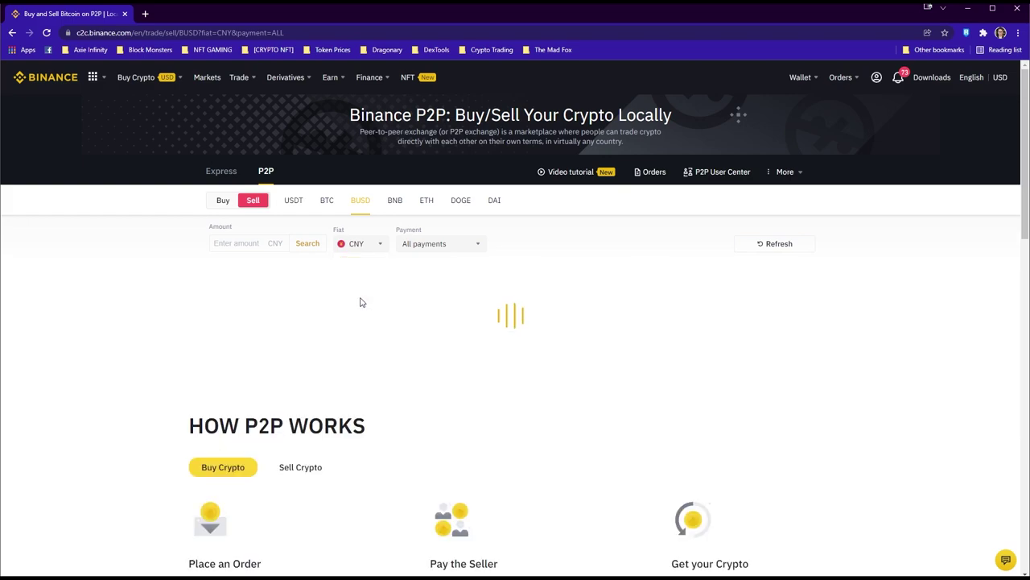
left_click(458, 246)
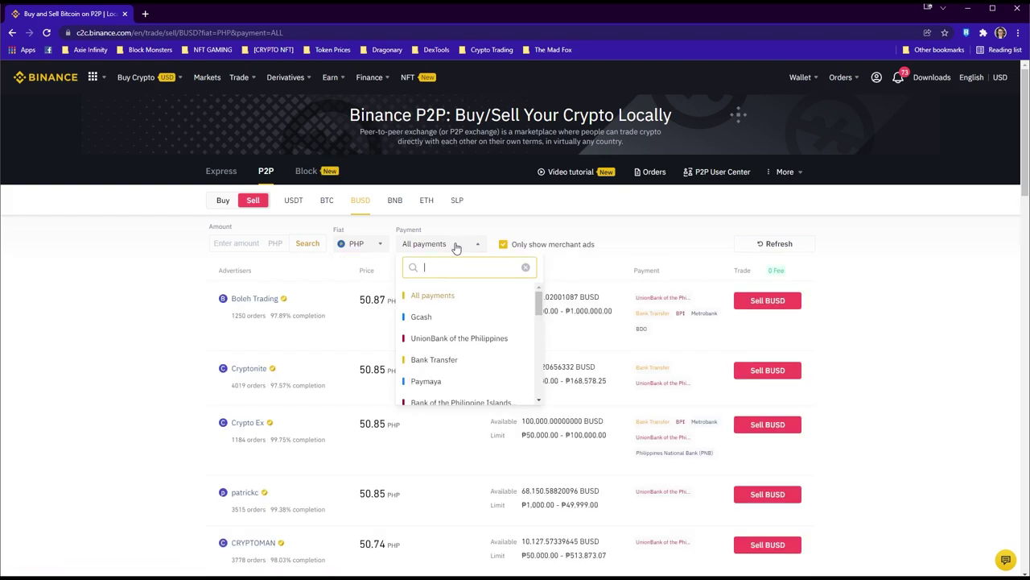
type("gcas")
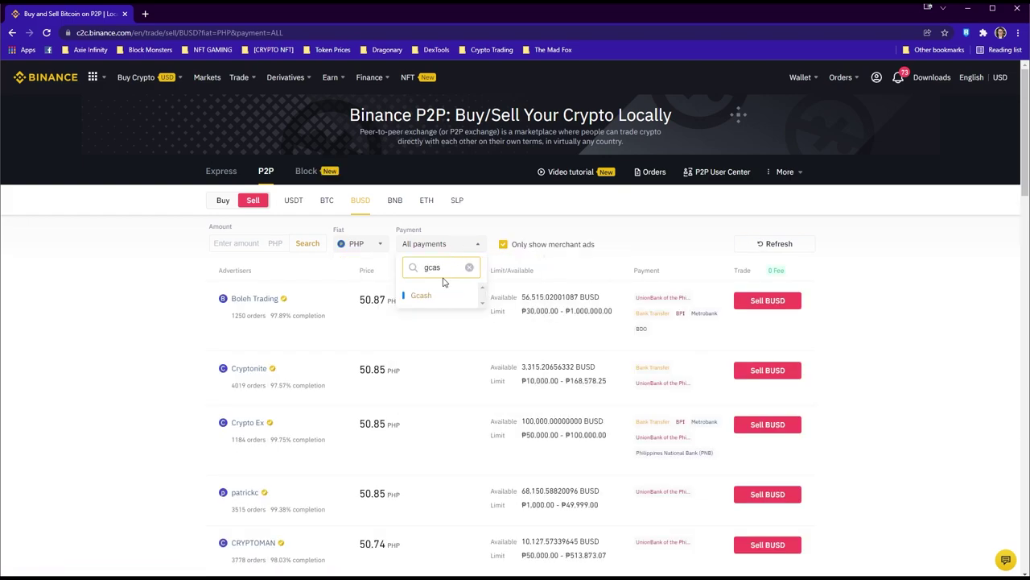
left_click(426, 294)
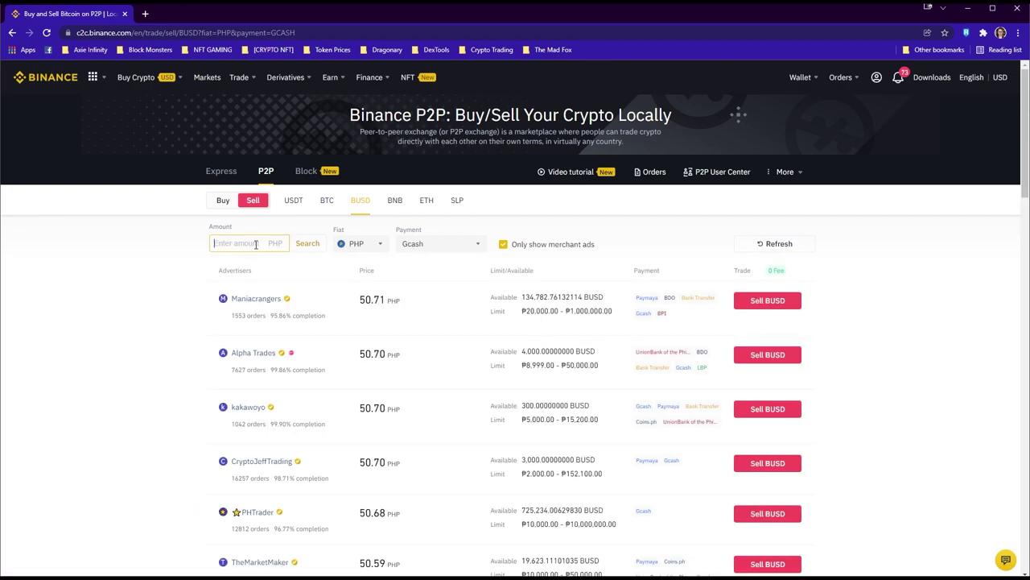
type("14000")
left_click(313, 245)
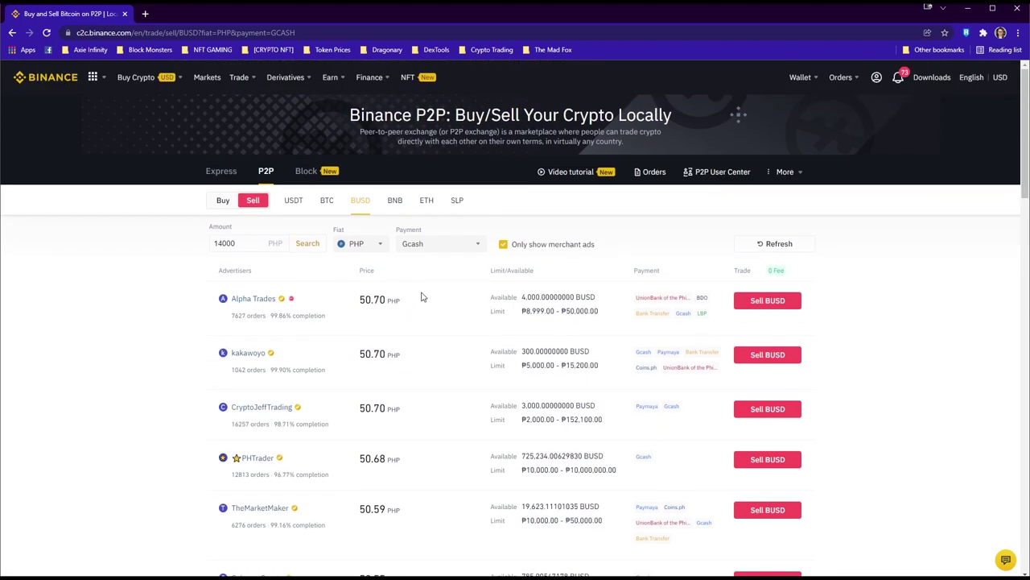
Try and cancel a non-merchant sale to CPB Trades, then start selling BUSD to Alpha Trades
left_click(507, 246)
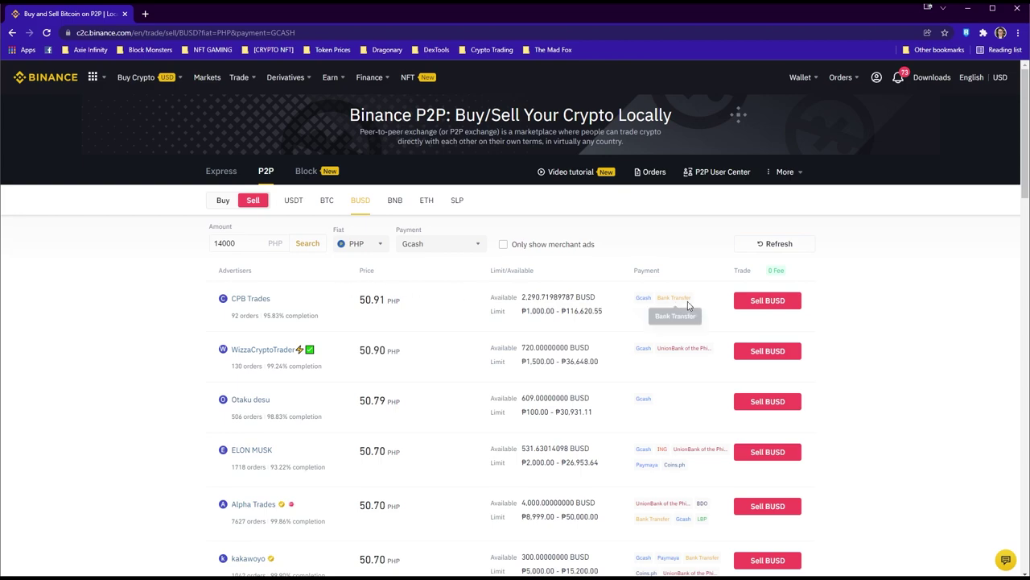
left_click(740, 302)
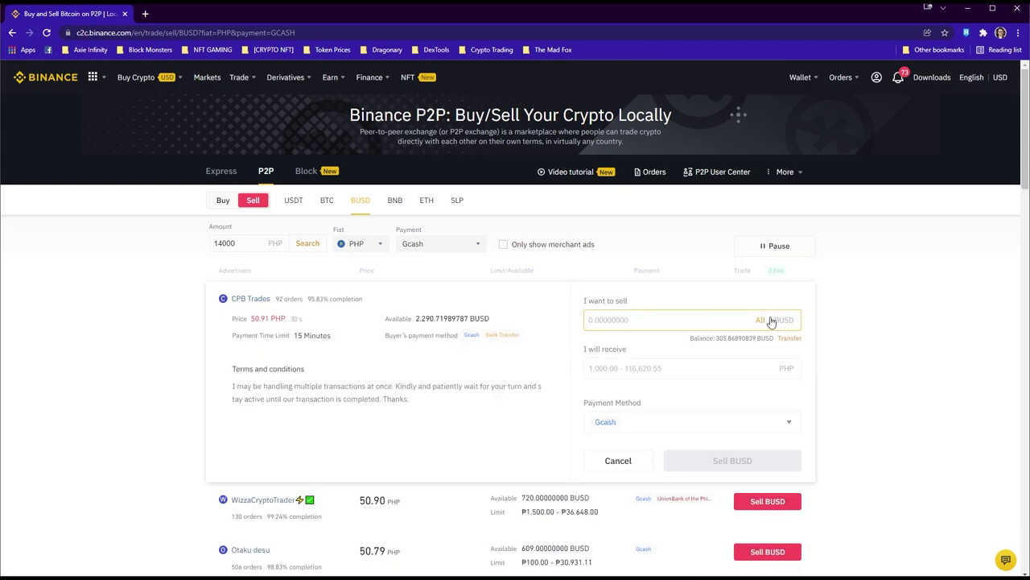
left_click(759, 321)
left_click(609, 371)
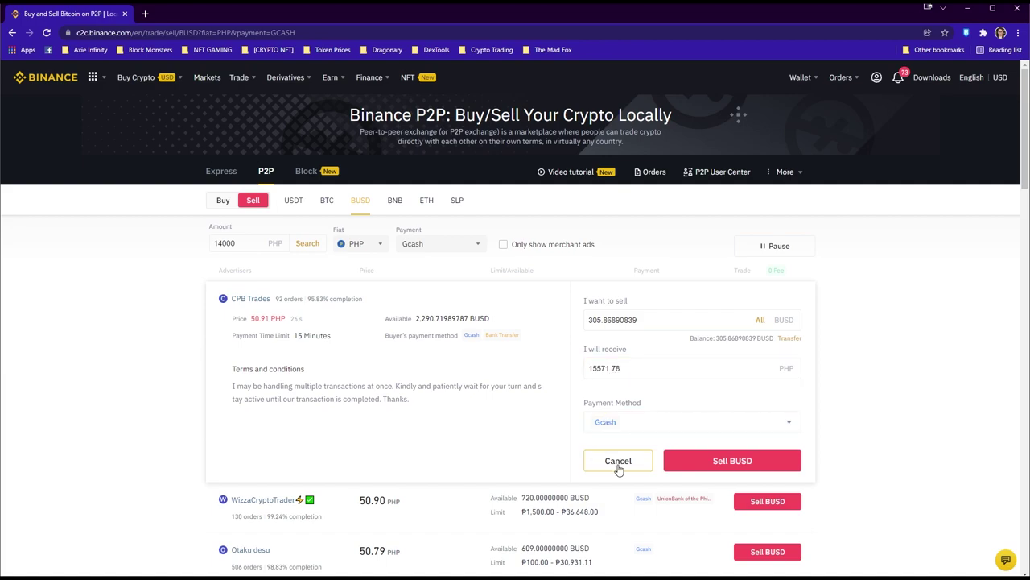
left_click(564, 449)
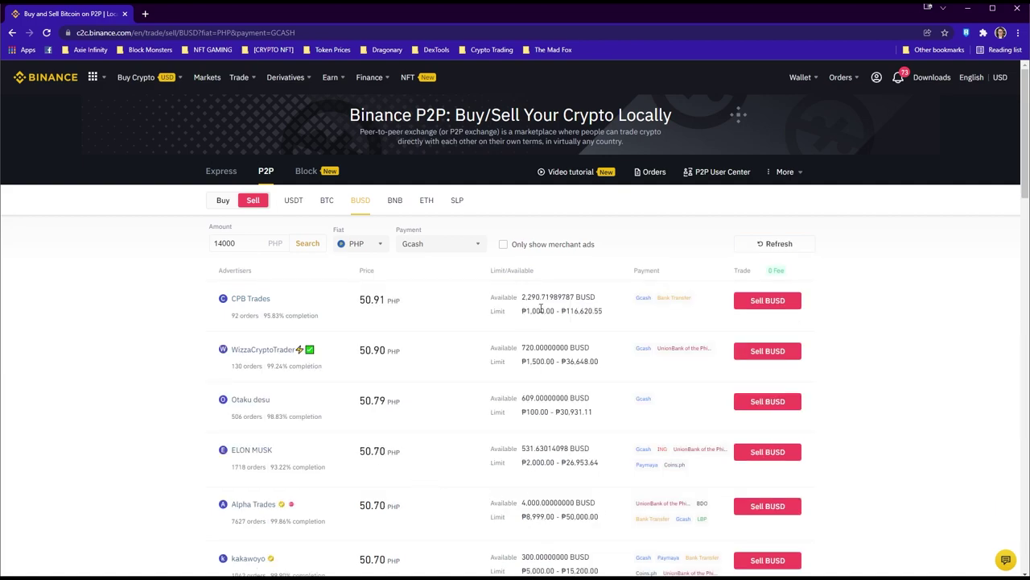
left_click(503, 245)
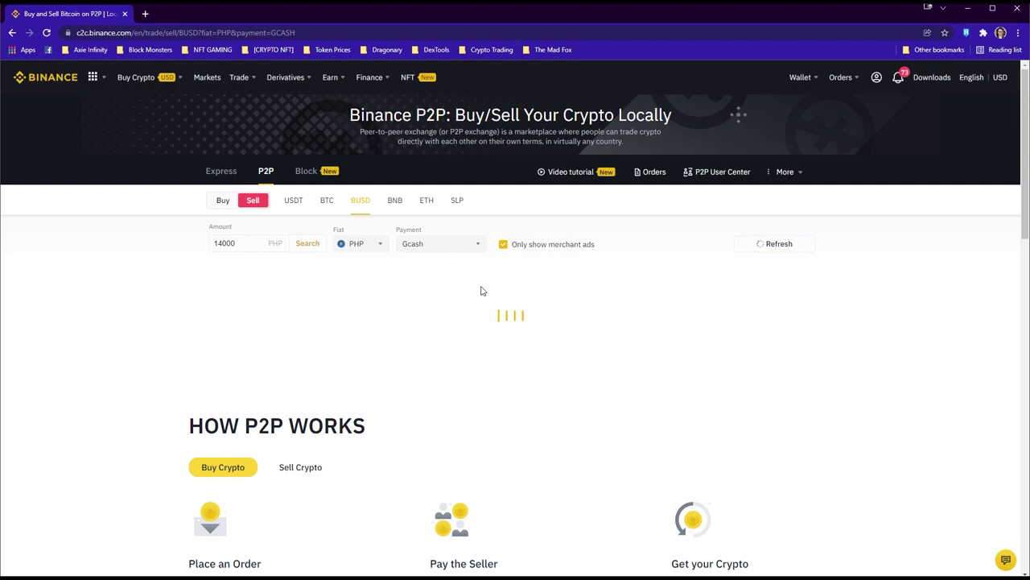
left_click(767, 300)
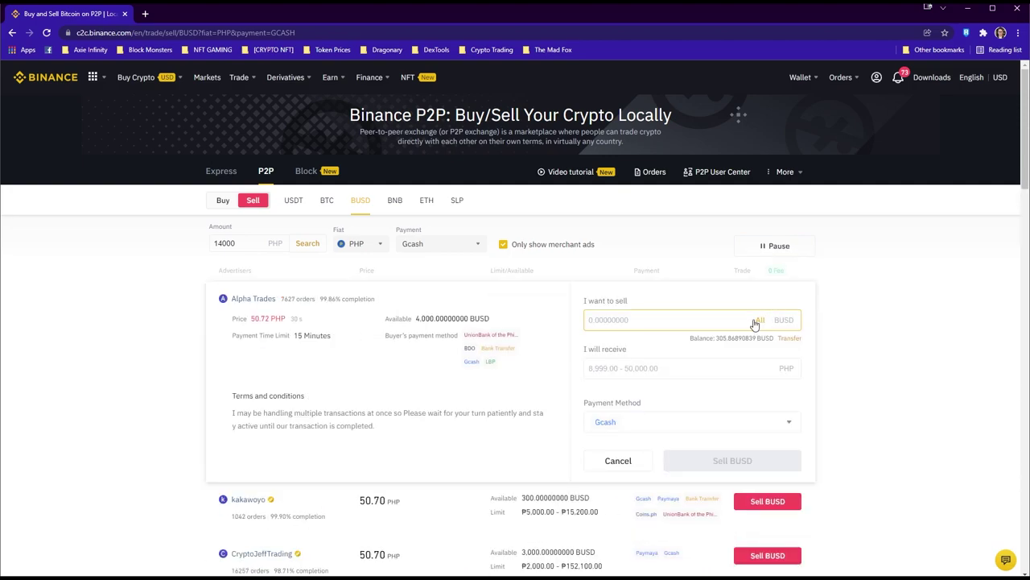
Start a full-balance sell to Alpha Trades, cancel it, and switch back to merchant-only ads
left_click(761, 320)
left_click(611, 370)
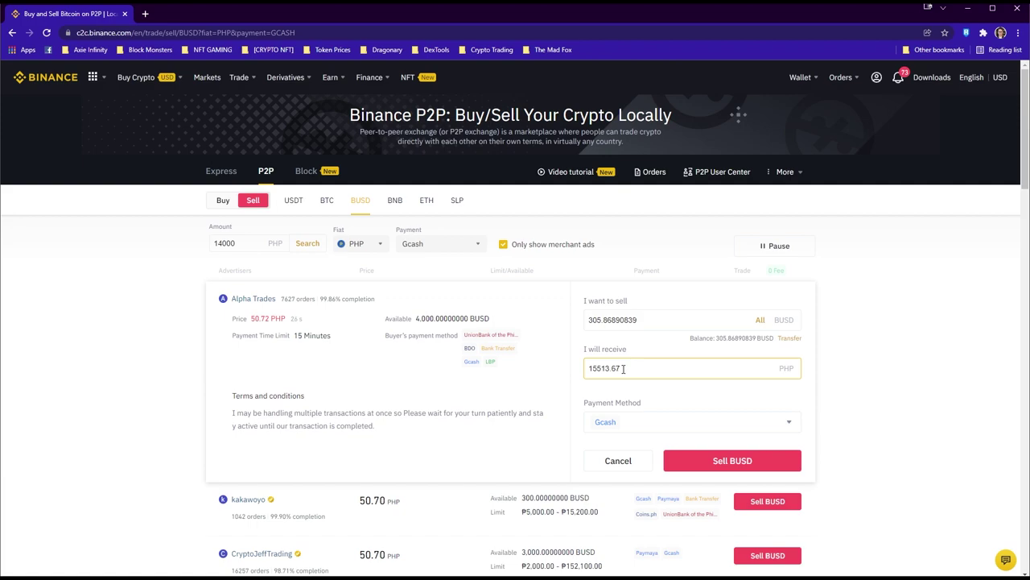
left_click(616, 460)
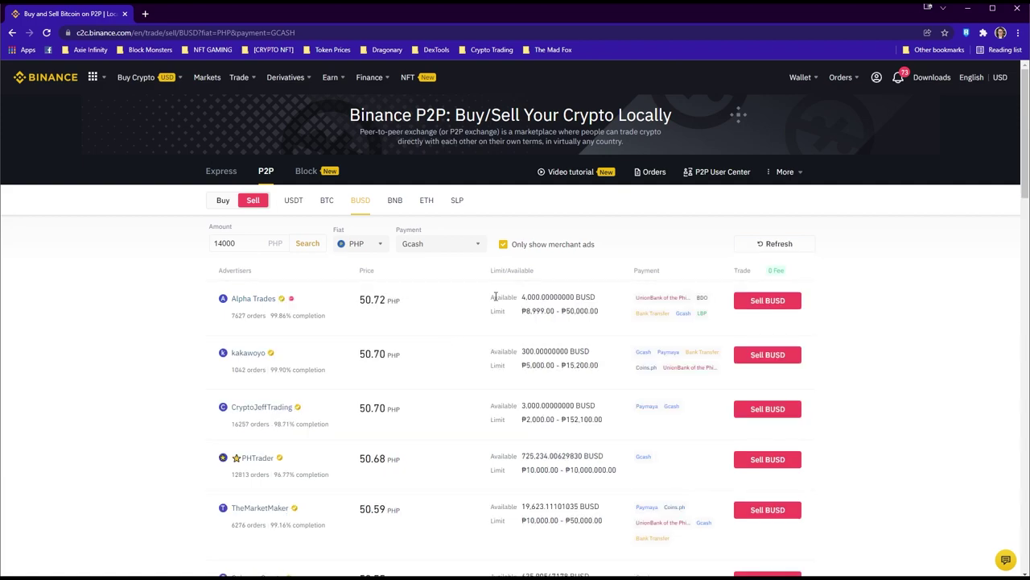
left_click(503, 245)
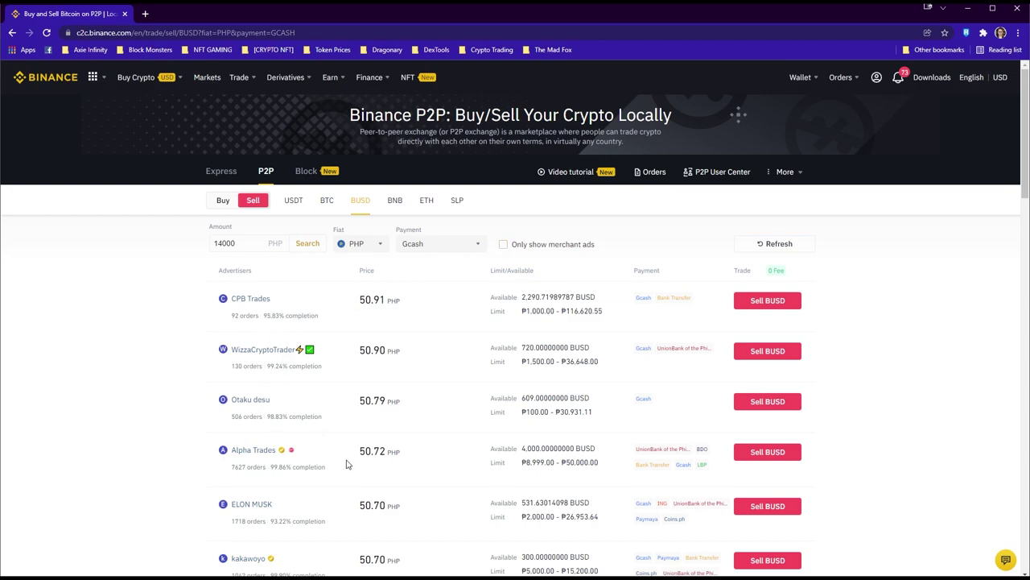
left_click(503, 245)
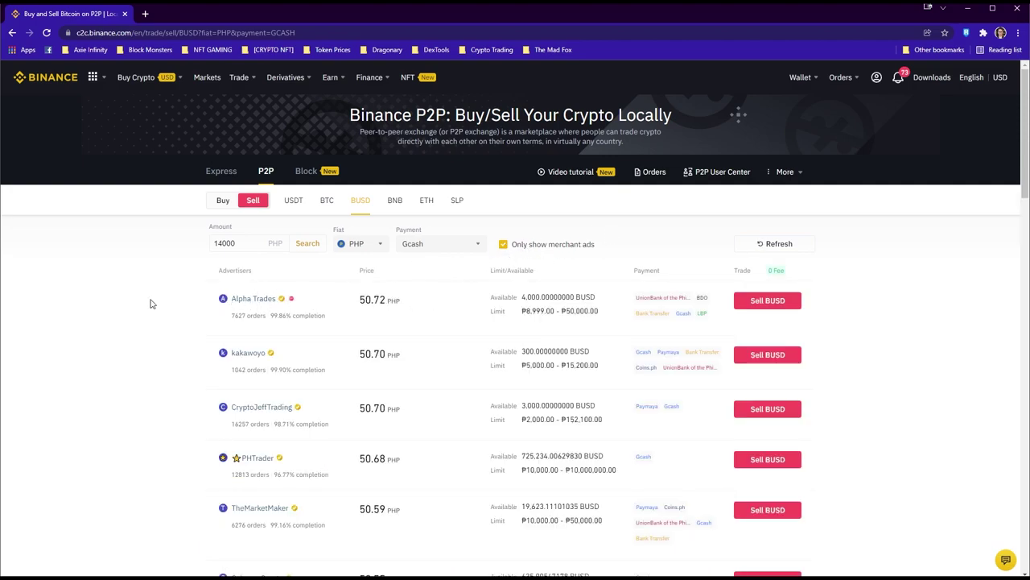
left_click_drag(231, 317, 391, 321)
left_click(392, 321)
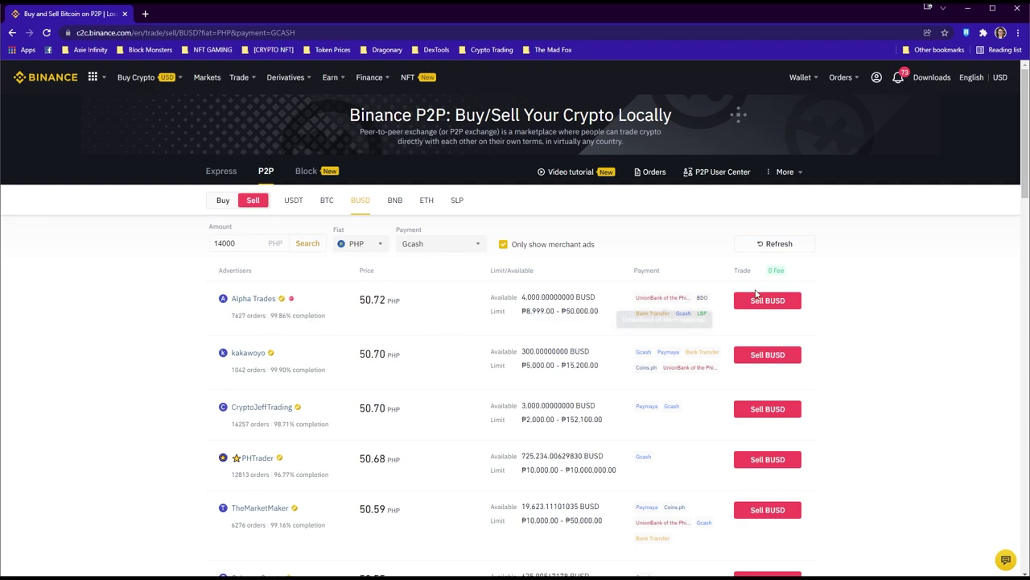
Sell the whole 305.86890839 BUSD to Alpha Trades for 15513.67 PHP via Gcash
left_click(761, 300)
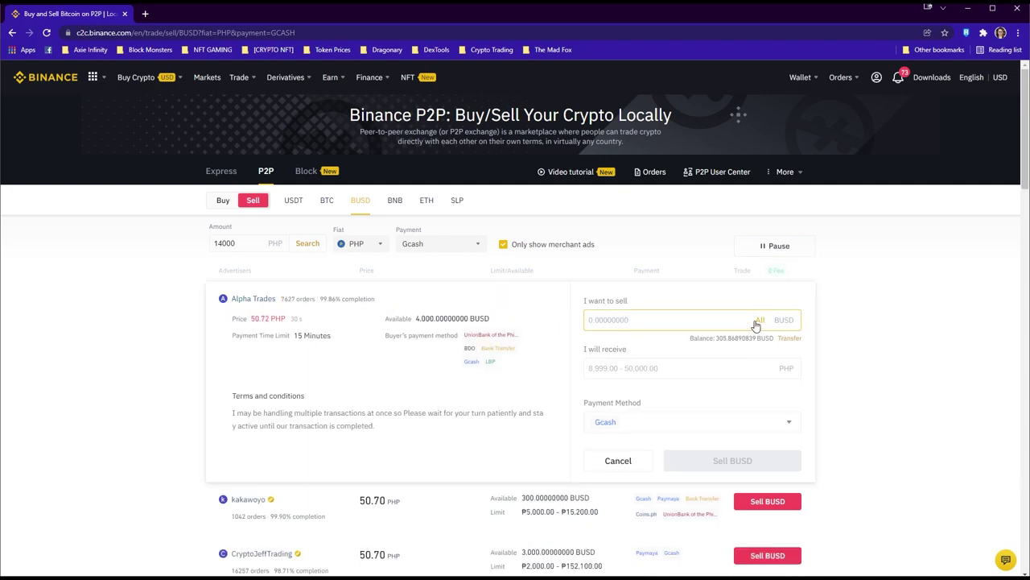
left_click(757, 322)
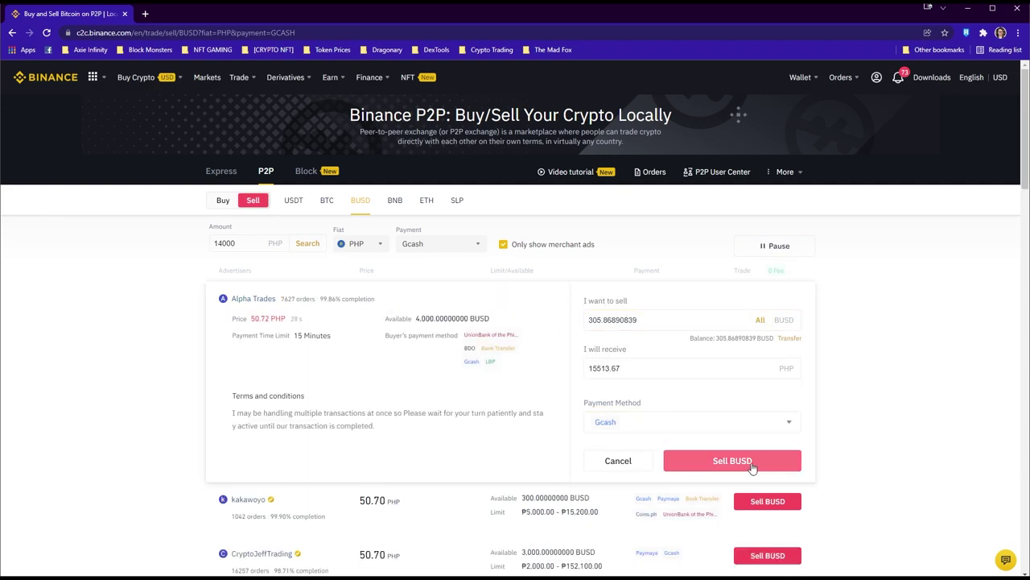
left_click(751, 464)
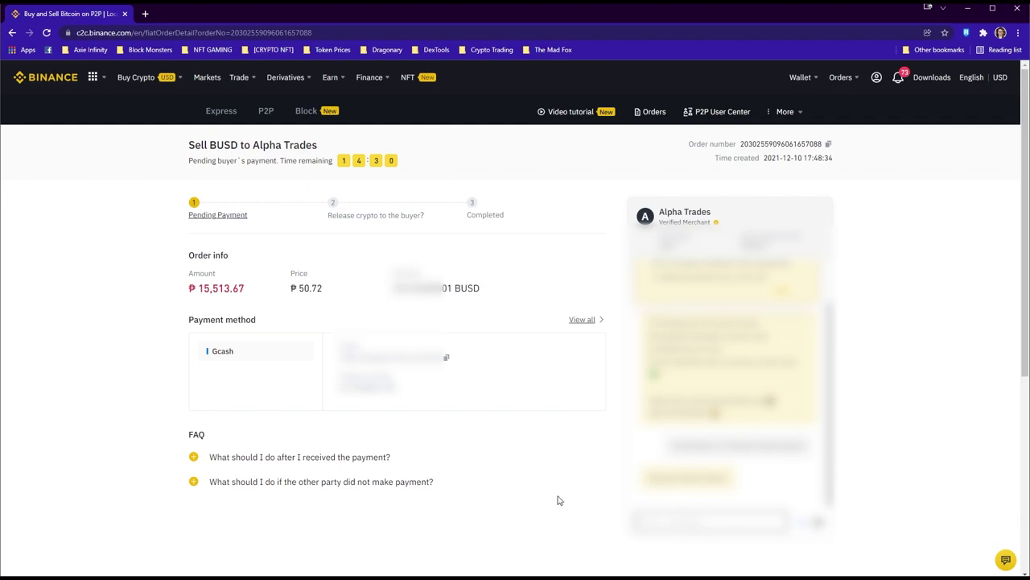
Wait for Alpha Trades to pay via Gcash, then mark the payment as received
scroll(560, 500, "down", 1)
scroll(560, 500, "up", 1)
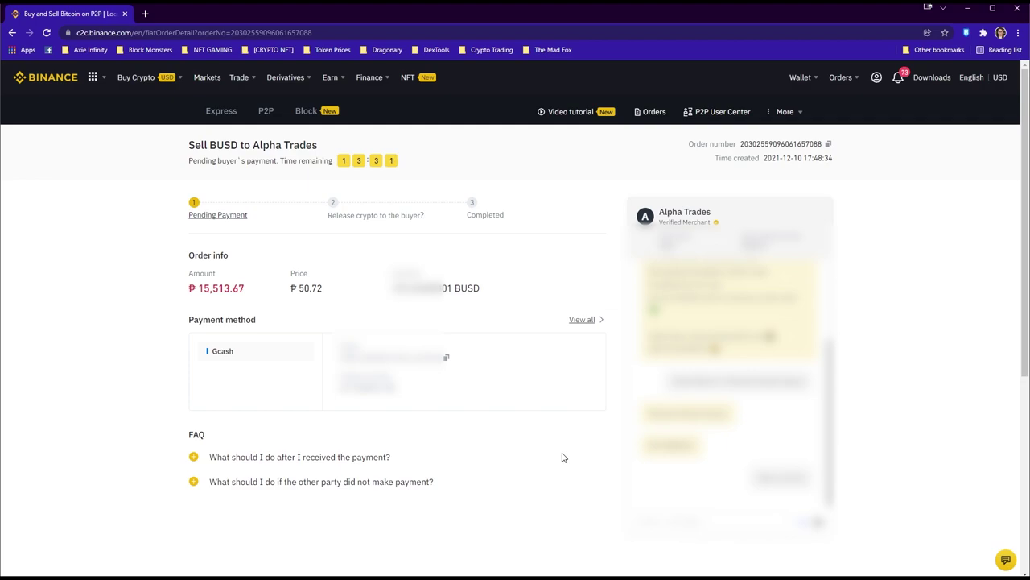
scroll(564, 456, "down", 2)
scroll(563, 456, "up", 1)
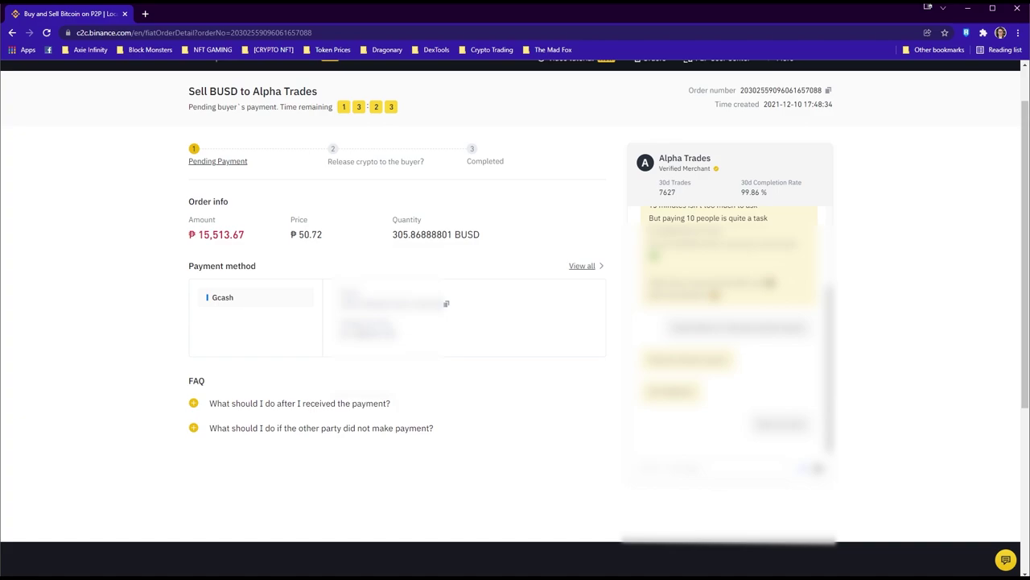
scroll(516, 322, "up", 1)
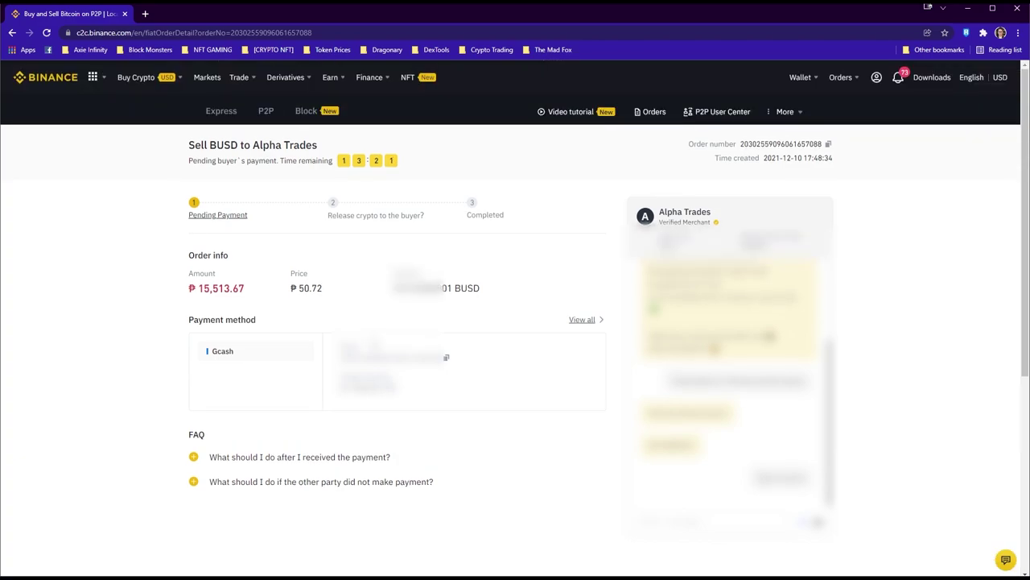
scroll(516, 323, "down", 1)
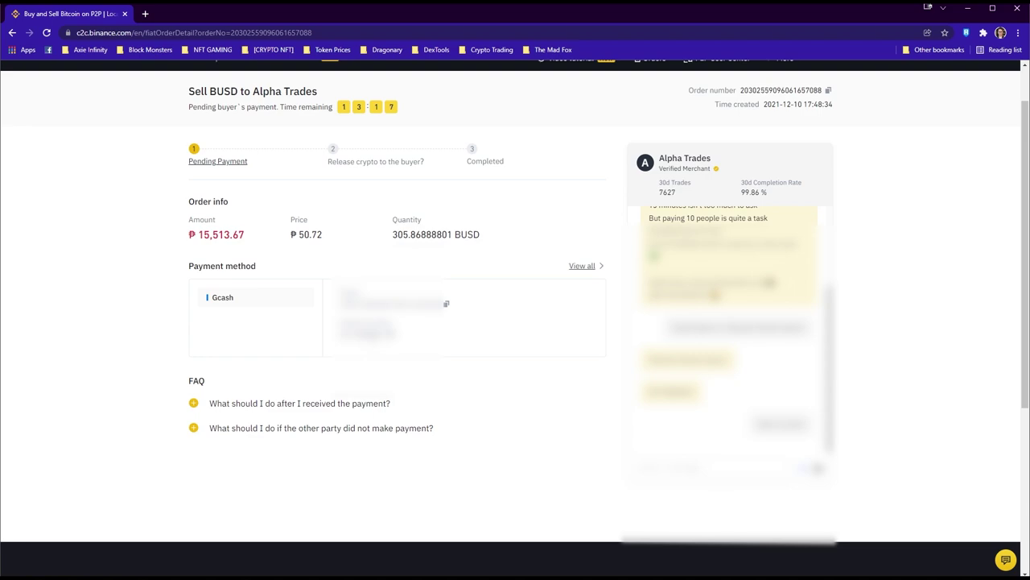
scroll(729, 322, "down", 2)
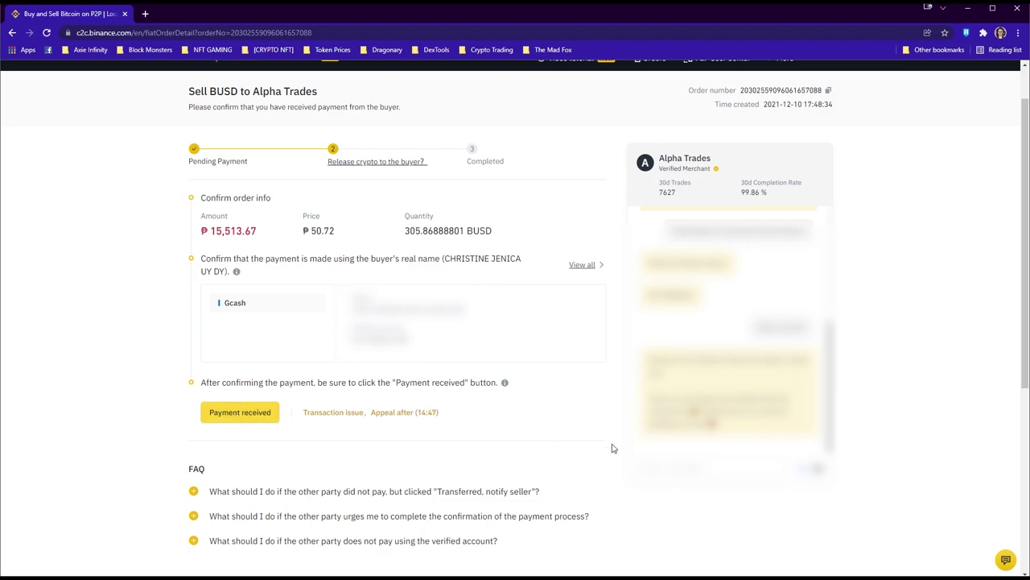
left_click(219, 415)
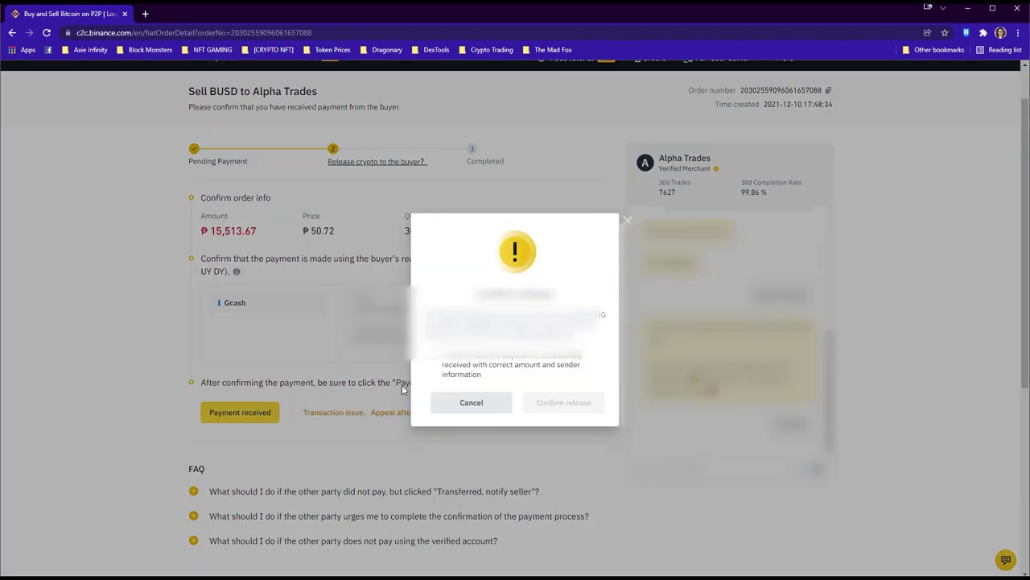
Confirm the payment arrived, release 305.86888801 BUSD, and enter the authenticator code
left_click(433, 355)
left_click(568, 402)
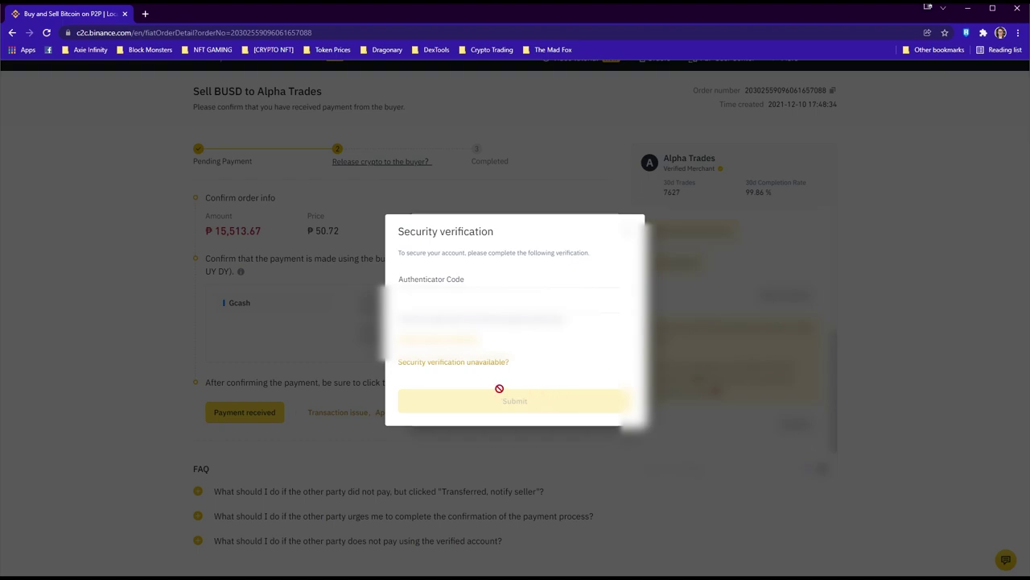
left_click(508, 299)
type("123456")
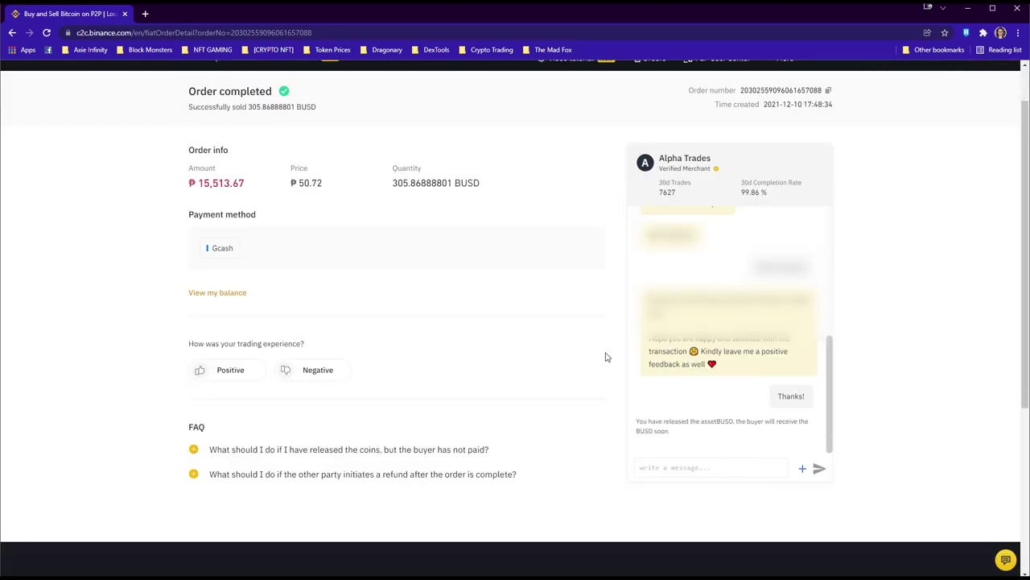
scroll(559, 363, "up", 1)
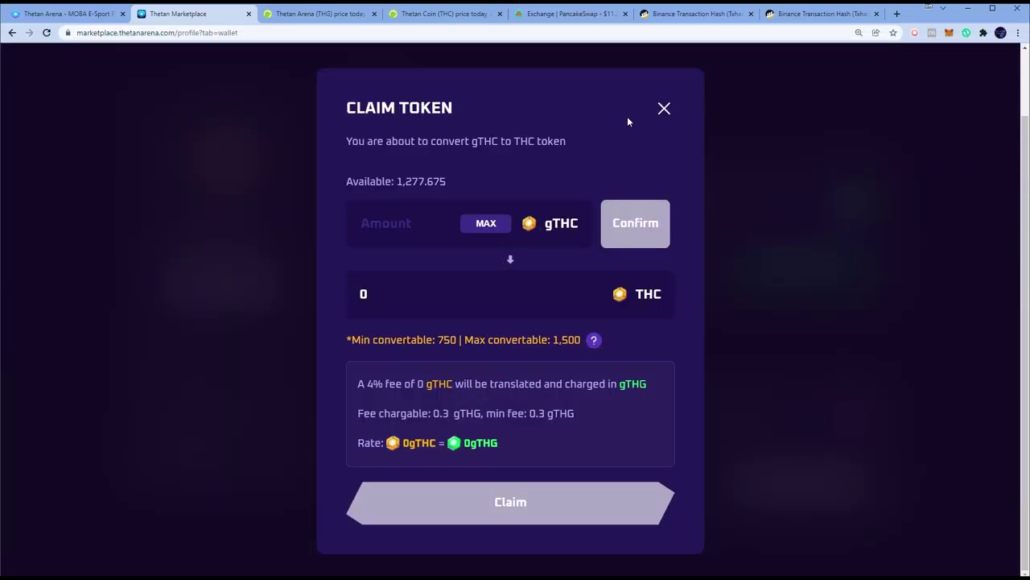
Convert the maximum 1277.675 gTHC and claim the THC tokens to the wallet
left_click(484, 223)
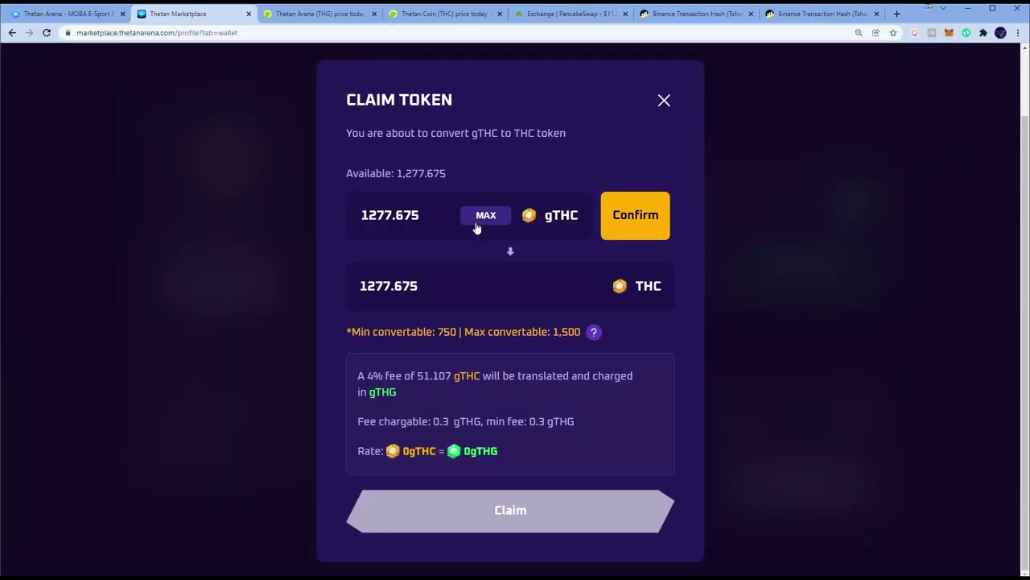
left_click(642, 220)
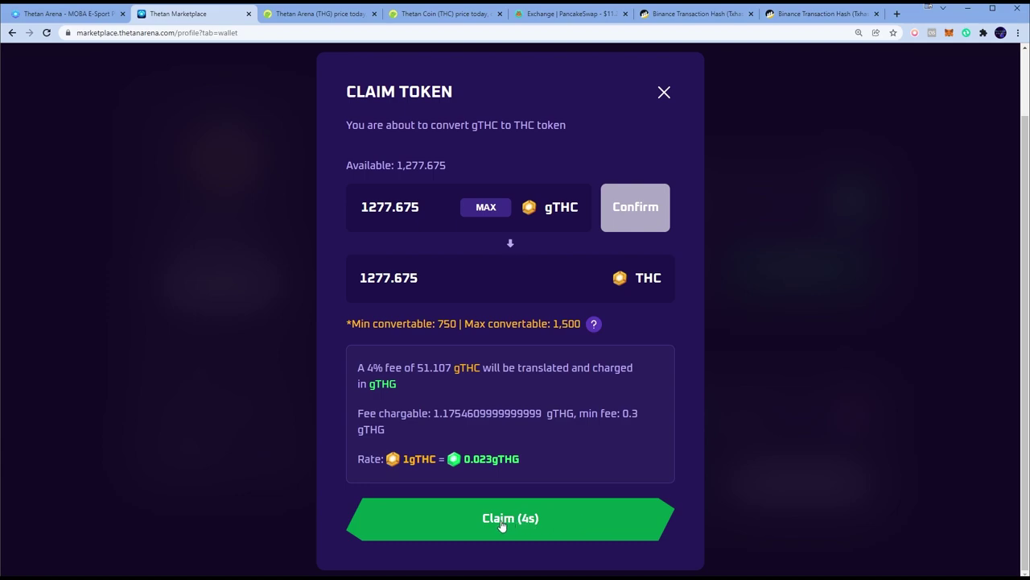
left_click(546, 524)
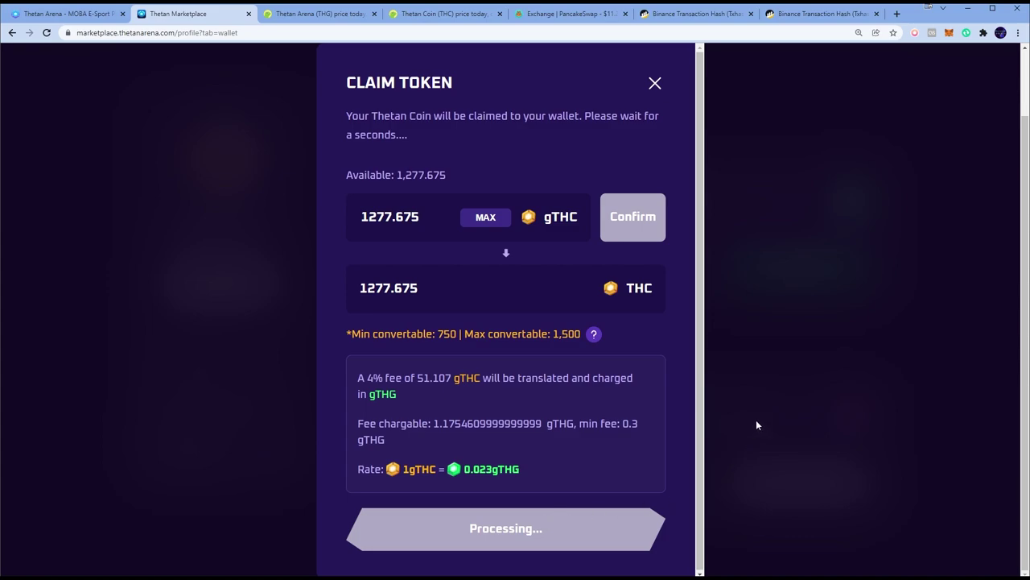